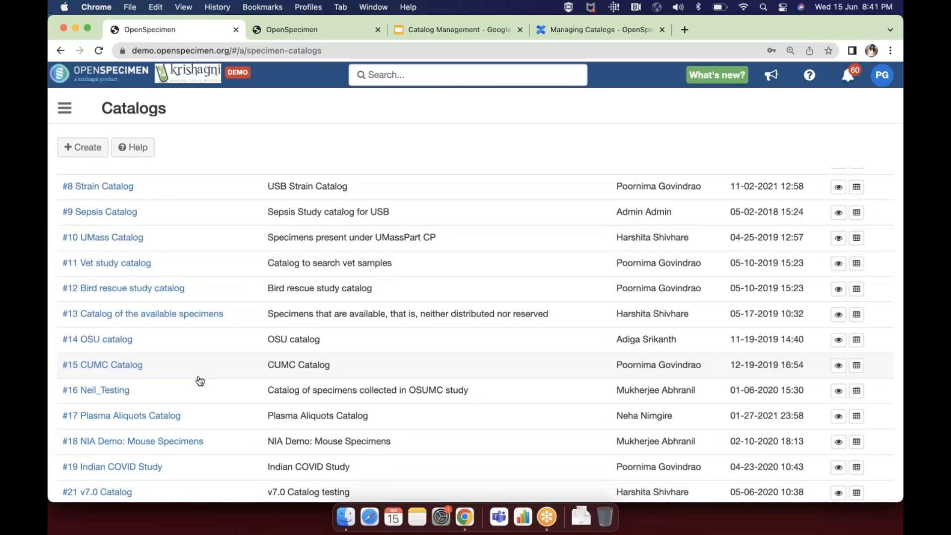
Step: Look through the full list of catalogs and return to its beginning
{"action": "scroll", "coordinate": [200, 380], "scroll_direction": "down", "scroll_amount": 5}
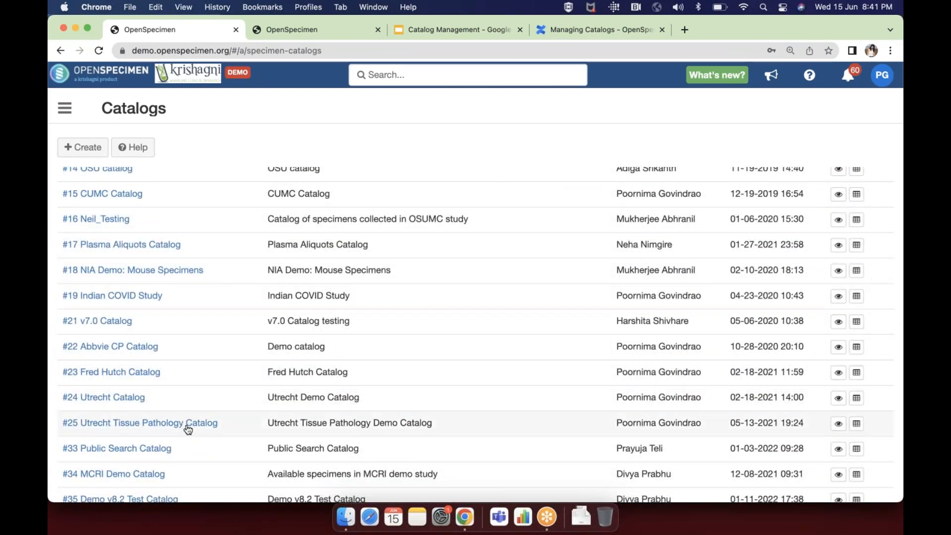
{"action": "scroll", "coordinate": [209, 454], "scroll_direction": "down", "scroll_amount": 2}
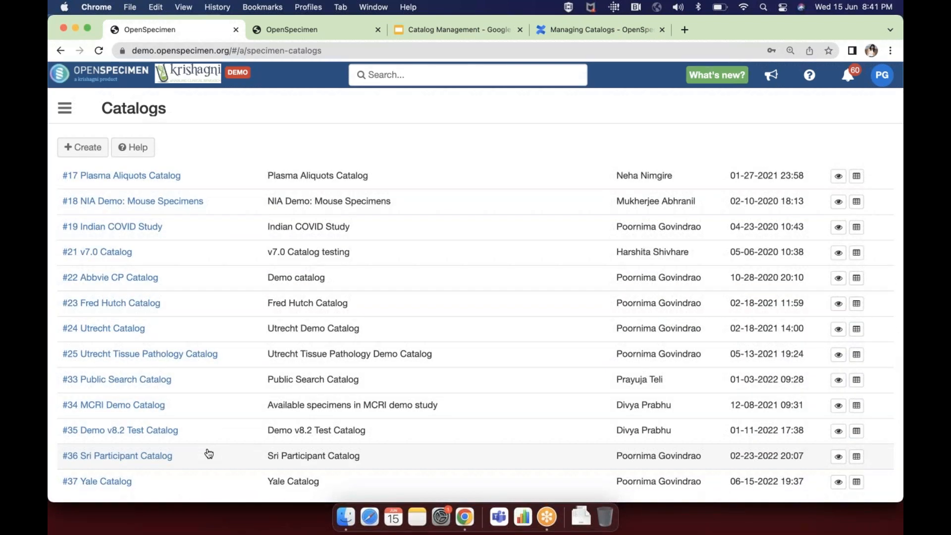
{"action": "scroll", "coordinate": [208, 454], "scroll_direction": "up", "scroll_amount": 12}
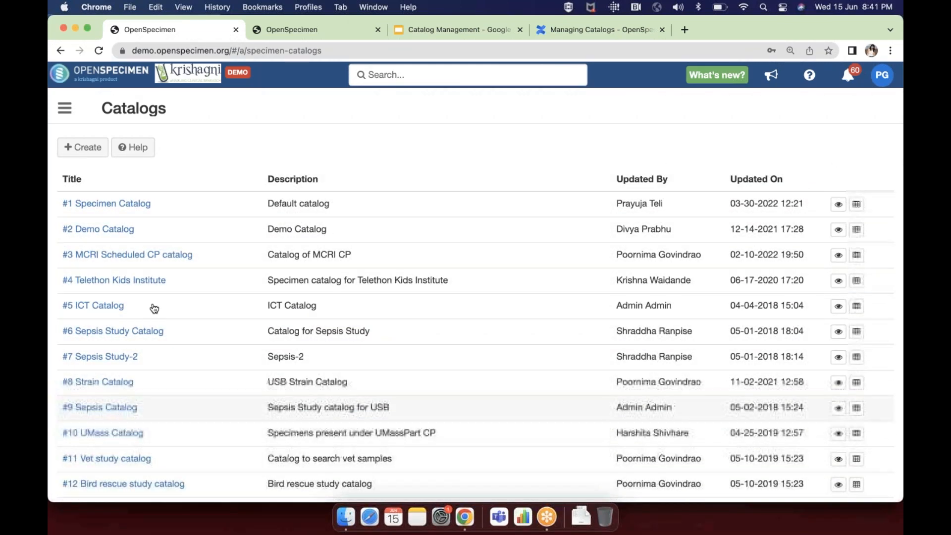
Step: Open the Specimen Catalog overview and highlight its Catalog URL and Requires Login? details
{"action": "left_click", "coordinate": [125, 204]}
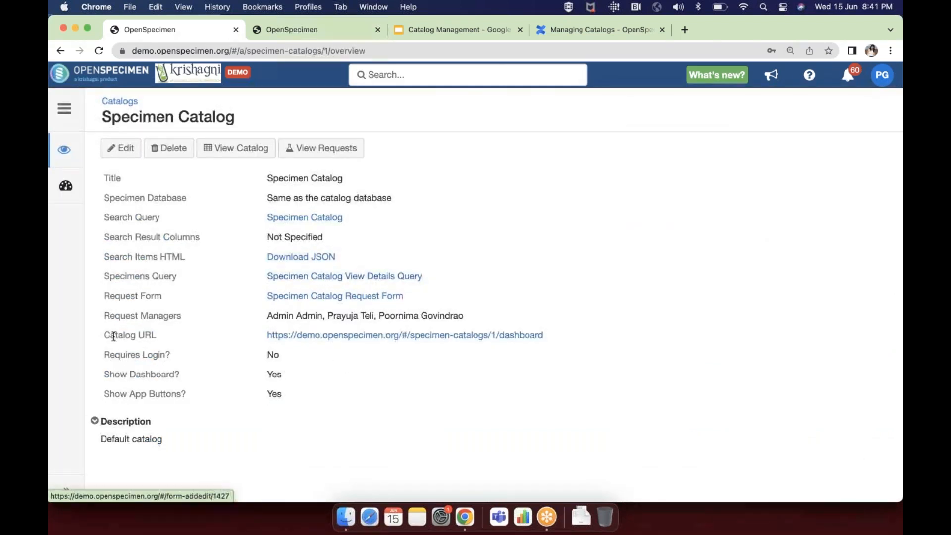
{"action": "left_click_drag", "start_coordinate": [104, 333], "coordinate": [289, 362]}
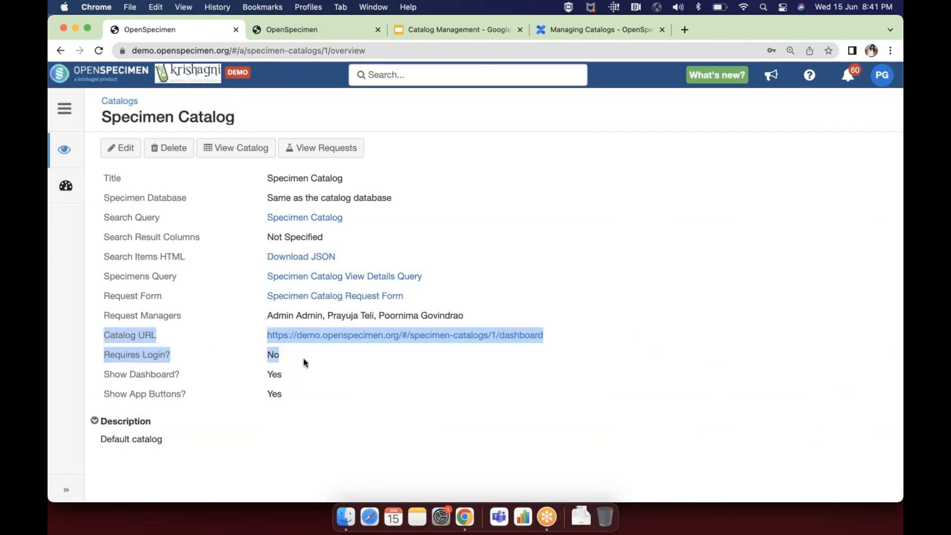
{"action": "left_click", "coordinate": [303, 359]}
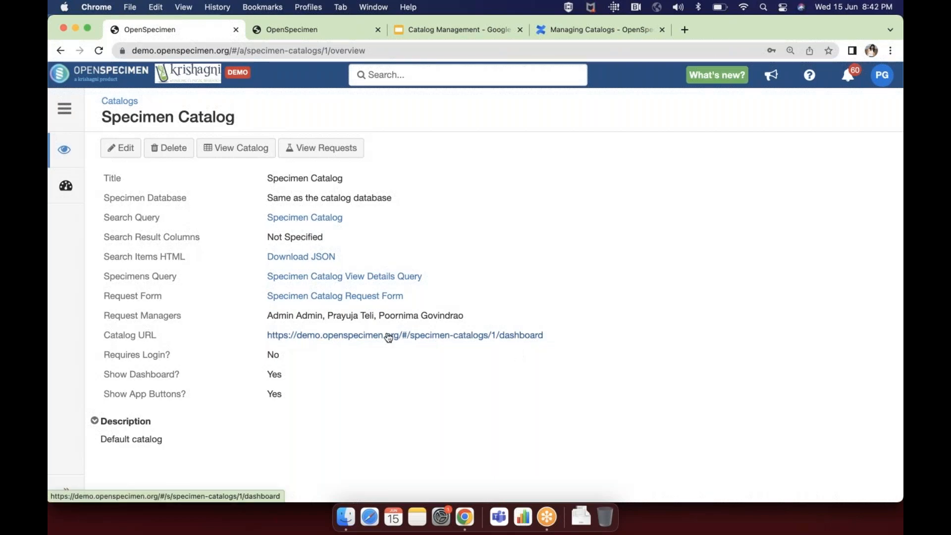
Step: Return to the catalogs list, then switch to the Google Slides presentation and advance to the "Visually Appealing Dashboard" slide
{"action": "left_click", "coordinate": [120, 102]}
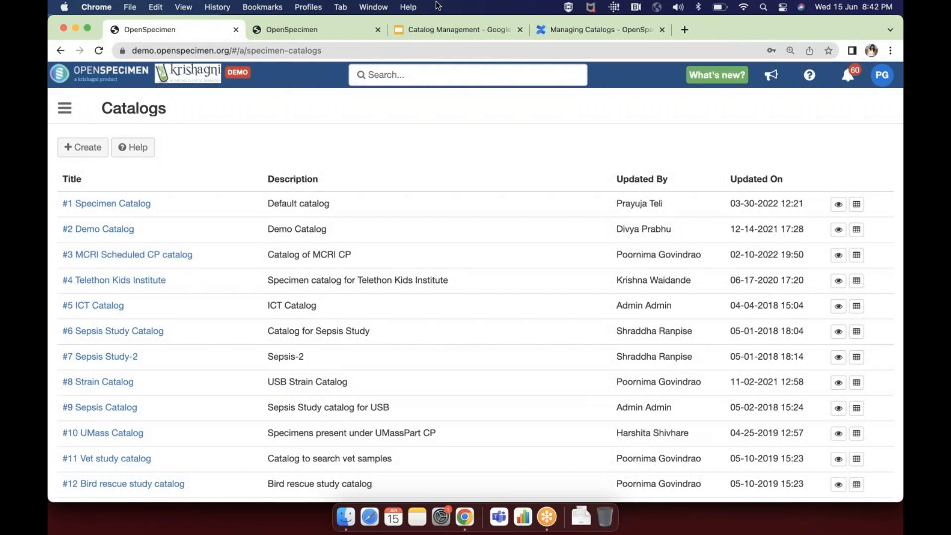
{"action": "left_click", "coordinate": [434, 35]}
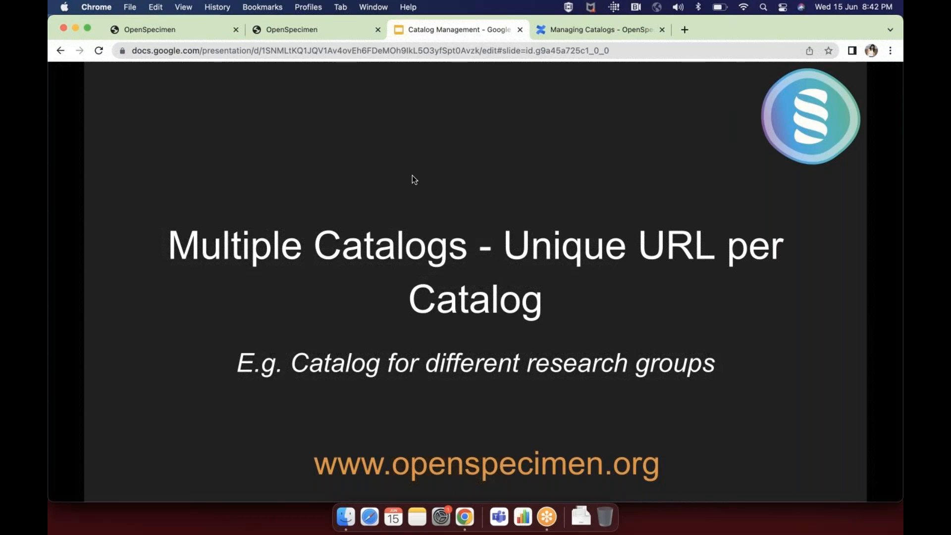
{"action": "key", "text": "Right"}
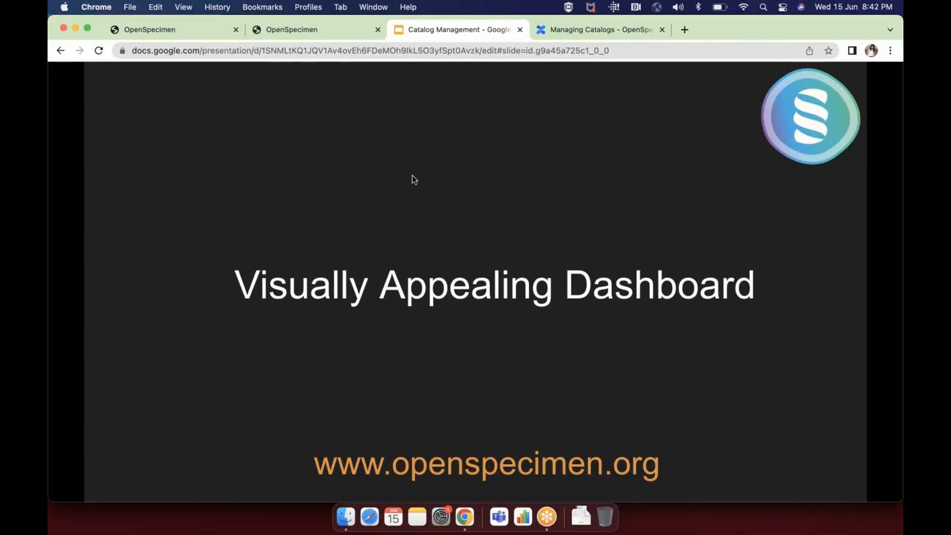
Step: Switch back to OpenSpecimen and open the dashboard configuration of Specimen Catalog
{"action": "left_click", "coordinate": [195, 25]}
{"action": "left_click", "coordinate": [140, 203]}
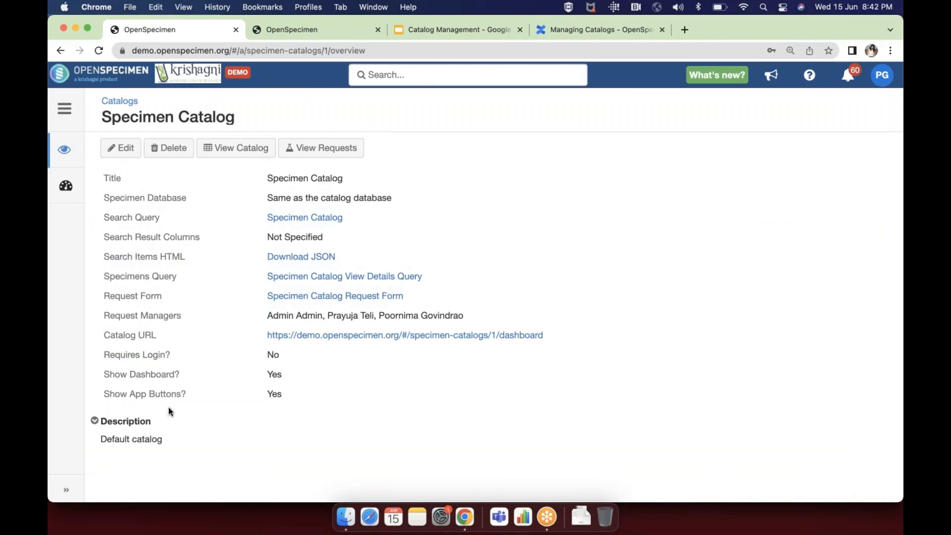
{"action": "left_click", "coordinate": [64, 188]}
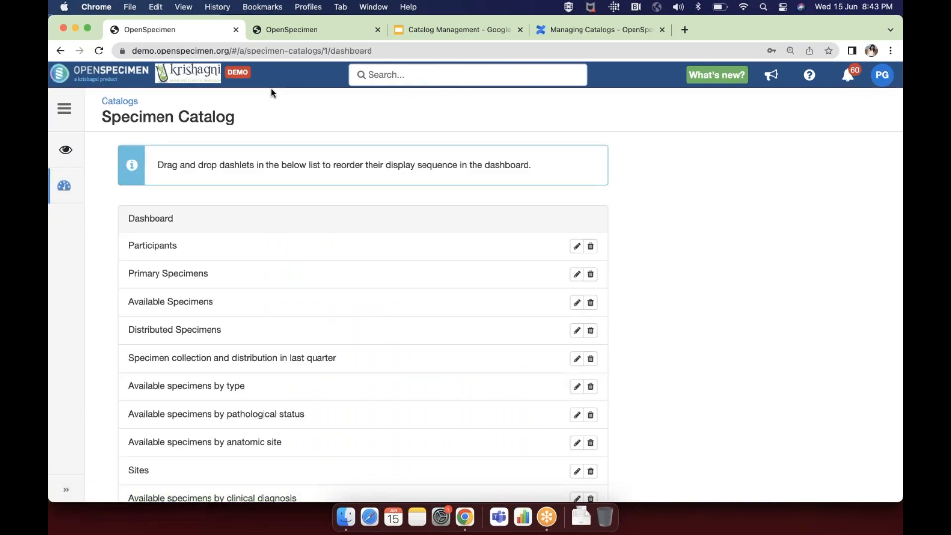
Step: Examine the Data at a Glance dashboard charts and compare them with the catalog's configured dashlet list
{"action": "left_click", "coordinate": [298, 30]}
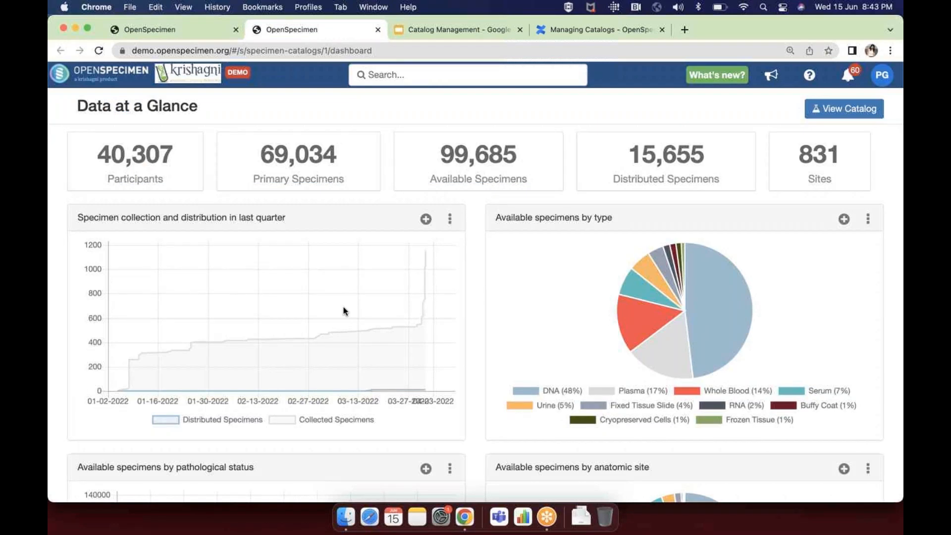
{"action": "scroll", "coordinate": [362, 319], "scroll_direction": "down", "scroll_amount": 7}
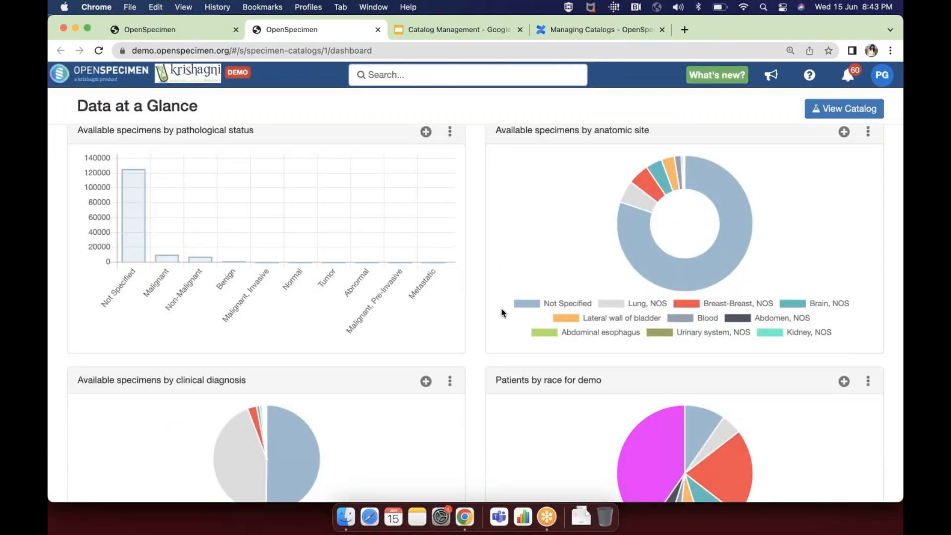
{"action": "scroll", "coordinate": [502, 311], "scroll_direction": "up", "scroll_amount": 7}
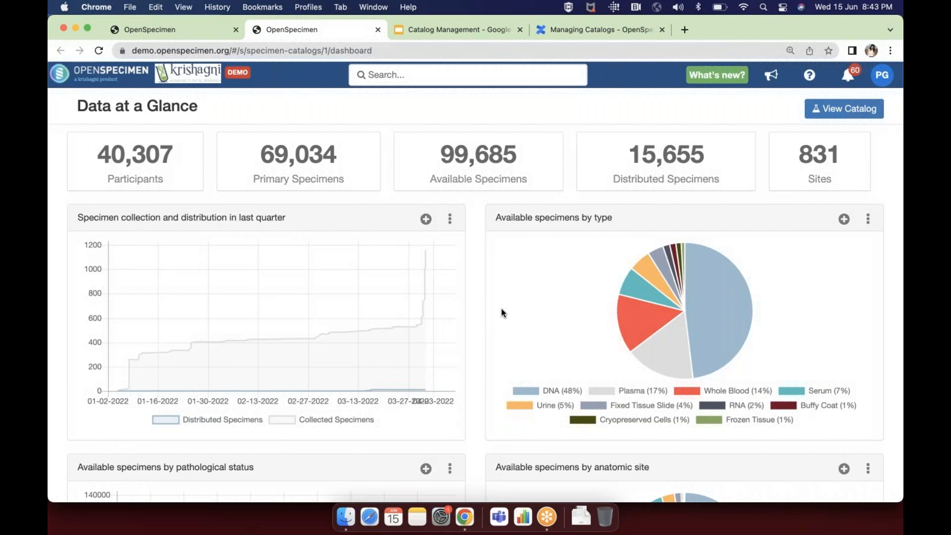
{"action": "left_click", "coordinate": [205, 31]}
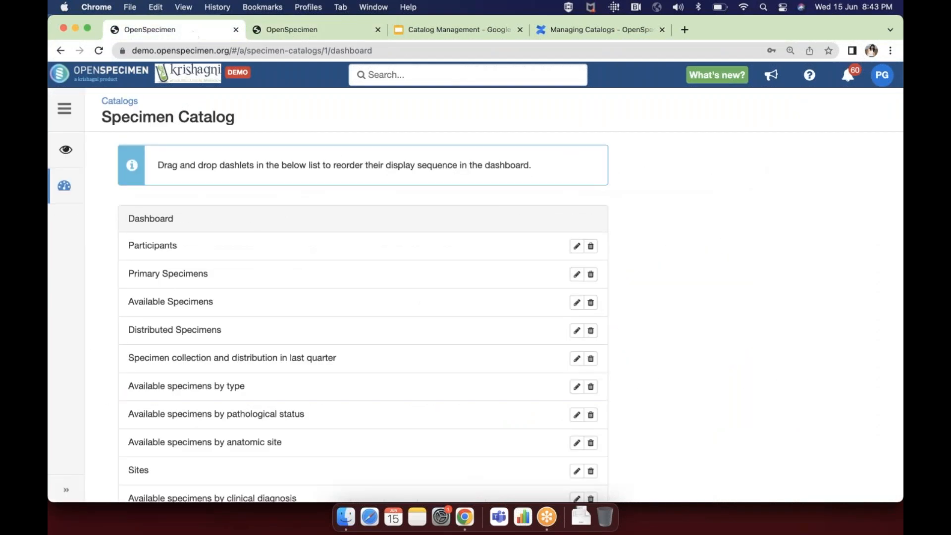
{"action": "scroll", "coordinate": [207, 427], "scroll_direction": "down", "scroll_amount": 3}
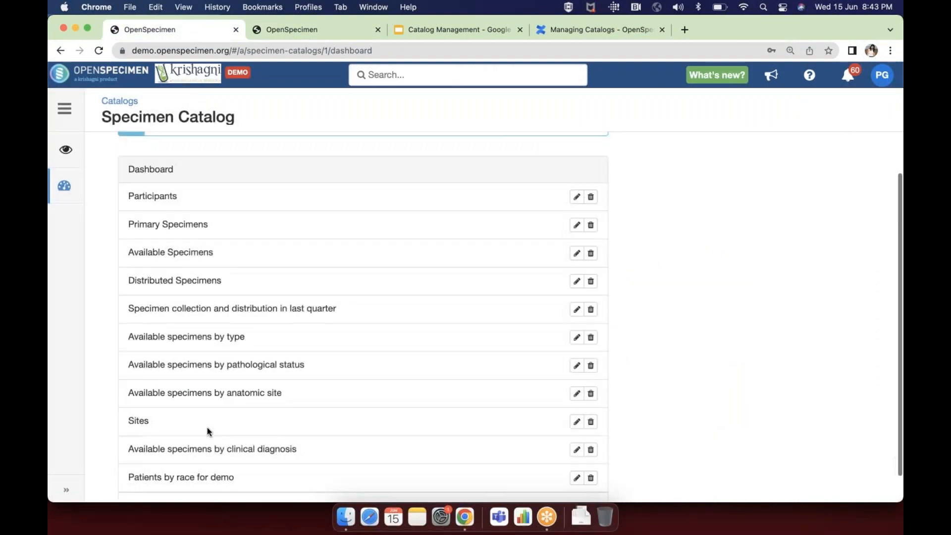
{"action": "scroll", "coordinate": [160, 178], "scroll_direction": "up", "scroll_amount": 3}
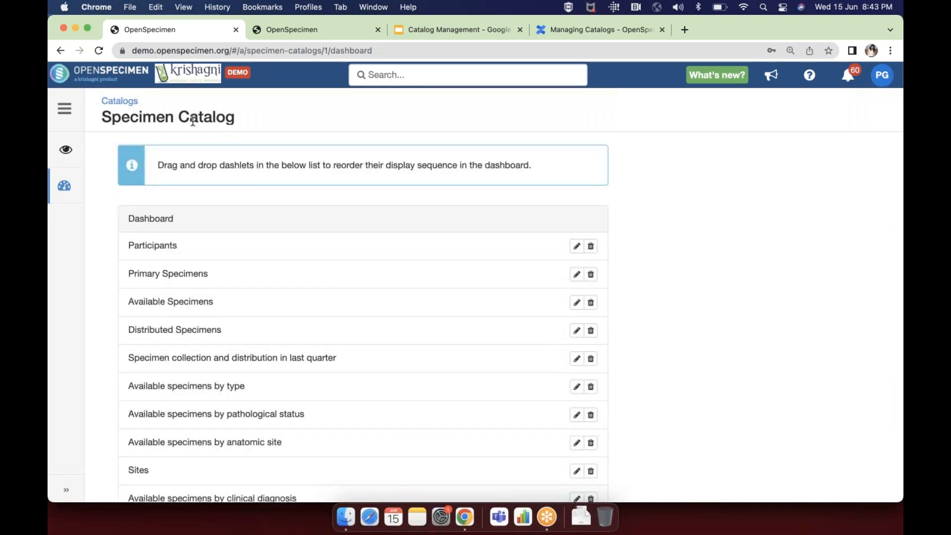
Step: Open Specimen Catalog for editing from its overview and highlight the Show Dashboard? option
{"action": "left_click", "coordinate": [66, 150]}
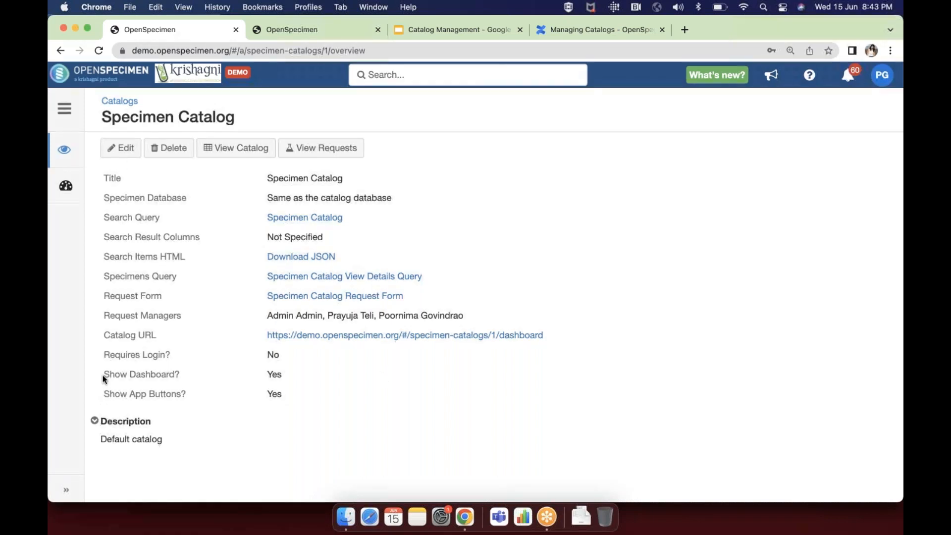
{"action": "left_click_drag", "start_coordinate": [106, 378], "coordinate": [301, 378]}
{"action": "left_click", "coordinate": [126, 148]}
{"action": "scroll", "coordinate": [226, 396], "scroll_direction": "down", "scroll_amount": 2}
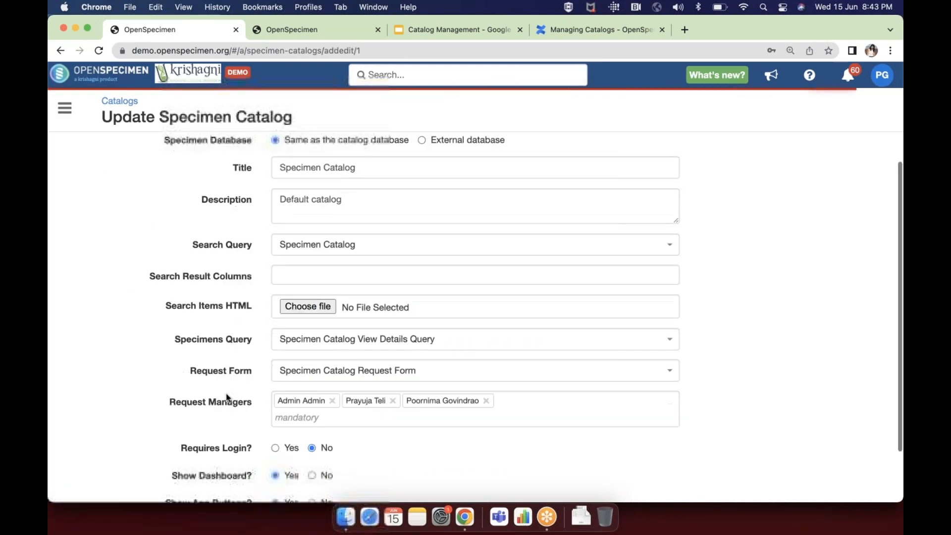
{"action": "scroll", "coordinate": [226, 393], "scroll_direction": "down", "scroll_amount": 2}
{"action": "left_click_drag", "start_coordinate": [172, 411], "coordinate": [253, 414]}
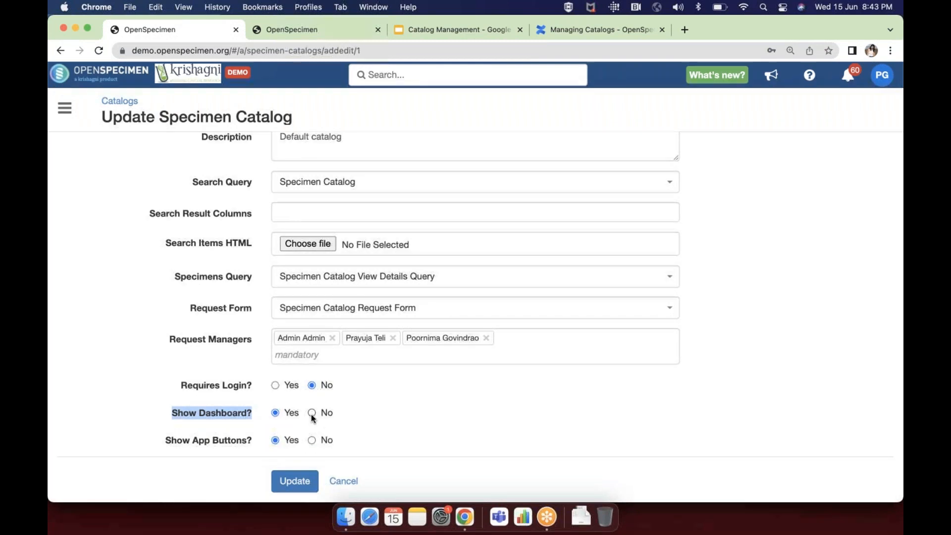
Step: Open the specimen search page from the catalog dashboard and highlight the Show Dashboard? choices in the catalog's edit form
{"action": "left_click", "coordinate": [303, 31]}
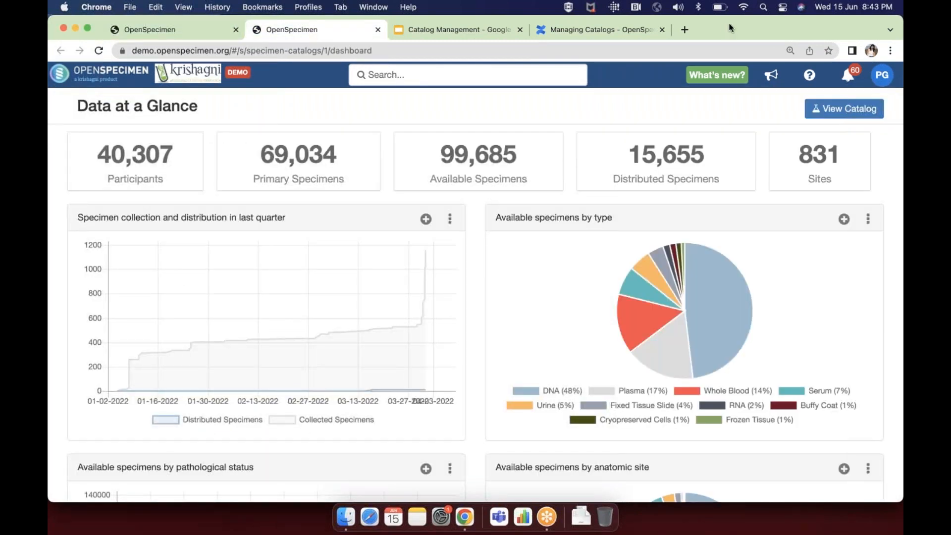
{"action": "left_click", "coordinate": [854, 113]}
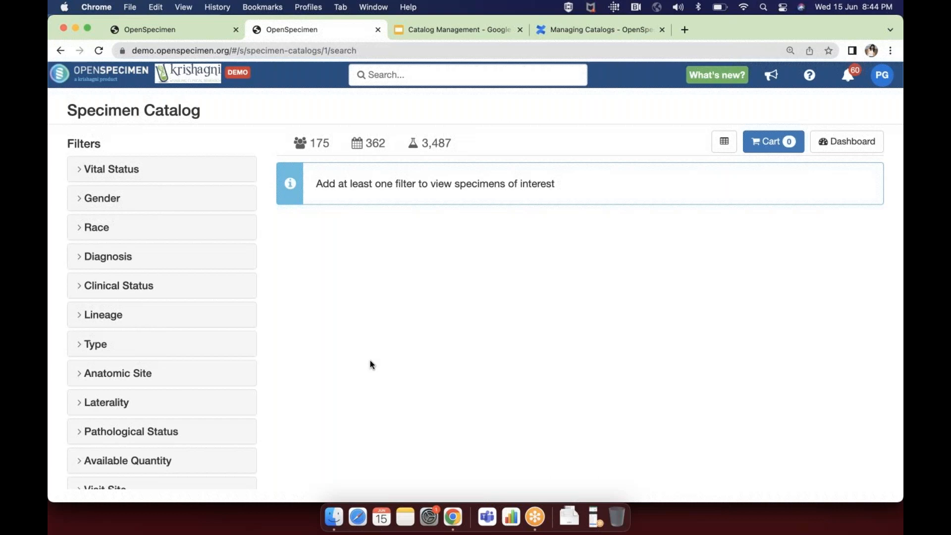
{"action": "left_click_drag", "start_coordinate": [170, 412], "coordinate": [341, 412]}
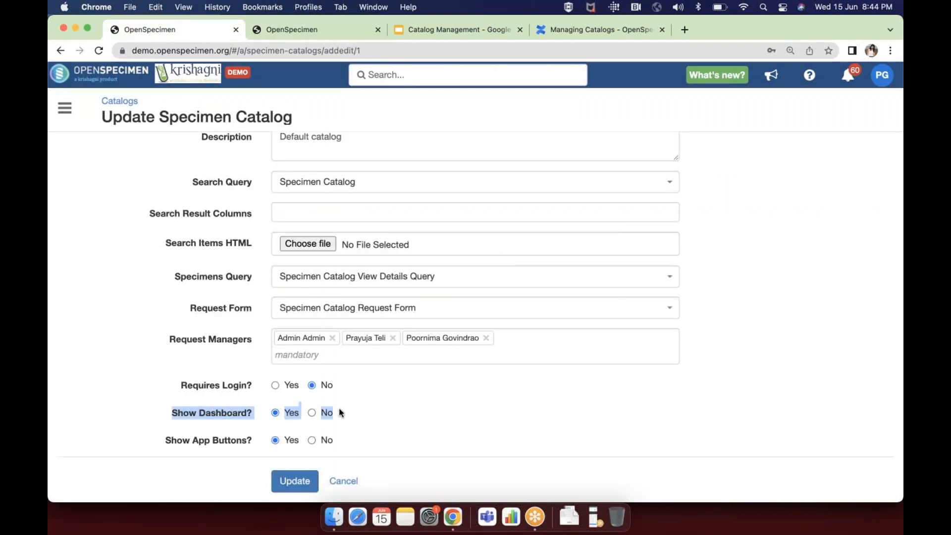
Step: Advance the Google Slides presentation to "Configurable filters to search specimens of interest" and look through the Specimen Catalog's filter list in OpenSpecimen
{"action": "left_click", "coordinate": [464, 31]}
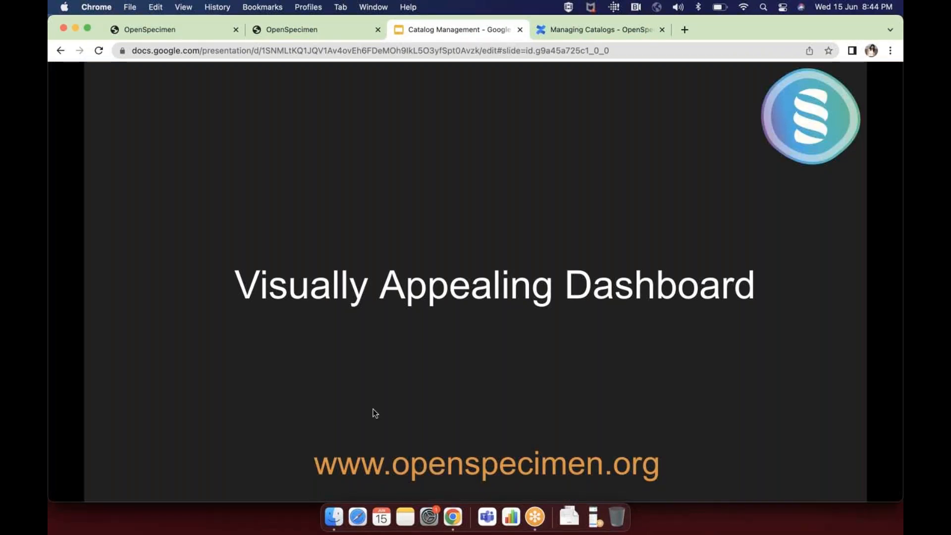
{"action": "key", "text": "Right"}
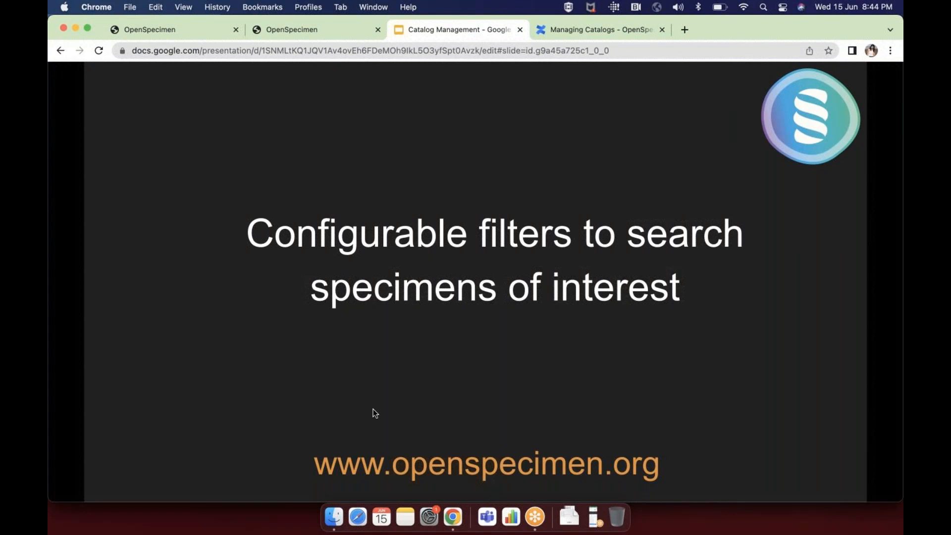
{"action": "left_click", "coordinate": [307, 34]}
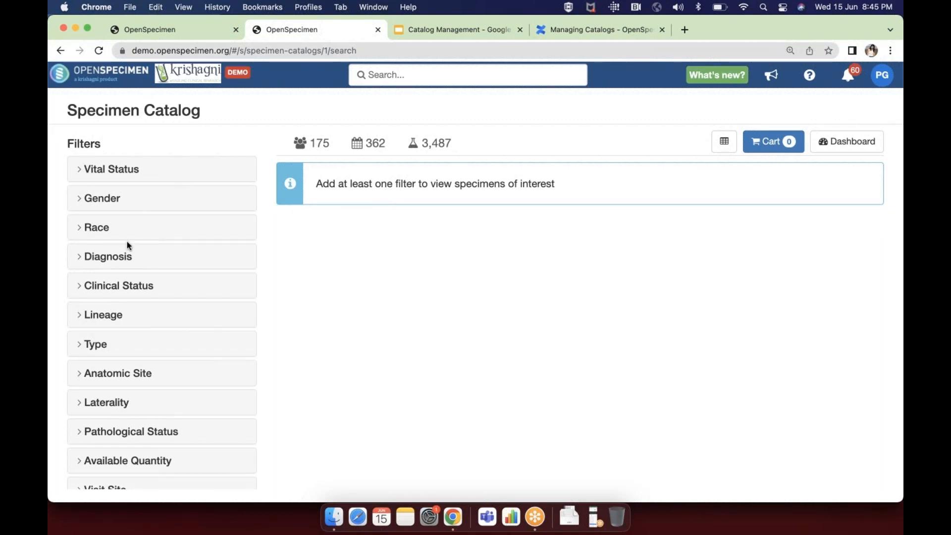
{"action": "scroll", "coordinate": [136, 439], "scroll_direction": "down", "scroll_amount": 2}
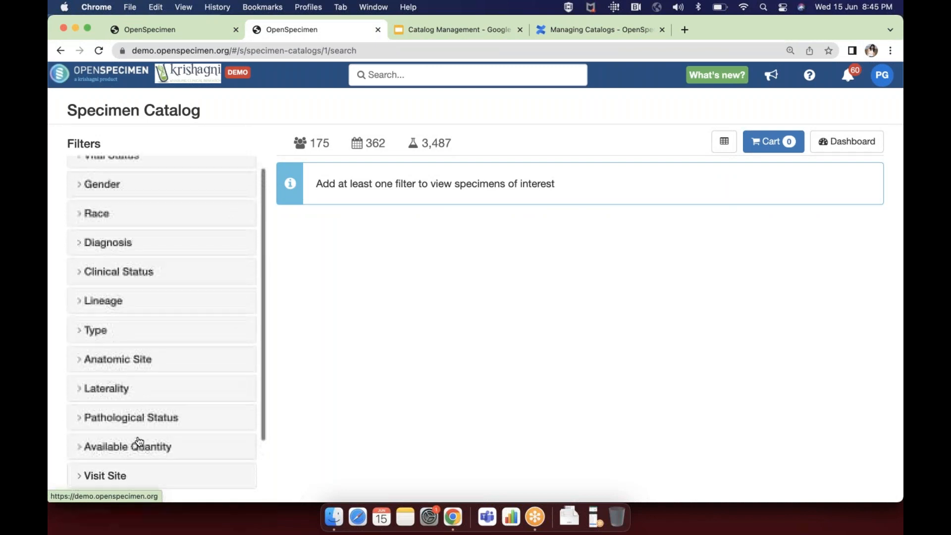
{"action": "scroll", "coordinate": [139, 441], "scroll_direction": "up", "scroll_amount": 2}
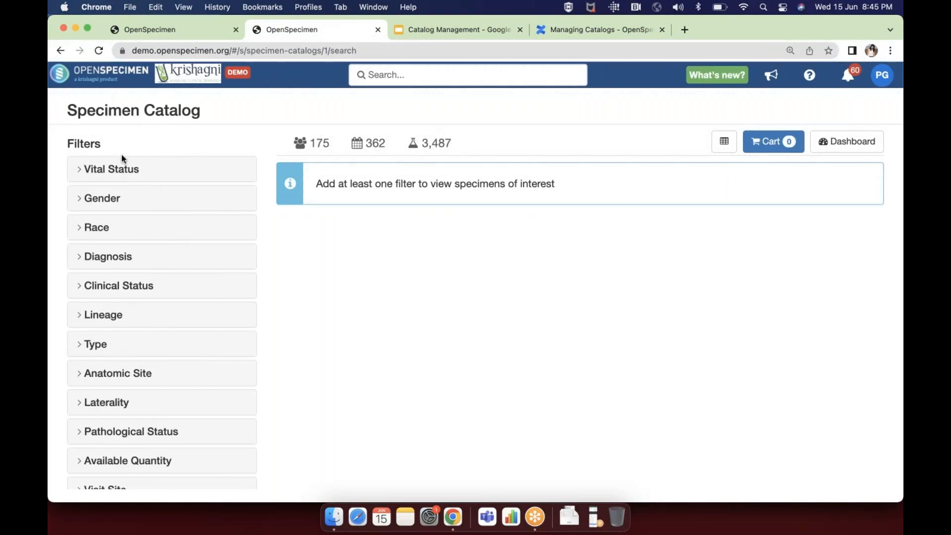
{"action": "scroll", "coordinate": [137, 385], "scroll_direction": "down", "scroll_amount": 3}
{"action": "scroll", "coordinate": [138, 385], "scroll_direction": "up", "scroll_amount": 3}
Step: Cancel editing Specimen Catalog and highlight the Search Query detail in its overview
{"action": "left_click", "coordinate": [167, 29]}
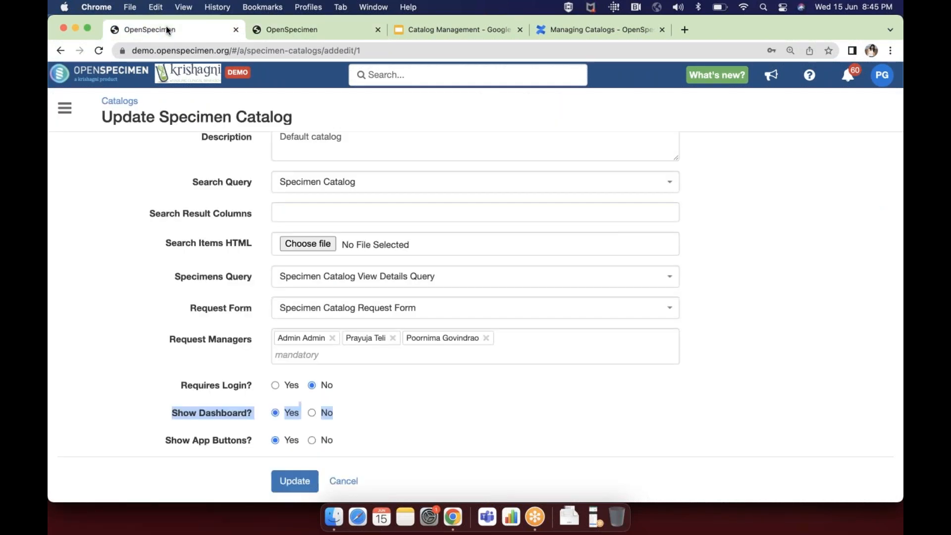
{"action": "left_click", "coordinate": [343, 481]}
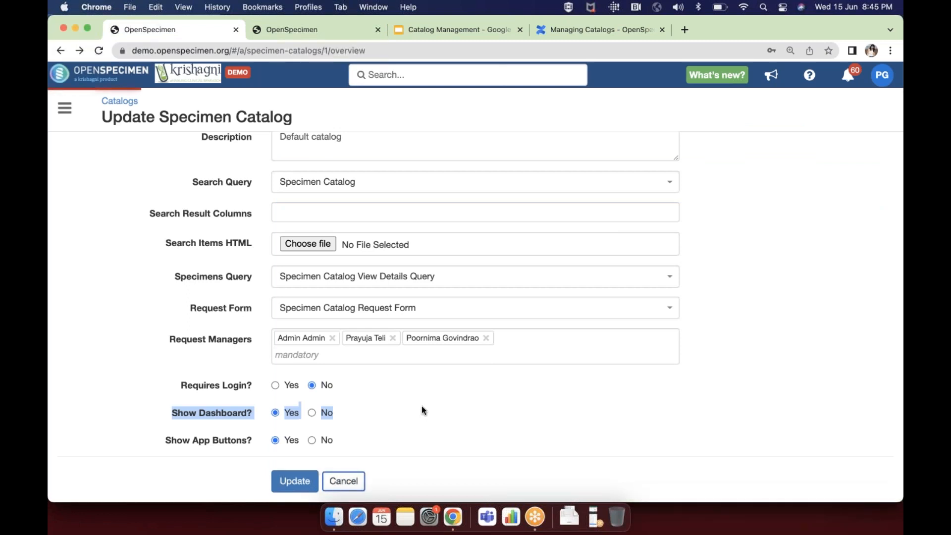
{"action": "left_click_drag", "start_coordinate": [102, 218], "coordinate": [167, 227]}
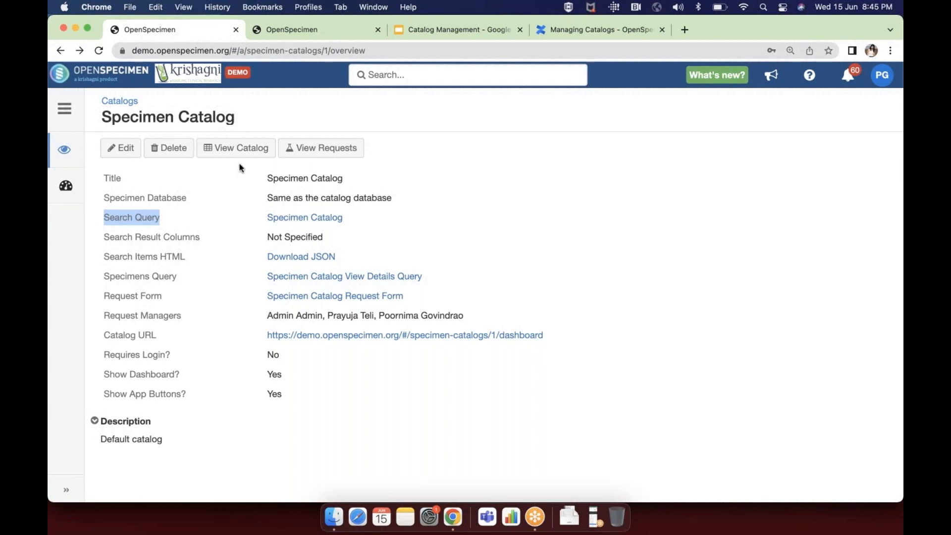
Step: Compare the filters on the catalog's search page with the Search Query shown in the catalog overview
{"action": "left_click", "coordinate": [291, 29]}
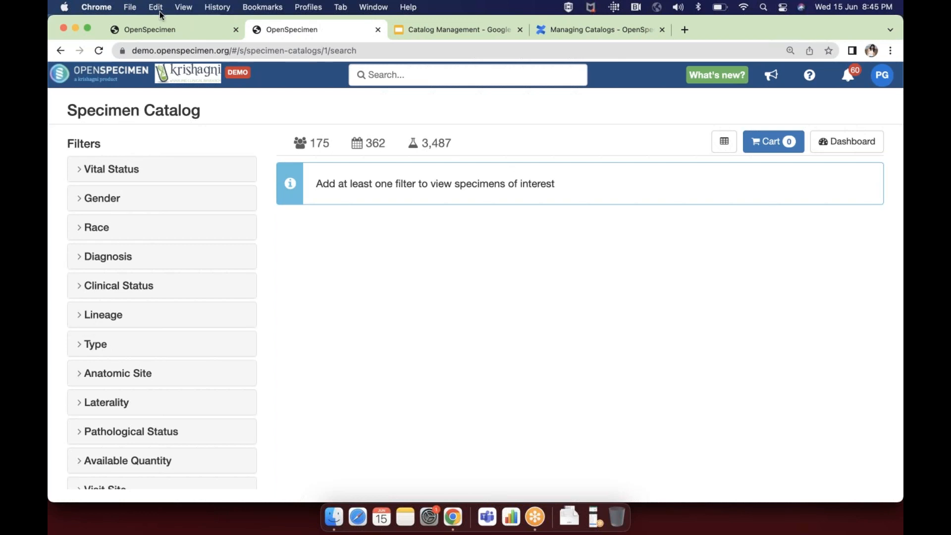
{"action": "left_click", "coordinate": [160, 29]}
{"action": "left_click", "coordinate": [182, 199]}
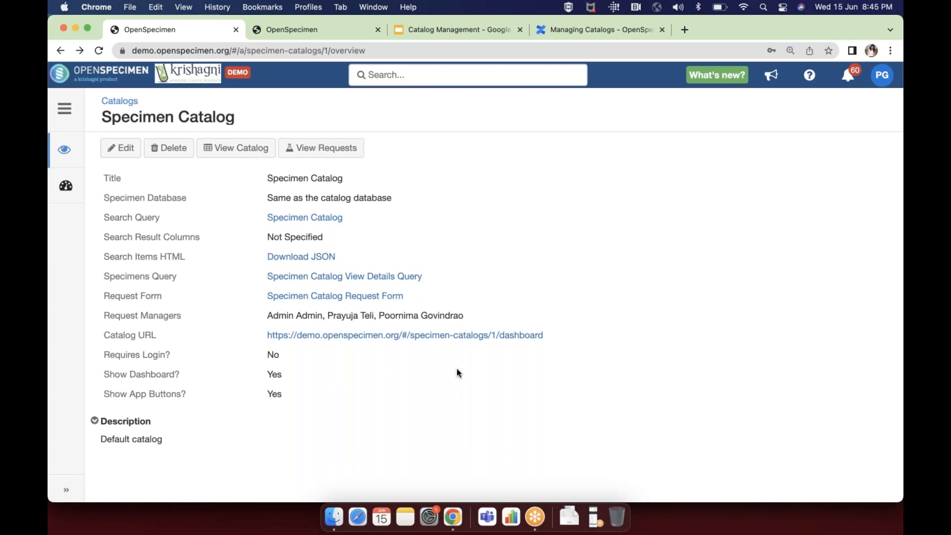
{"action": "left_click", "coordinate": [324, 28]}
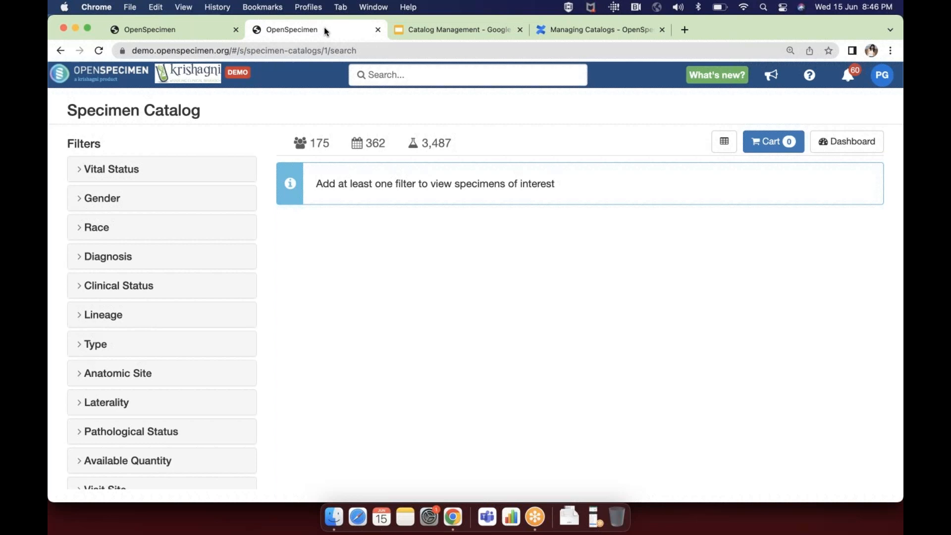
{"action": "left_click", "coordinate": [180, 31]}
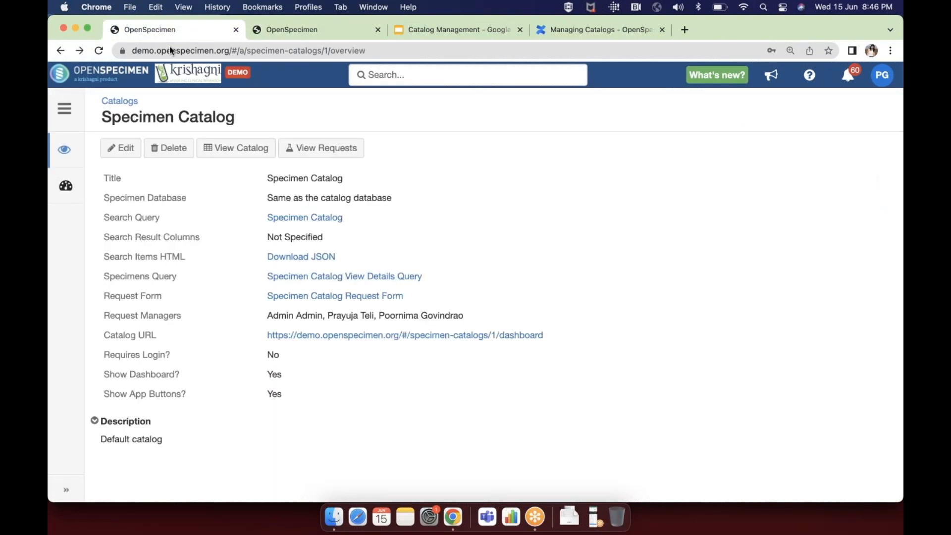
Step: Check the catalog's filters on its search page, open the Specimen Catalog search query and look over its filter expression
{"action": "triple_click", "coordinate": [118, 218]}
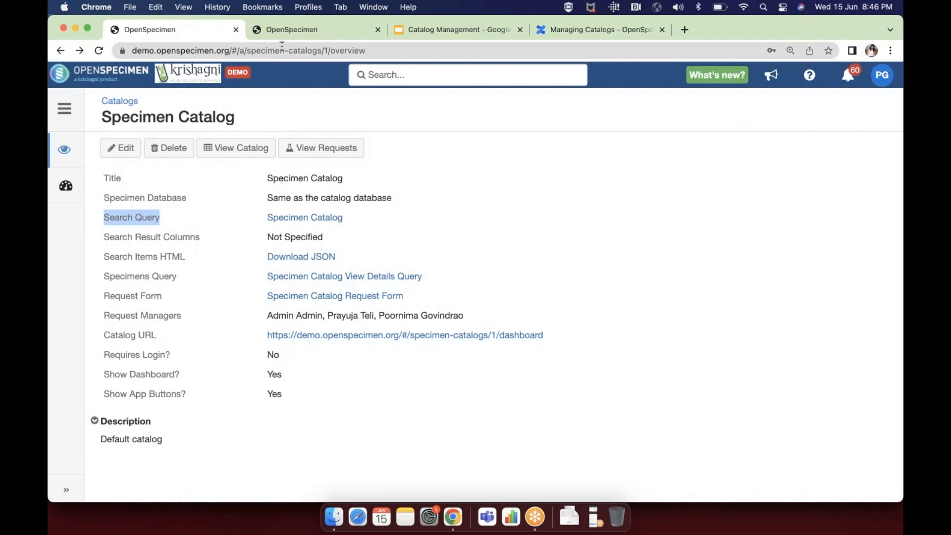
{"action": "left_click", "coordinate": [287, 31]}
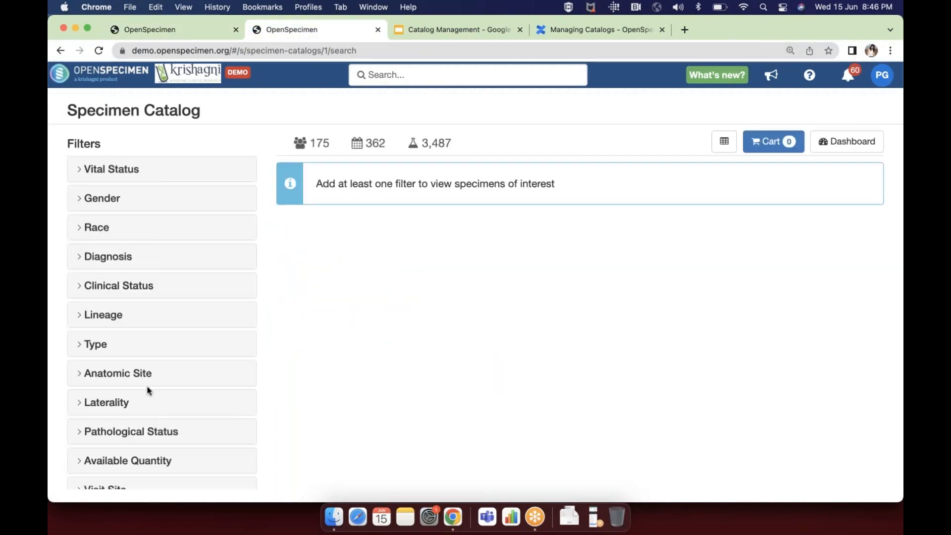
{"action": "left_click", "coordinate": [143, 34]}
{"action": "left_click", "coordinate": [323, 218]}
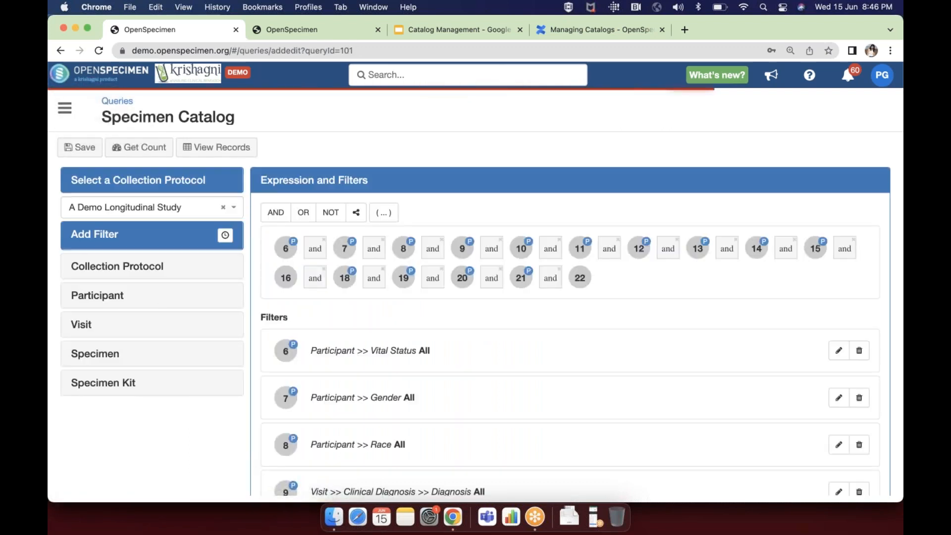
{"action": "scroll", "coordinate": [570, 331], "scroll_direction": "down", "scroll_amount": 2}
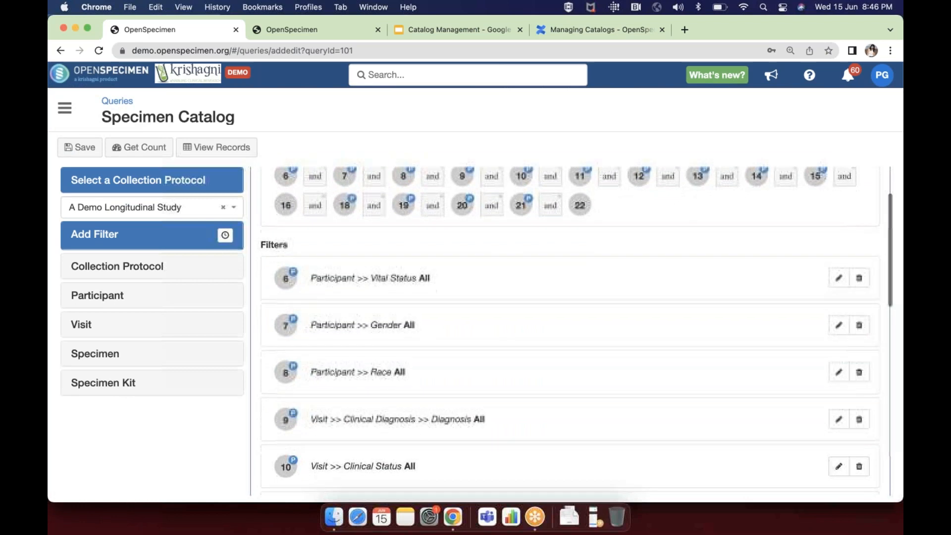
{"action": "scroll", "coordinate": [569, 331], "scroll_direction": "up", "scroll_amount": 1}
{"action": "scroll", "coordinate": [570, 330], "scroll_direction": "up", "scroll_amount": 1}
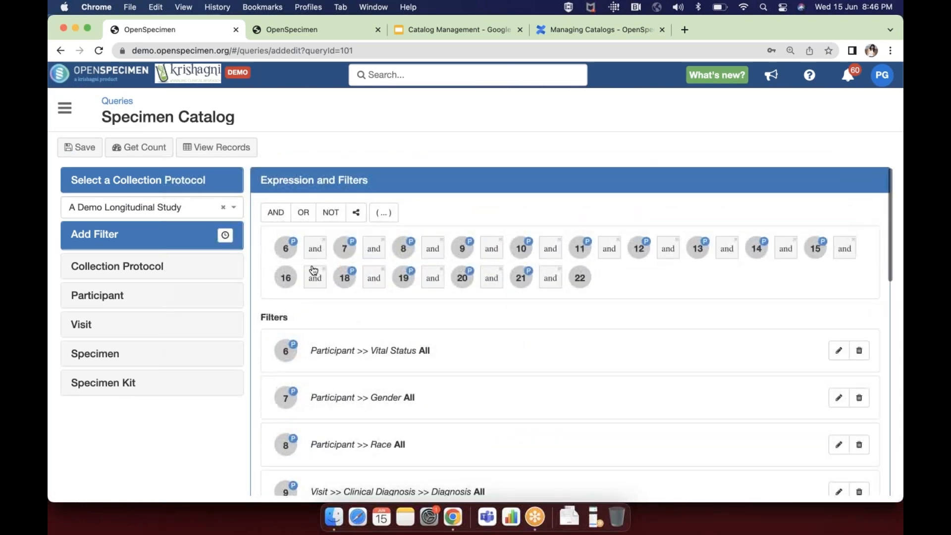
Step: Browse the Participant, Visit and Specimen fields available for adding filters to the query
{"action": "left_click", "coordinate": [108, 301]}
{"action": "scroll", "coordinate": [120, 361], "scroll_direction": "down", "scroll_amount": 10}
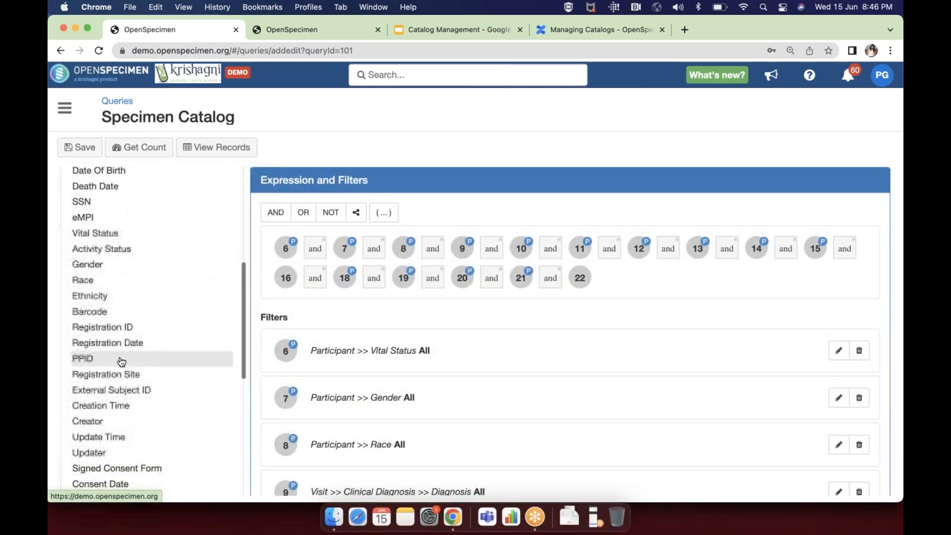
{"action": "scroll", "coordinate": [121, 361], "scroll_direction": "down", "scroll_amount": 5}
{"action": "left_click", "coordinate": [92, 404]}
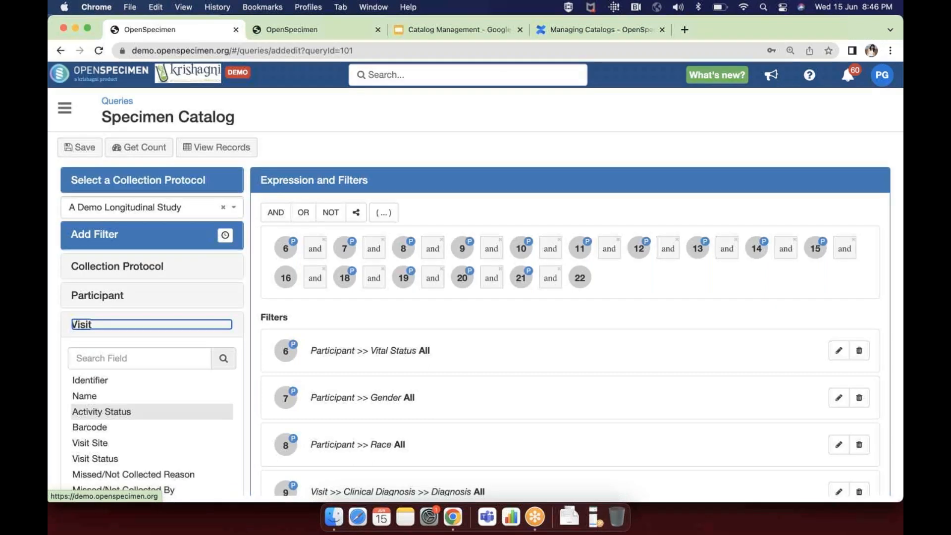
{"action": "scroll", "coordinate": [121, 361], "scroll_direction": "down", "scroll_amount": 10}
{"action": "left_click", "coordinate": [100, 442]}
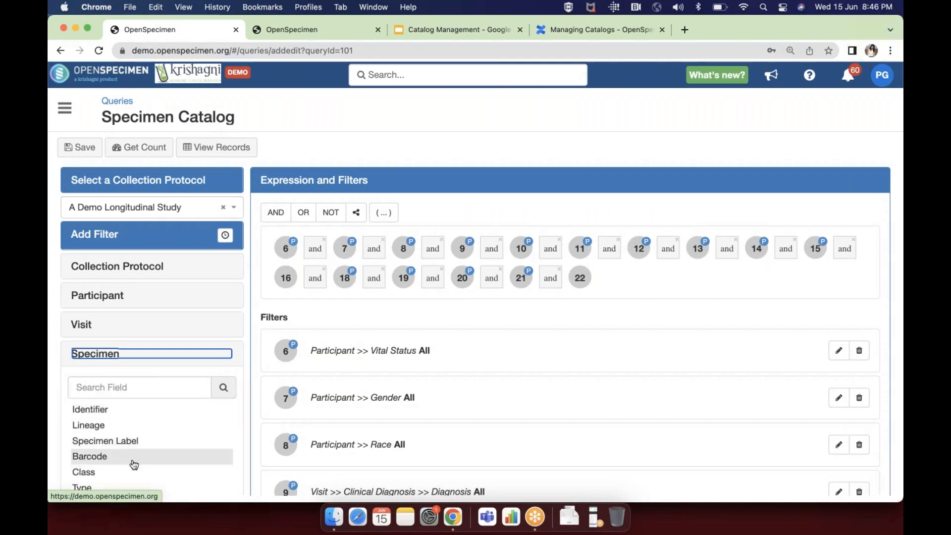
{"action": "scroll", "coordinate": [134, 464], "scroll_direction": "down", "scroll_amount": 2}
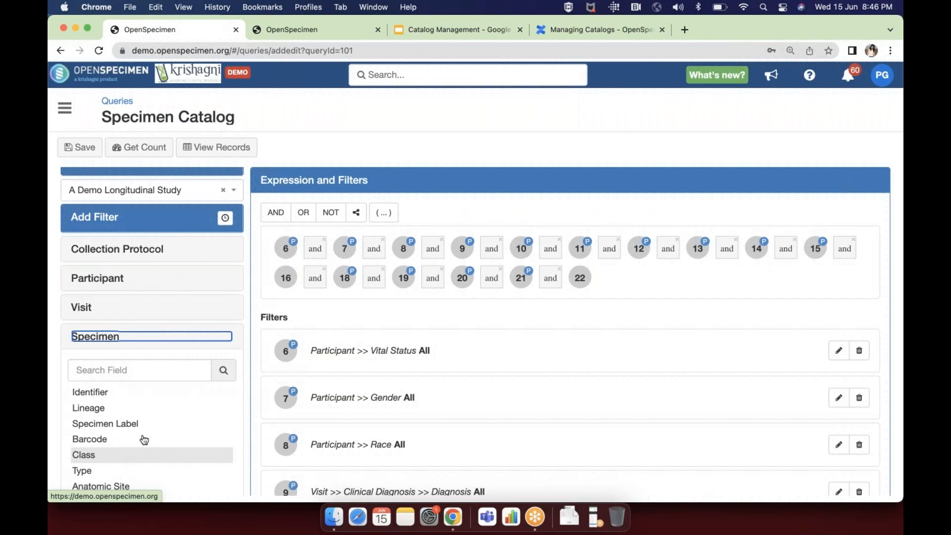
{"action": "scroll", "coordinate": [434, 393], "scroll_direction": "down", "scroll_amount": 1}
Step: Inspect the Vital Status filter's Parameterized Filter option, compare it with the catalog's search page, and cancel the edit
{"action": "scroll", "coordinate": [434, 394], "scroll_direction": "down", "scroll_amount": 3}
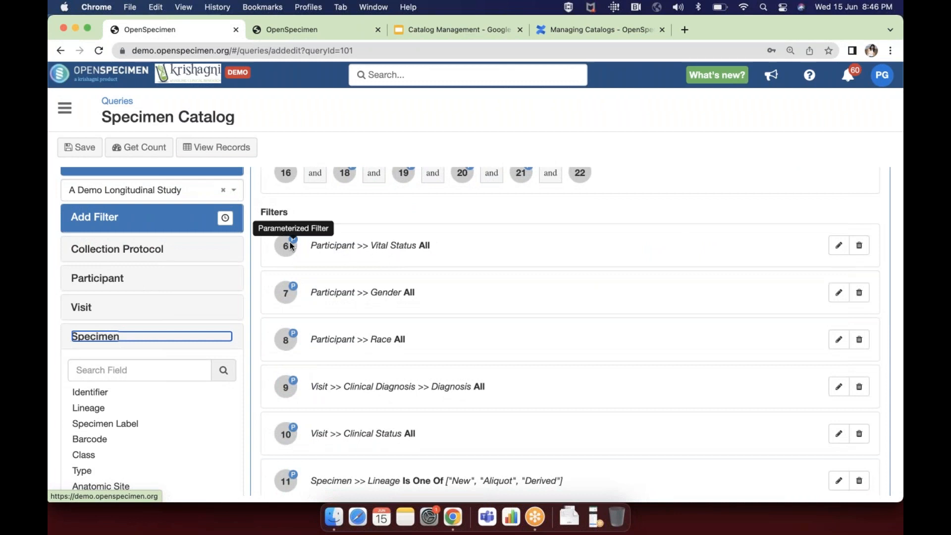
{"action": "left_click", "coordinate": [838, 246]}
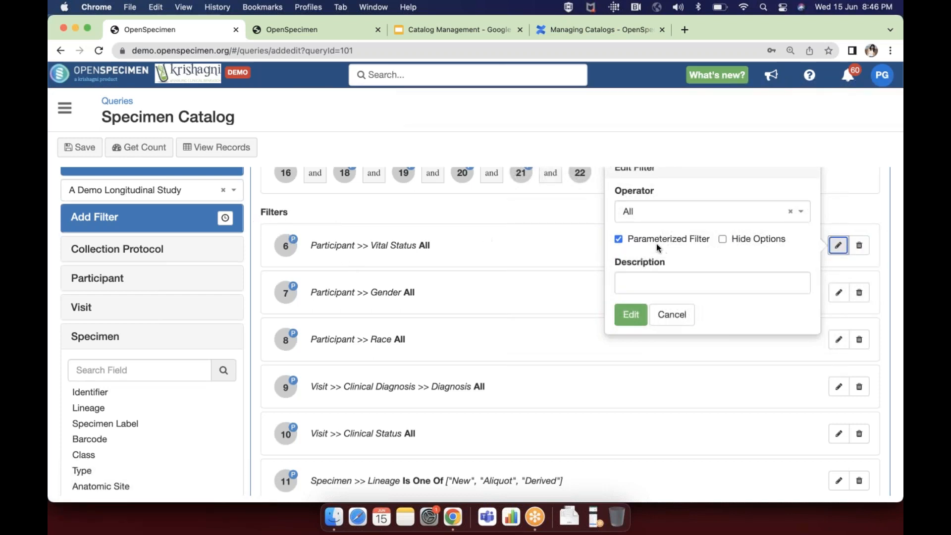
{"action": "left_click_drag", "start_coordinate": [628, 240], "coordinate": [710, 245]}
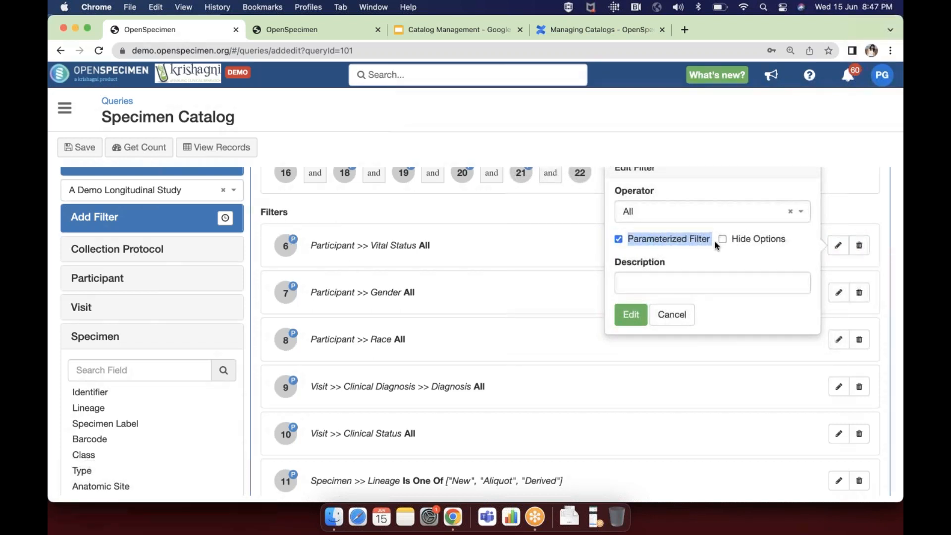
{"action": "left_click", "coordinate": [715, 241]}
{"action": "left_click", "coordinate": [329, 30]}
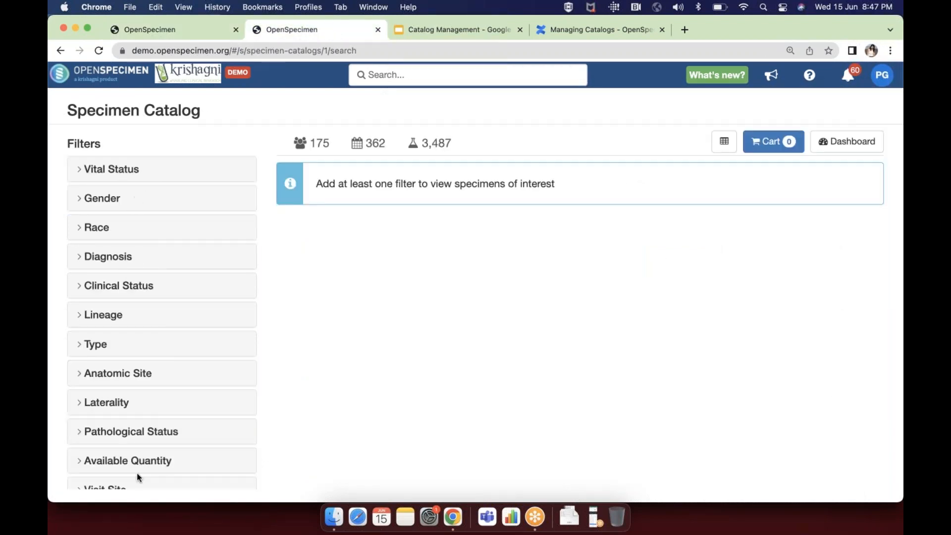
{"action": "left_click", "coordinate": [162, 32]}
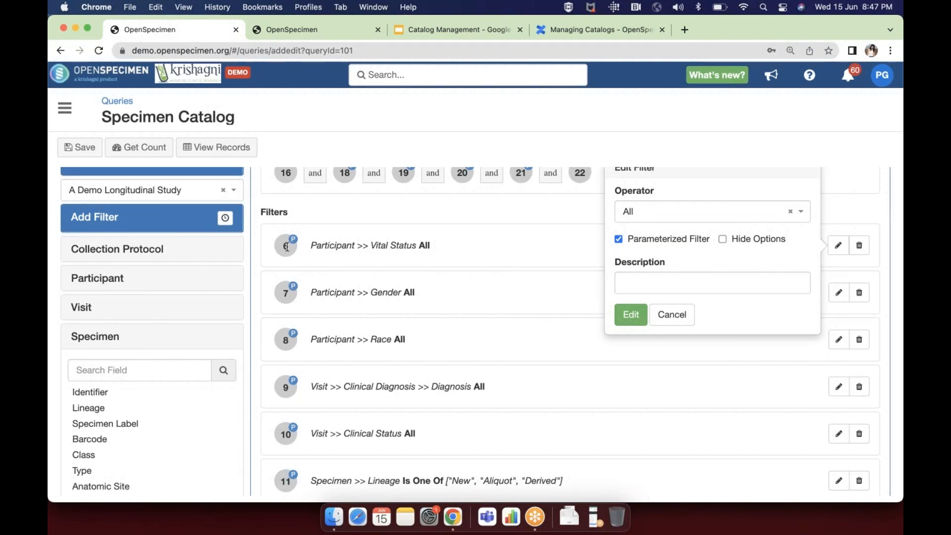
{"action": "left_click", "coordinate": [683, 315]}
Step: Compare the catalog's search filters with the query's filter list and highlight the Specimen Collection Status filter
{"action": "left_click", "coordinate": [290, 29]}
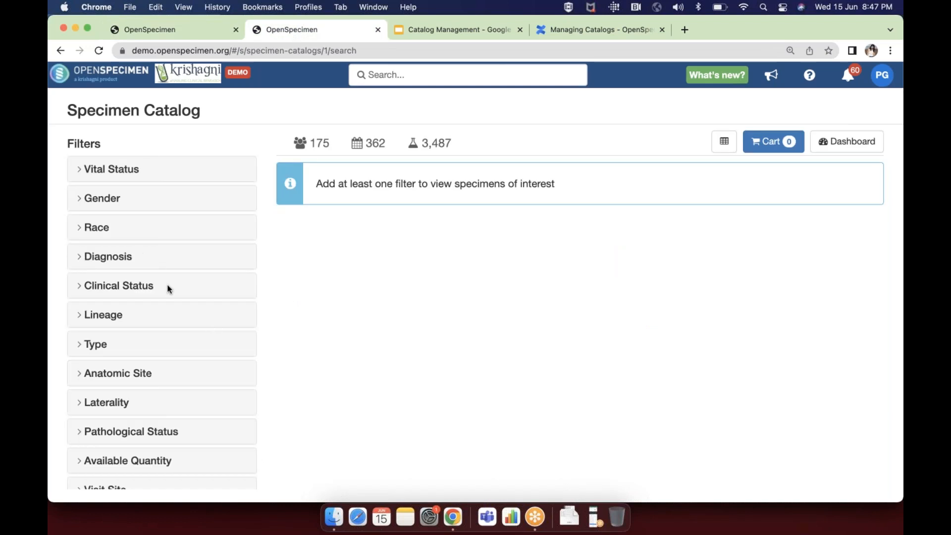
{"action": "left_click", "coordinate": [178, 28]}
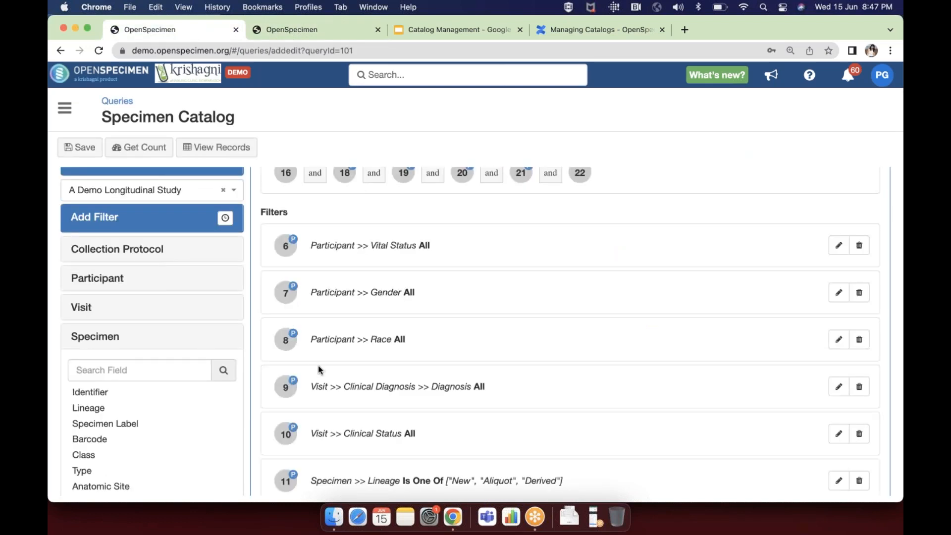
{"action": "scroll", "coordinate": [318, 369], "scroll_direction": "down", "scroll_amount": 5}
{"action": "scroll", "coordinate": [318, 369], "scroll_direction": "down", "scroll_amount": 5}
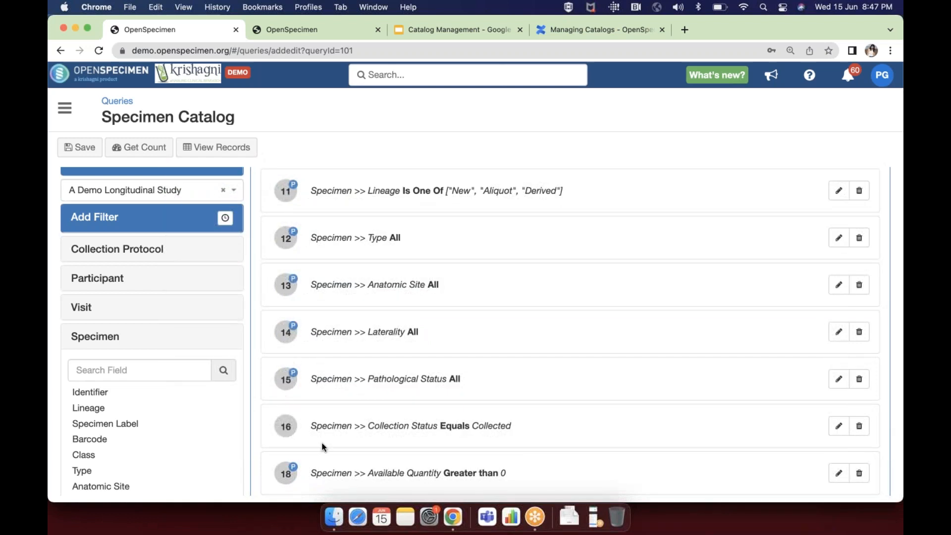
{"action": "mouse_move", "coordinate": [320, 426]}
{"action": "left_mouse_down"}
{"action": "mouse_move", "coordinate": [513, 424]}
{"action": "mouse_move", "coordinate": [313, 427]}
{"action": "left_mouse_up"}
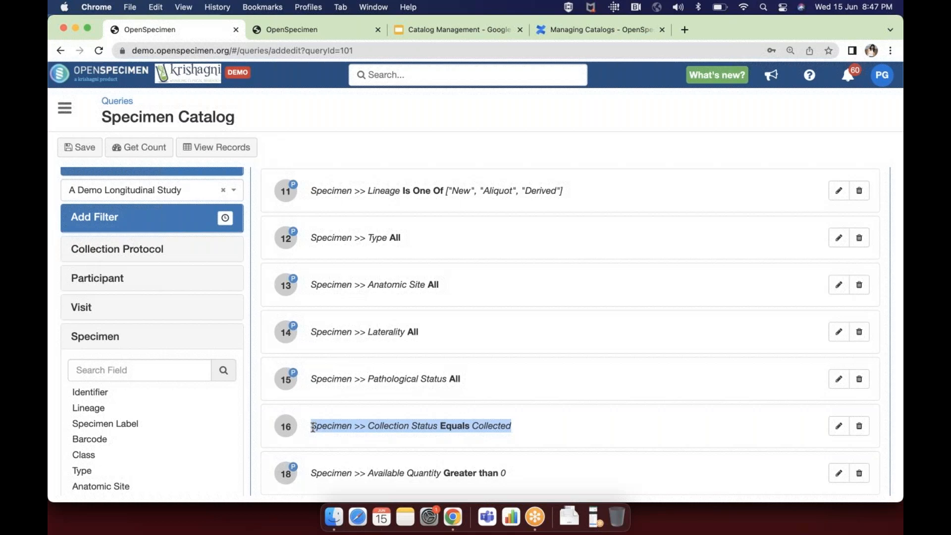
Step: Highlight the query's Collection Protocol Short Title filter and check the catalog's search page against it
{"action": "scroll", "coordinate": [313, 427], "scroll_direction": "down", "scroll_amount": 5}
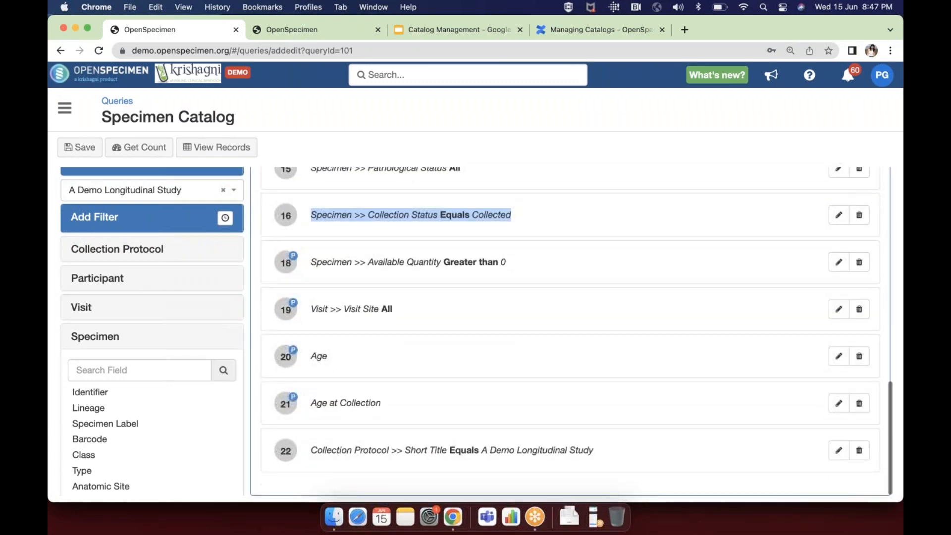
{"action": "left_click", "coordinate": [315, 452]}
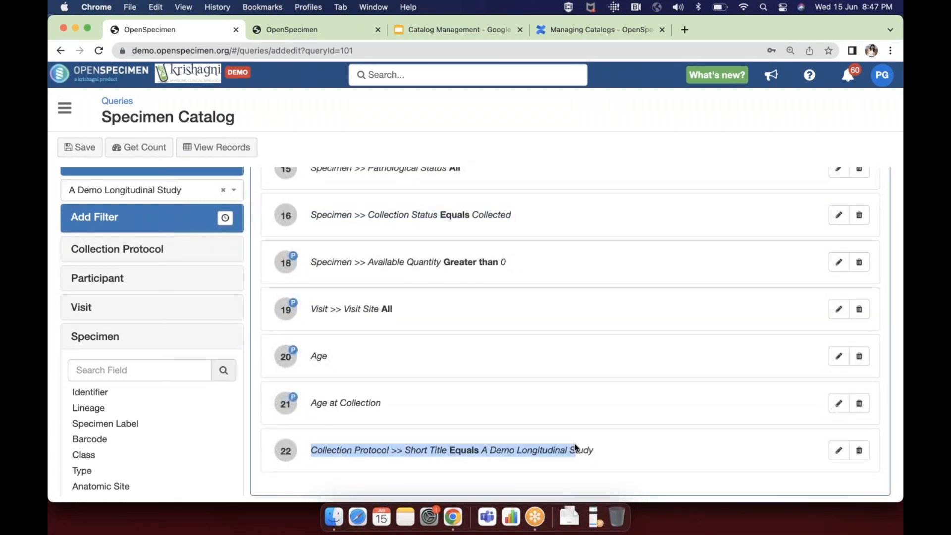
{"action": "left_click", "coordinate": [597, 447]}
{"action": "left_click_drag", "start_coordinate": [595, 449], "coordinate": [311, 450]}
{"action": "left_click", "coordinate": [283, 30]}
{"action": "left_click", "coordinate": [193, 30]}
Step: Open the Catalogs list in a new browser tab, open Specimen Catalog's overview and highlight its Search Query
{"action": "left_click", "coordinate": [69, 114]}
{"action": "right_click", "coordinate": [115, 230]}
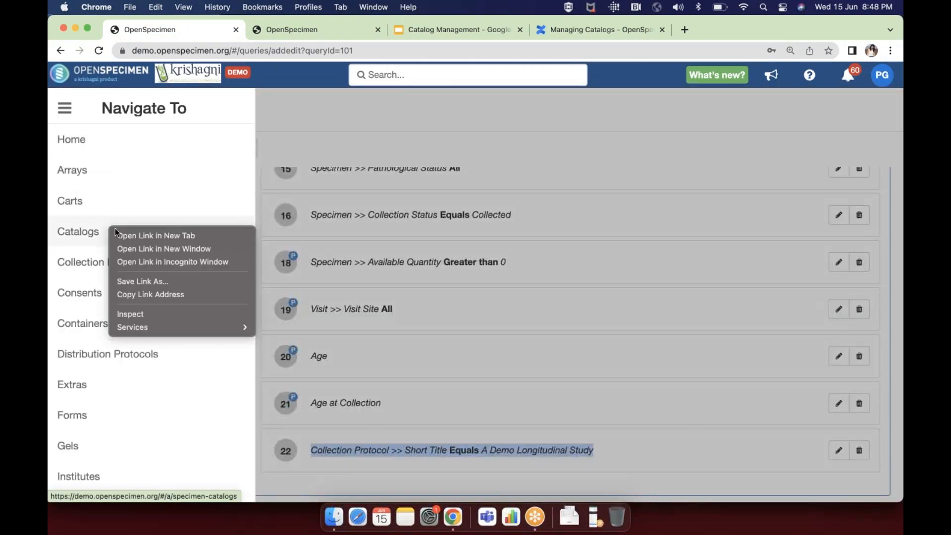
{"action": "left_click", "coordinate": [123, 236]}
{"action": "left_click", "coordinate": [275, 28]}
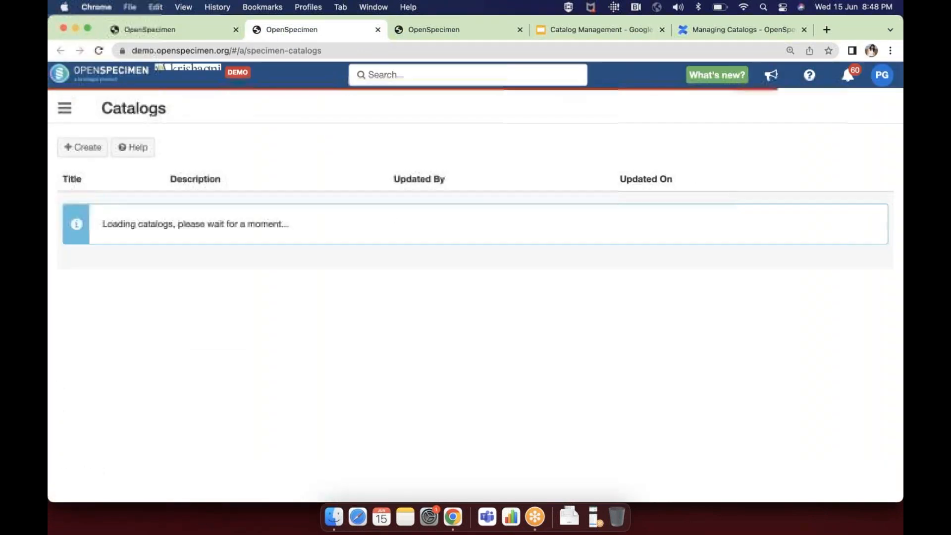
{"action": "left_click", "coordinate": [836, 203]}
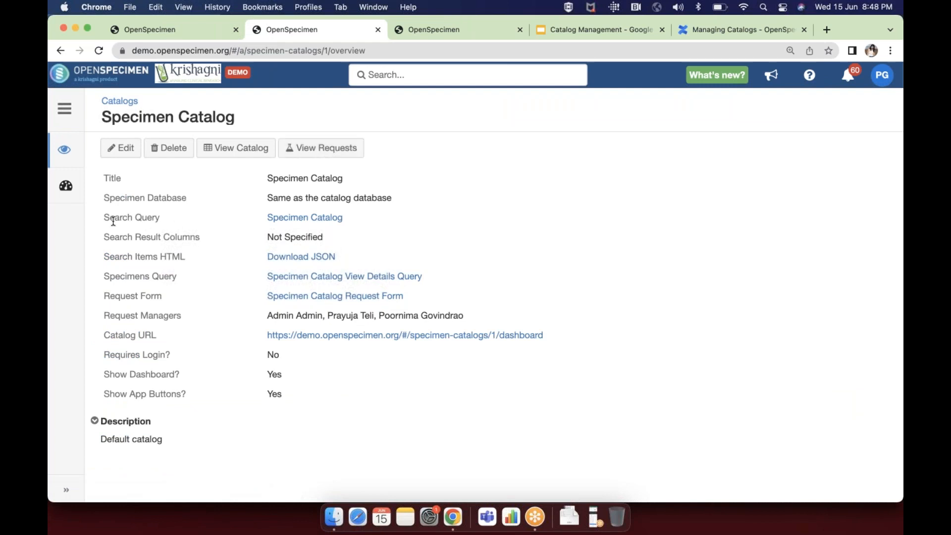
{"action": "left_click_drag", "start_coordinate": [105, 218], "coordinate": [195, 222]}
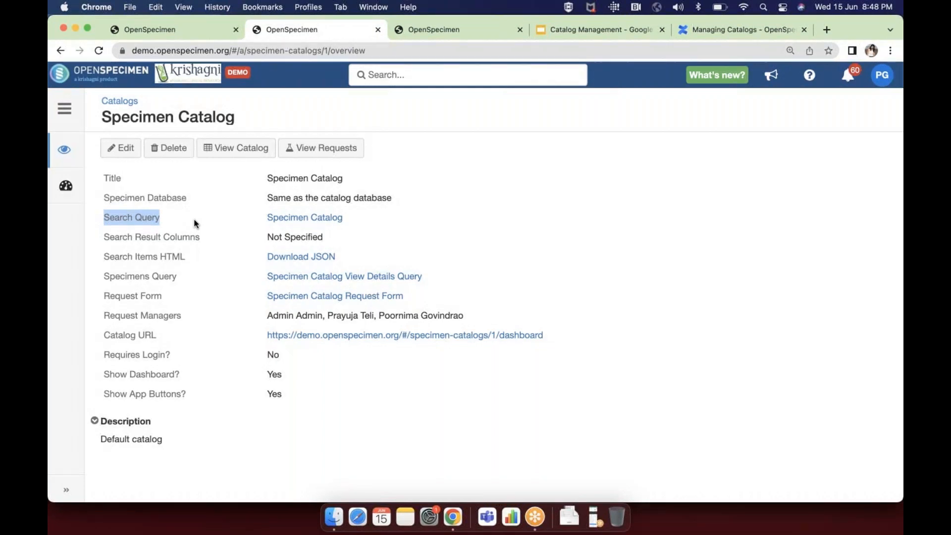
{"action": "left_click_drag", "start_coordinate": [106, 217], "coordinate": [172, 223]}
Step: View the records of the Specimen Catalog query and open the column settings for its results
{"action": "left_click", "coordinate": [164, 30]}
{"action": "left_click", "coordinate": [349, 141]}
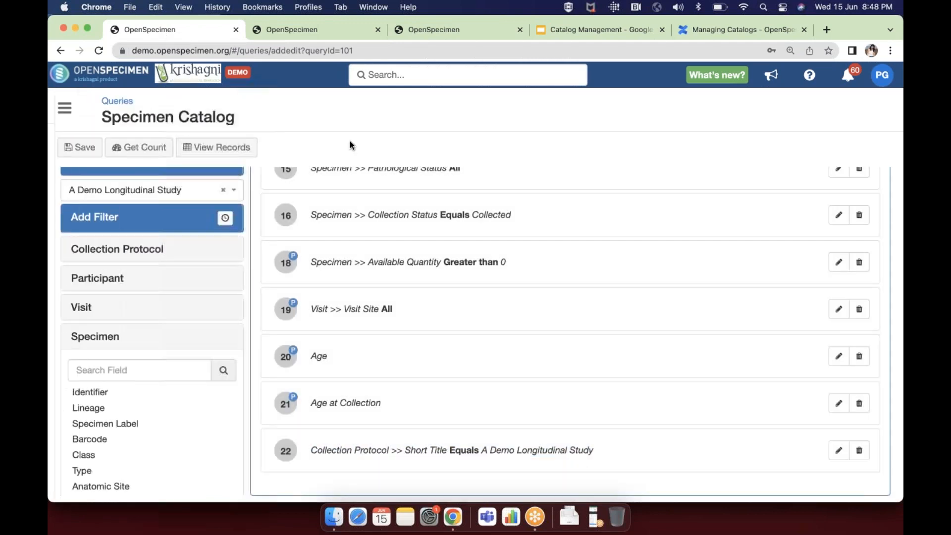
{"action": "left_click", "coordinate": [227, 149]}
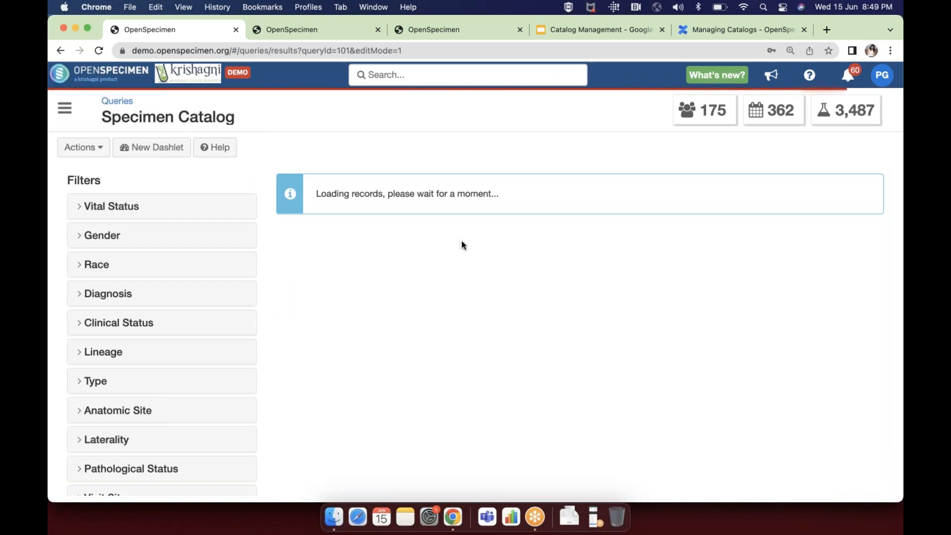
{"action": "left_click", "coordinate": [80, 147]}
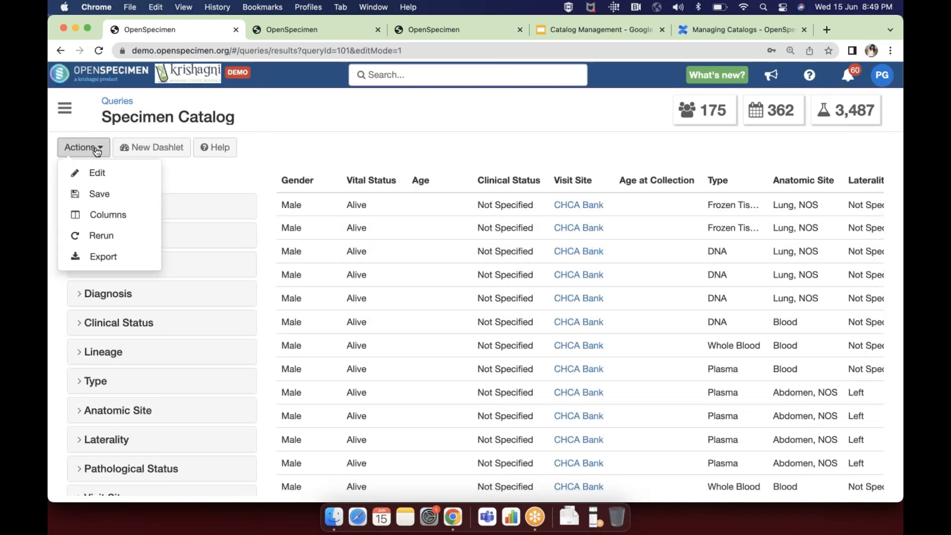
{"action": "left_click", "coordinate": [109, 215]}
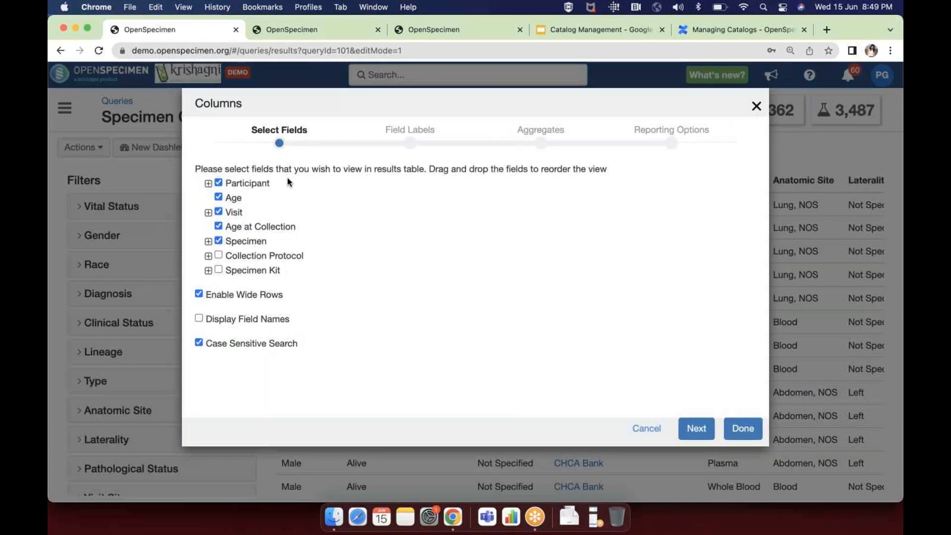
Step: Filter the catalog's search page by Gender Female and by Race Asian and White
{"action": "left_click", "coordinate": [467, 32]}
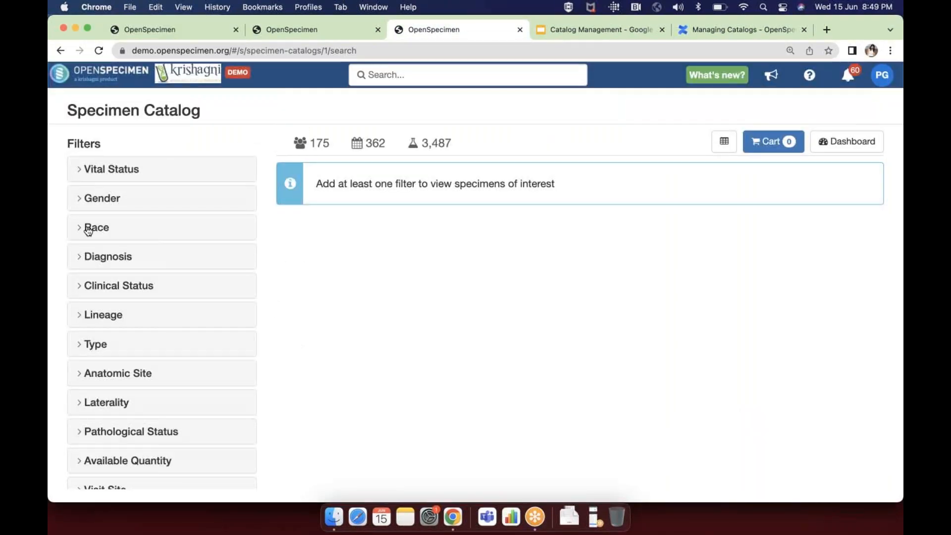
{"action": "left_click", "coordinate": [82, 200]}
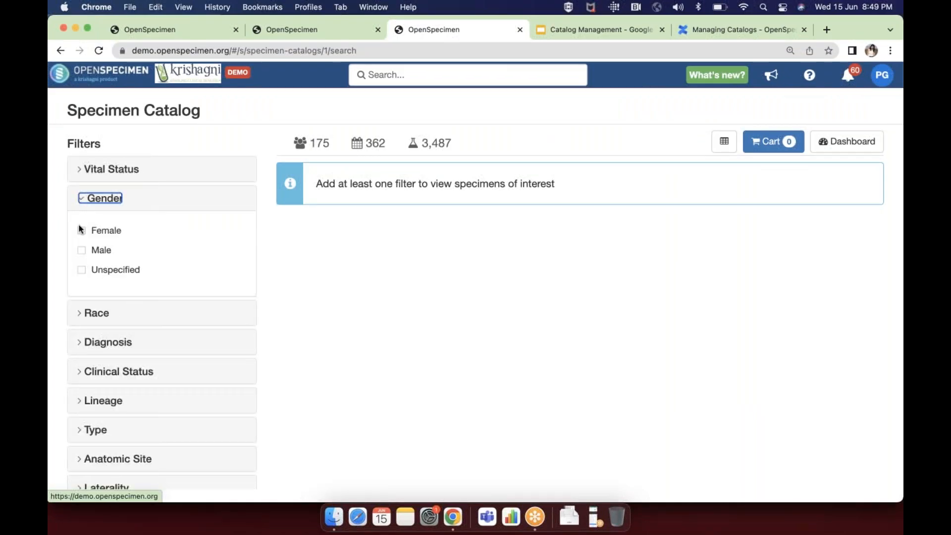
{"action": "left_click", "coordinate": [82, 232]}
{"action": "left_click", "coordinate": [82, 313]}
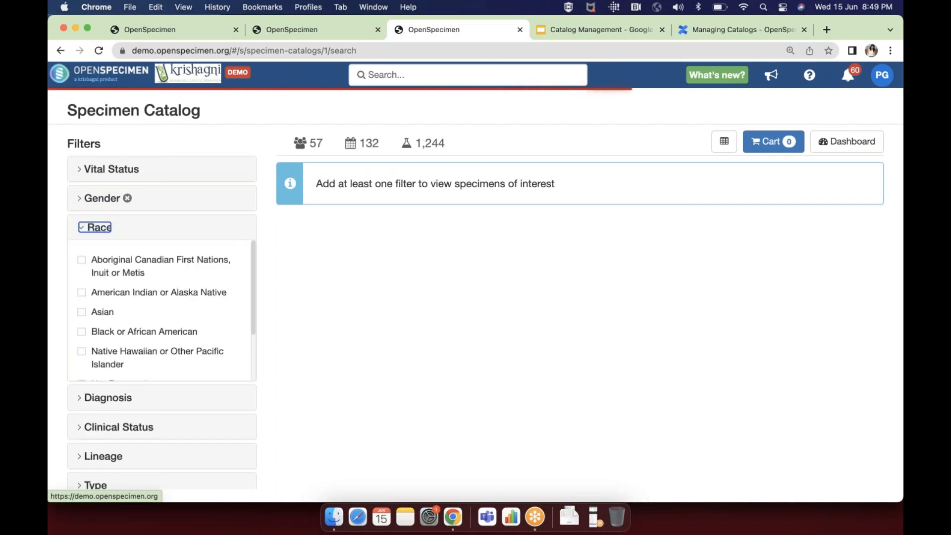
{"action": "left_click", "coordinate": [82, 313]}
{"action": "scroll", "coordinate": [81, 342], "scroll_direction": "down", "scroll_amount": 2}
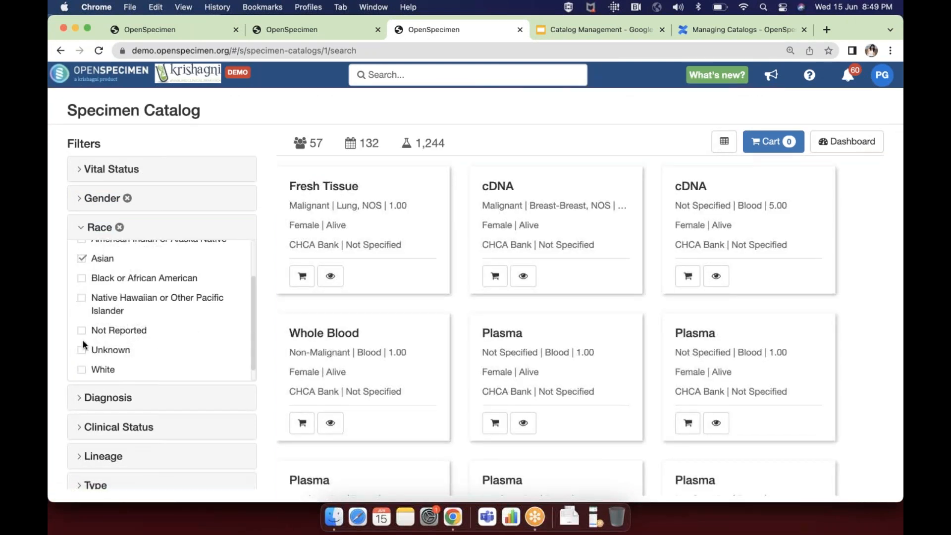
{"action": "left_click", "coordinate": [81, 369]}
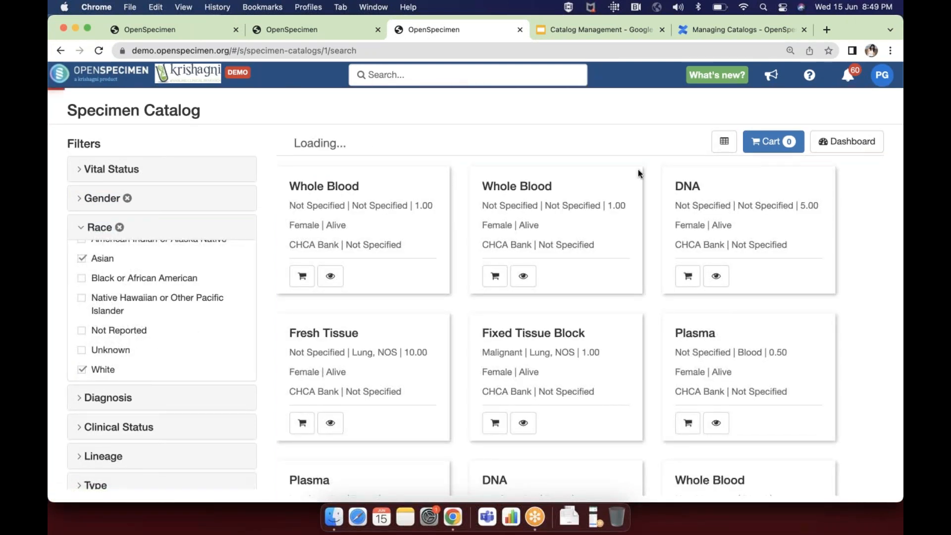
Step: Switch the filtered specimens from cards to the table view and look across its columns
{"action": "left_click", "coordinate": [724, 142]}
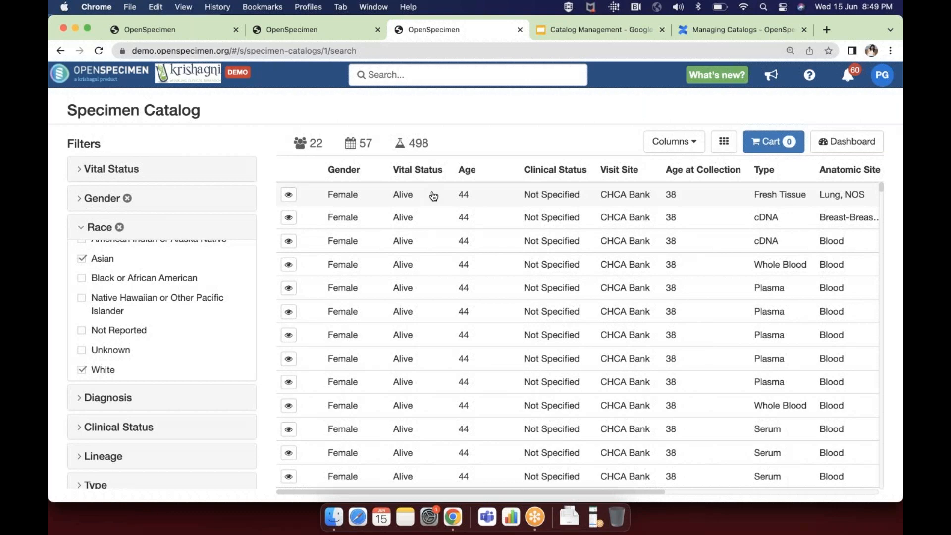
{"action": "scroll", "coordinate": [434, 196], "scroll_direction": "right", "scroll_amount": 8}
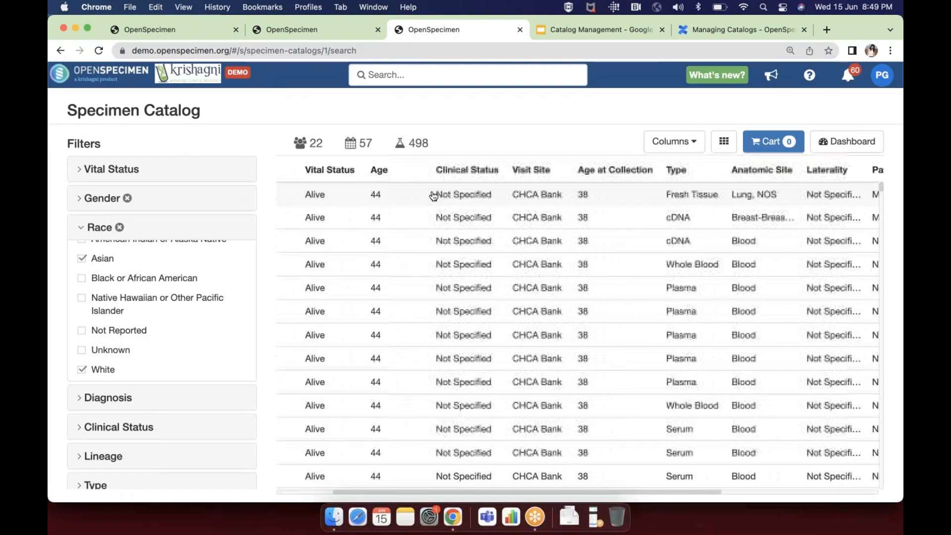
Step: Compare the columns of the catalog's specimen table with the fields selected in the Specimen Catalog query's column settings
{"action": "scroll", "coordinate": [434, 195], "scroll_direction": "right", "scroll_amount": 5}
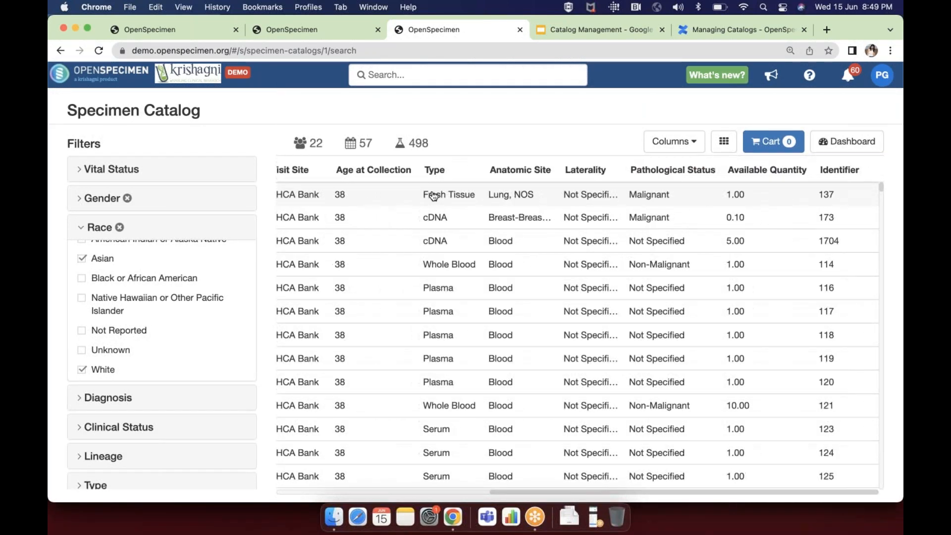
{"action": "scroll", "coordinate": [433, 196], "scroll_direction": "left", "scroll_amount": 6}
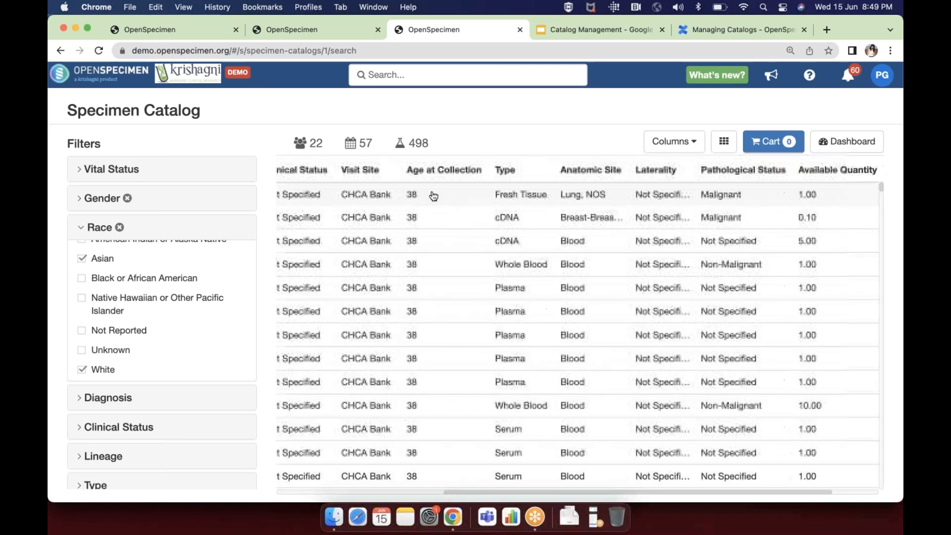
{"action": "scroll", "coordinate": [434, 195], "scroll_direction": "left", "scroll_amount": 4}
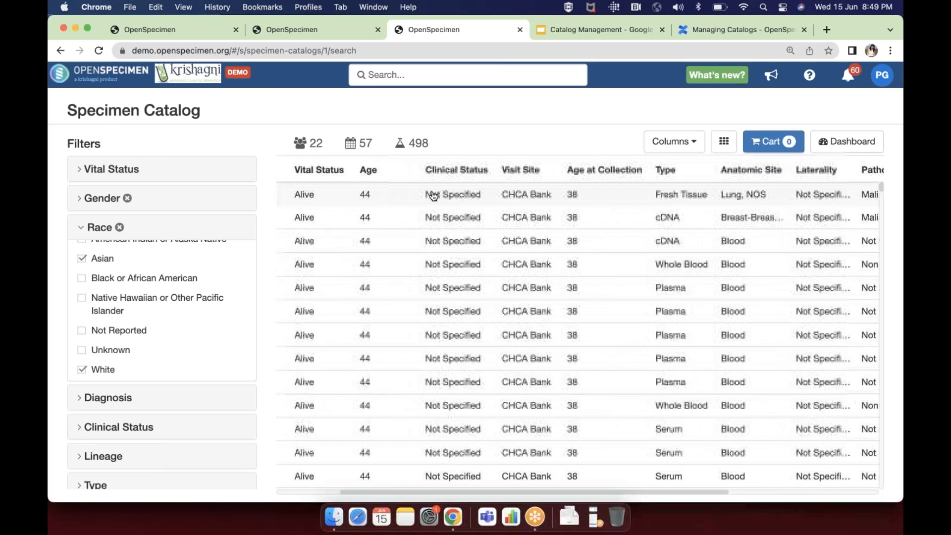
{"action": "left_click", "coordinate": [308, 30]}
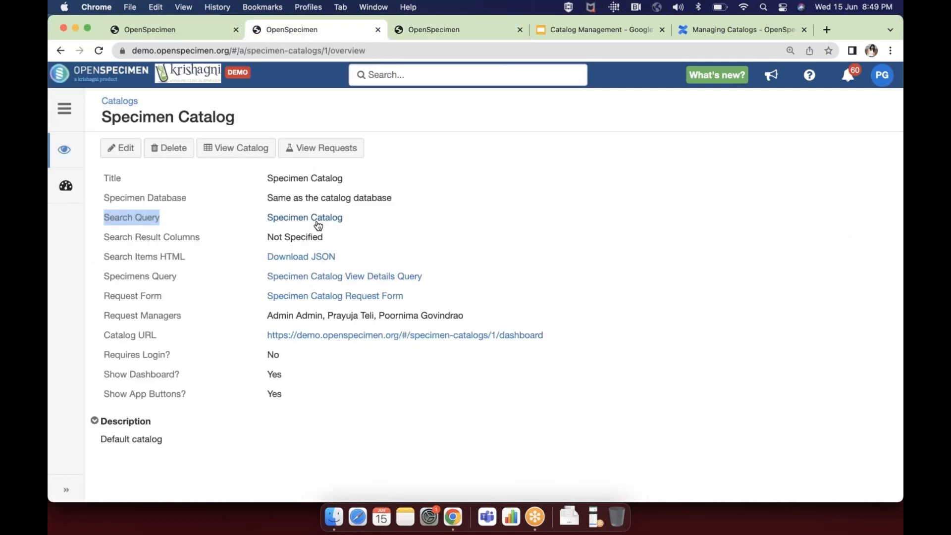
{"action": "left_click", "coordinate": [183, 29]}
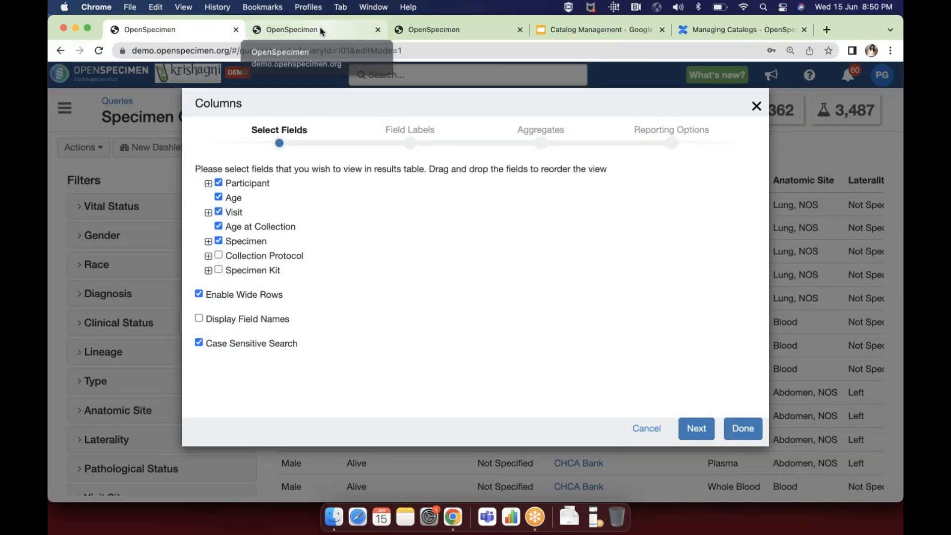
{"action": "left_click", "coordinate": [431, 30]}
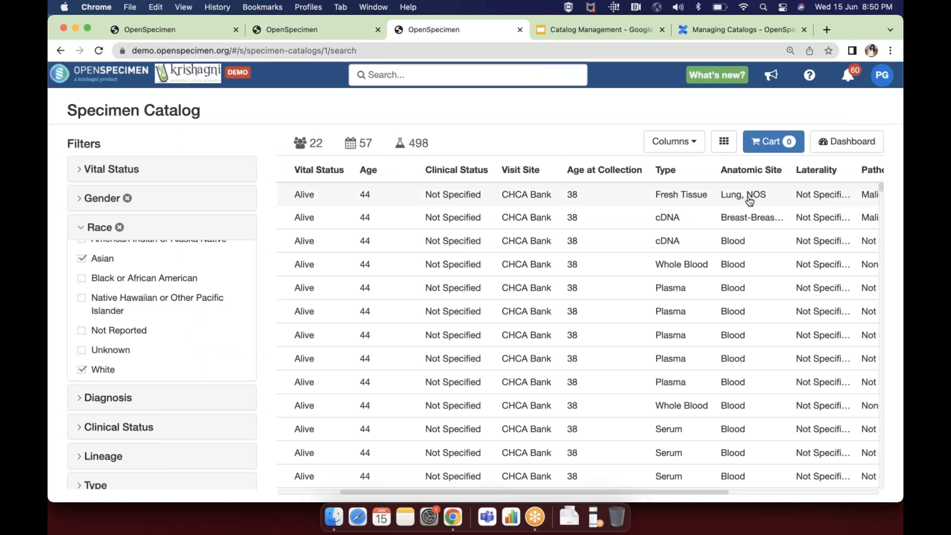
{"action": "scroll", "coordinate": [543, 308], "scroll_direction": "left", "scroll_amount": 4}
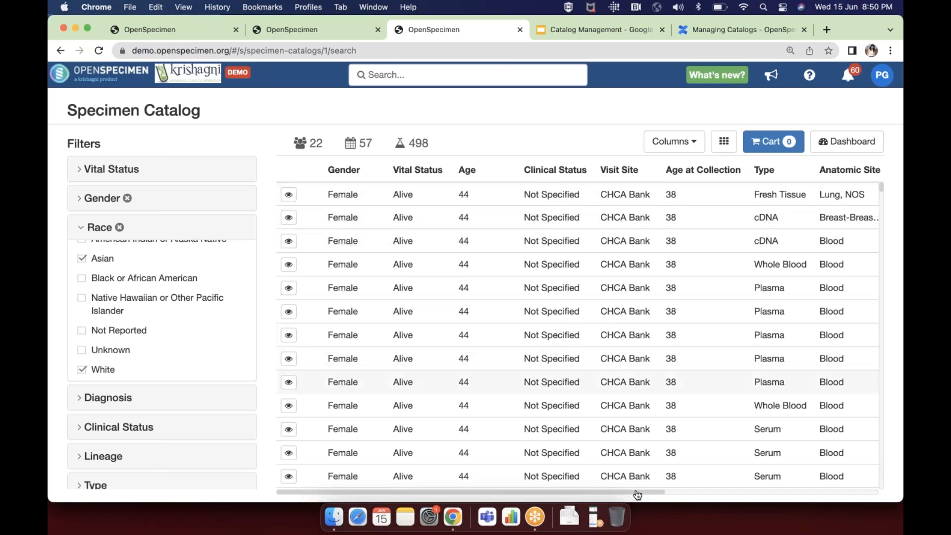
{"action": "scroll", "coordinate": [713, 495], "scroll_direction": "right", "scroll_amount": 1}
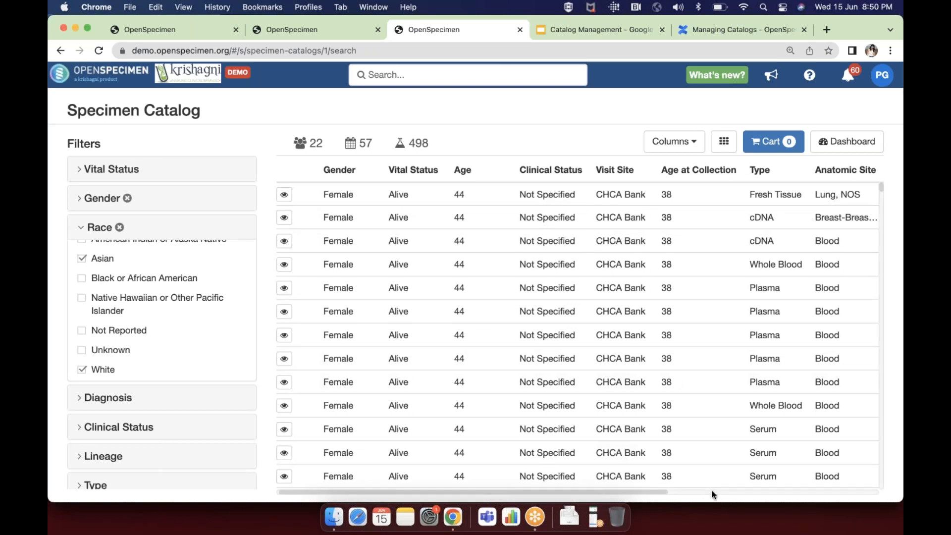
{"action": "scroll", "coordinate": [713, 495], "scroll_direction": "right", "scroll_amount": 10}
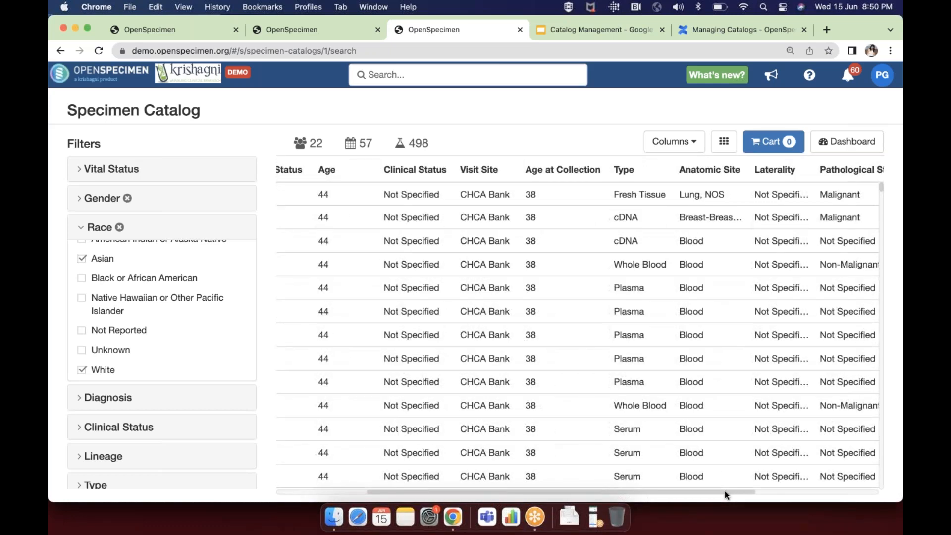
Step: Return to the query's column settings, check the field labels and expand the Specimen group in the field selection
{"action": "left_click", "coordinate": [220, 33]}
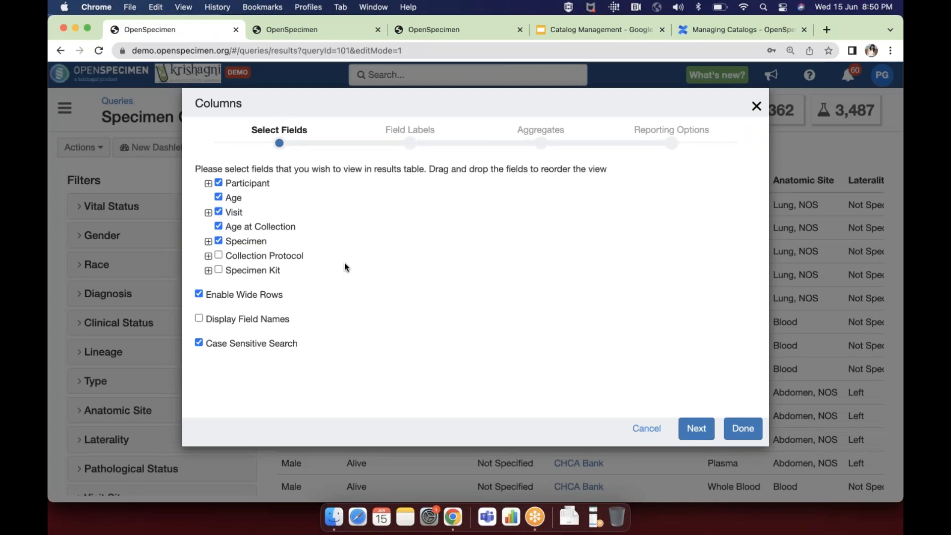
{"action": "left_click", "coordinate": [695, 429]}
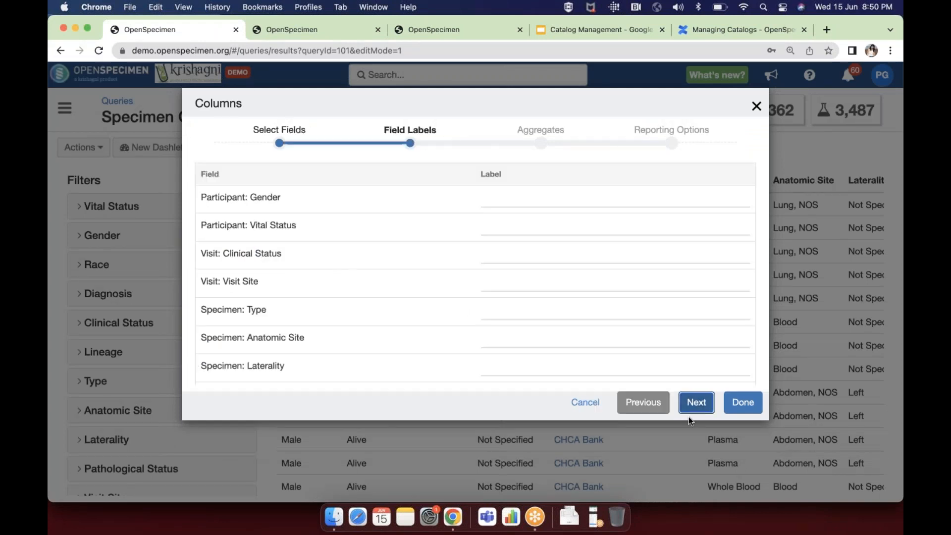
{"action": "left_click", "coordinate": [642, 402]}
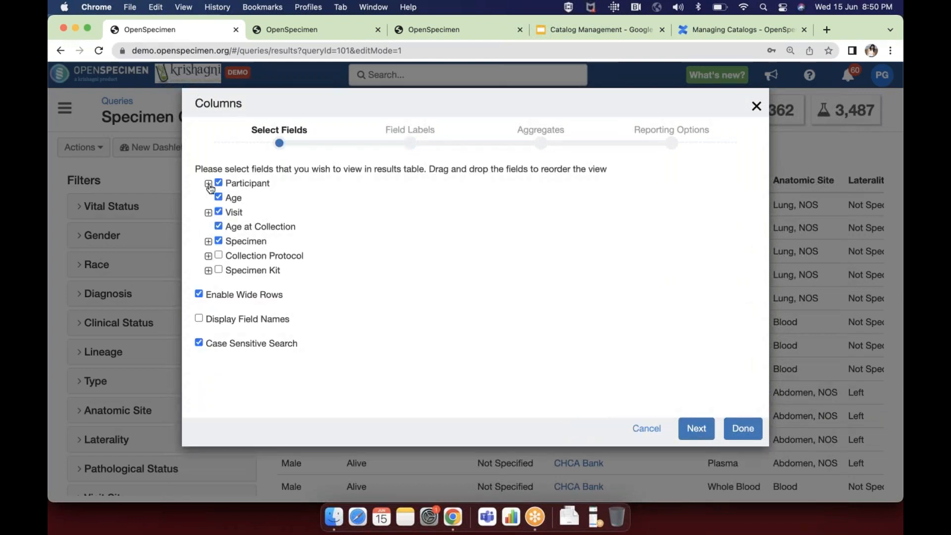
{"action": "left_click", "coordinate": [209, 241]}
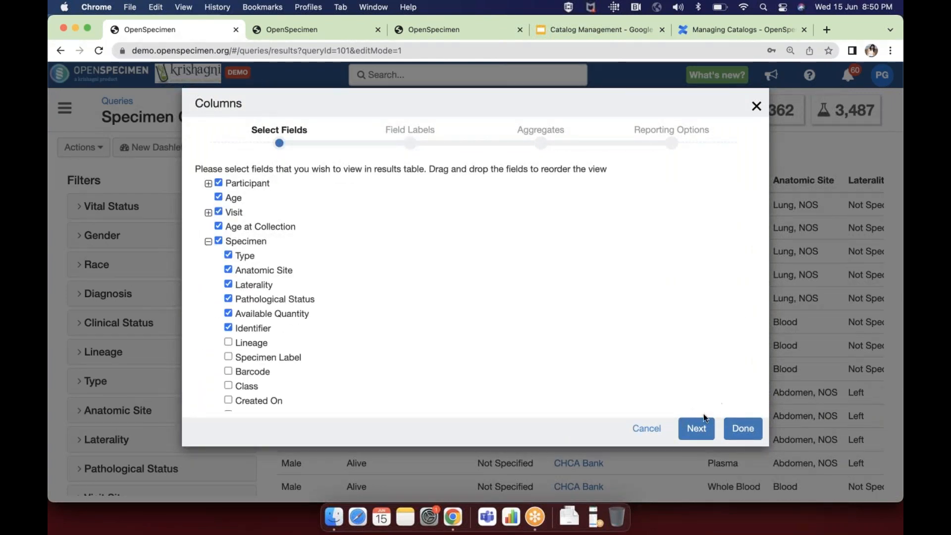
Step: Add the Count aggregate function to the Specimen Identifier field in the query's column settings
{"action": "left_click", "coordinate": [697, 426]}
{"action": "left_click", "coordinate": [696, 402]}
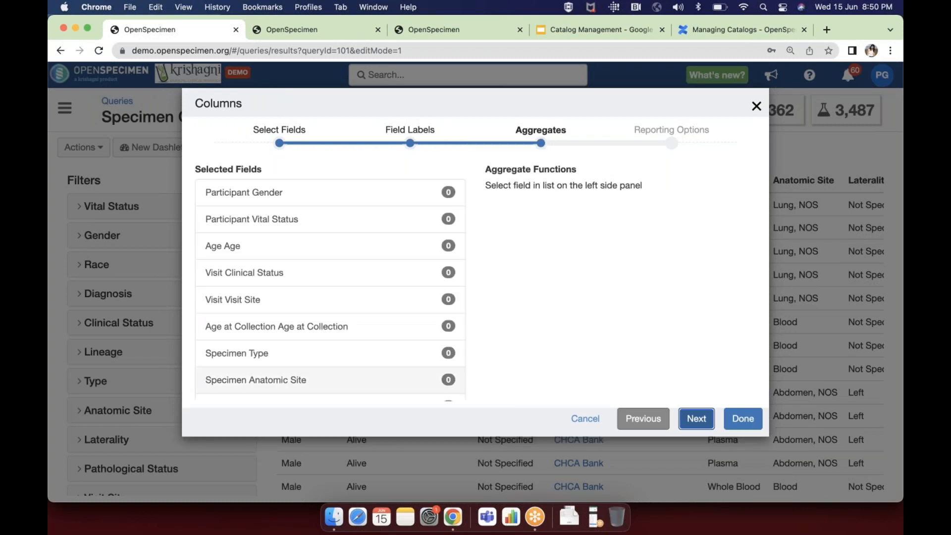
{"action": "scroll", "coordinate": [327, 346], "scroll_direction": "down", "scroll_amount": 3}
{"action": "left_click", "coordinate": [365, 386]}
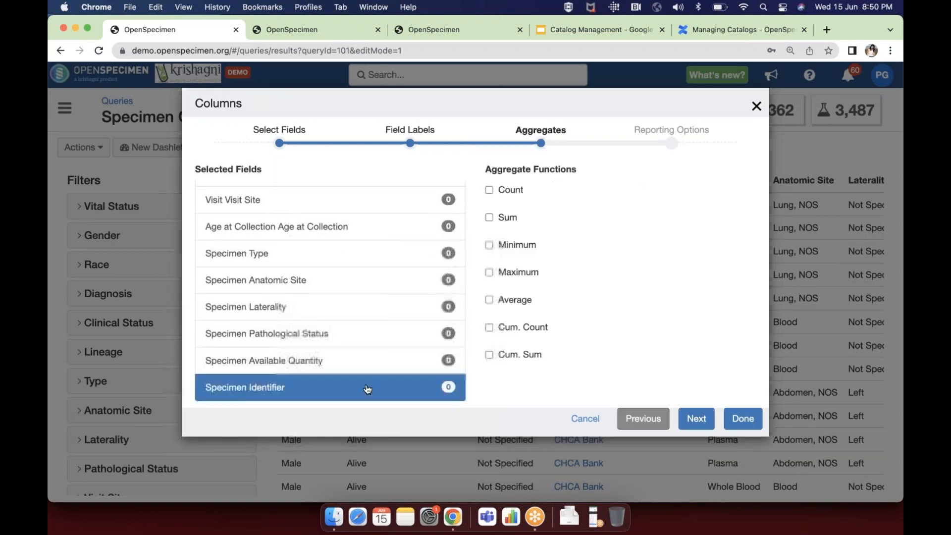
{"action": "left_click", "coordinate": [489, 192]}
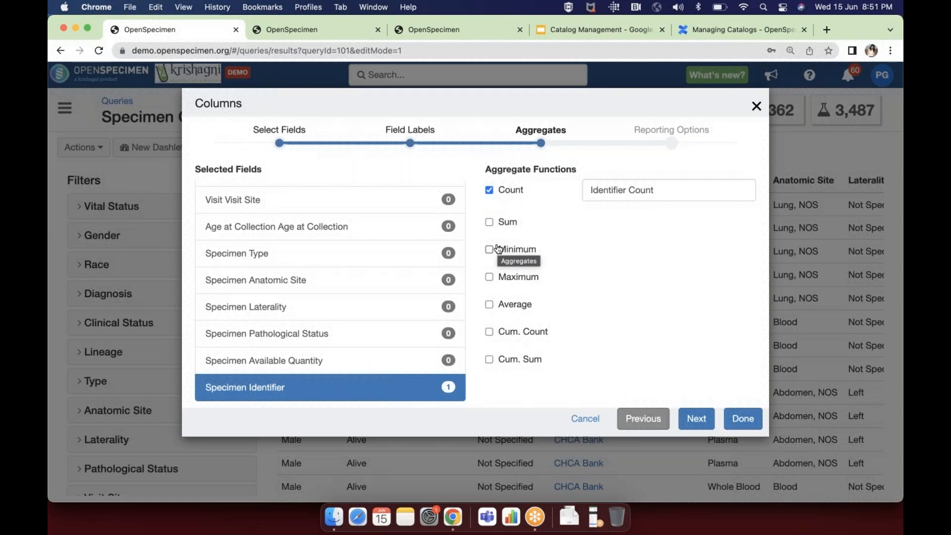
Step: Advance the Catalog Management presentation to the Request Managers slide, and highlight the Request Managers label in Specimen Catalog's overview
{"action": "left_click", "coordinate": [355, 33]}
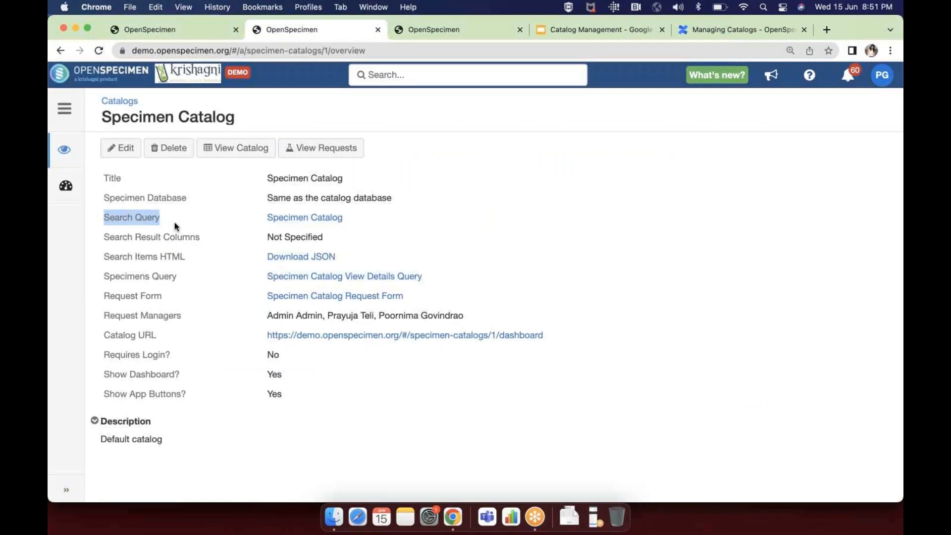
{"action": "left_click", "coordinate": [568, 28]}
{"action": "left_click", "coordinate": [472, 209]}
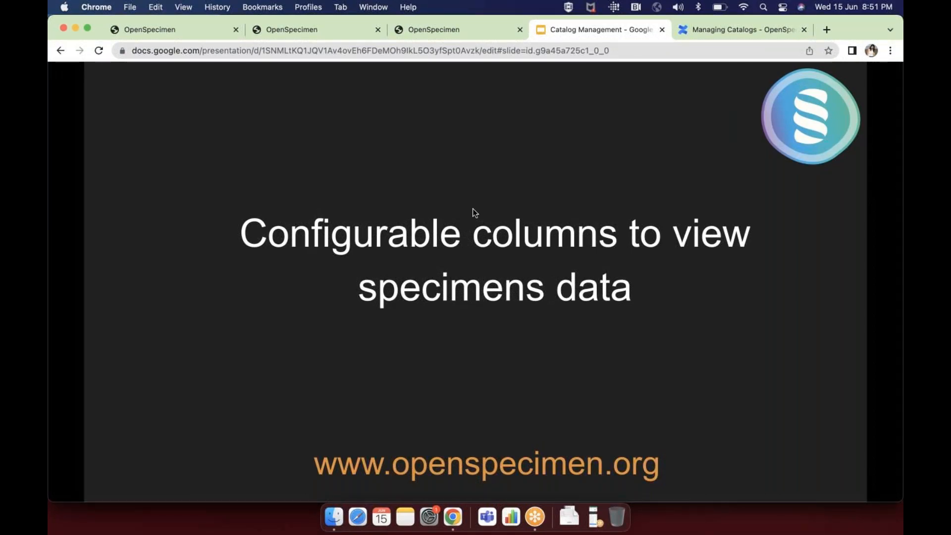
{"action": "key", "text": "Right"}
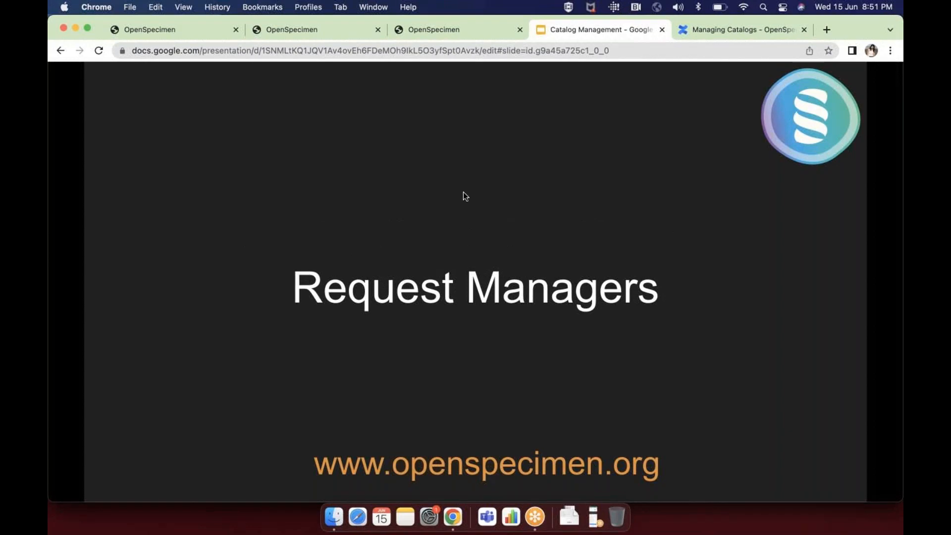
{"action": "left_click", "coordinate": [281, 29]}
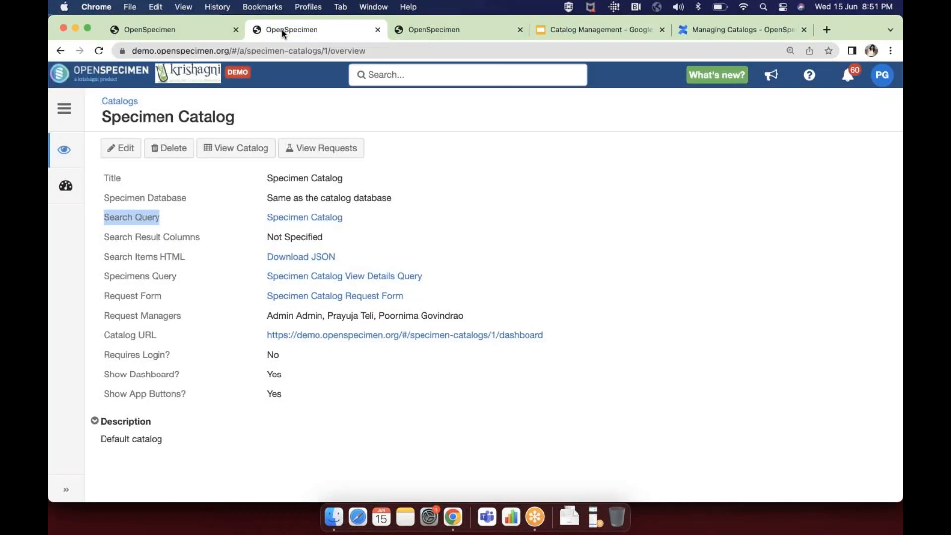
{"action": "left_click_drag", "start_coordinate": [105, 313], "coordinate": [180, 313]}
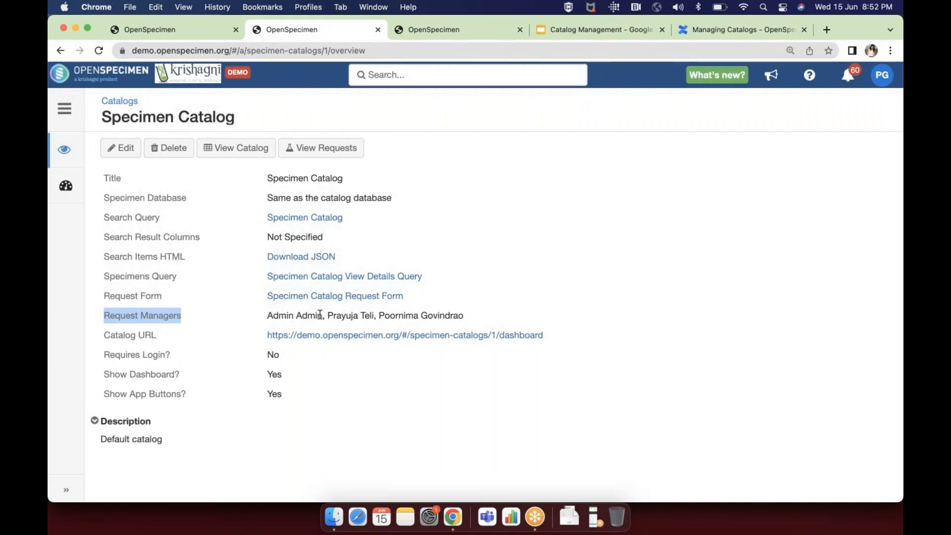
Step: Advance the presentation to the Card View vs List View slide and show the catalog's filtered specimens in the table view
{"action": "left_click", "coordinate": [581, 29]}
{"action": "left_click", "coordinate": [539, 235]}
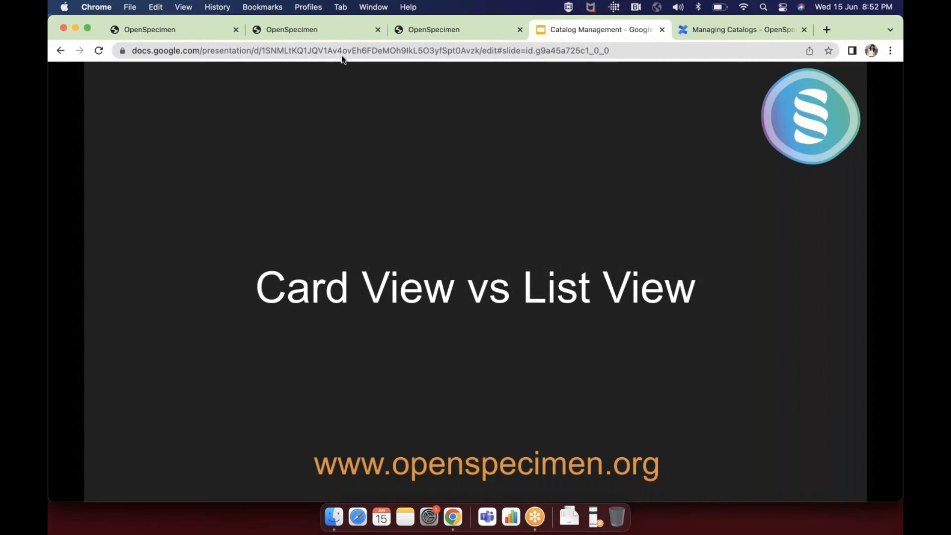
{"action": "left_click", "coordinate": [322, 28]}
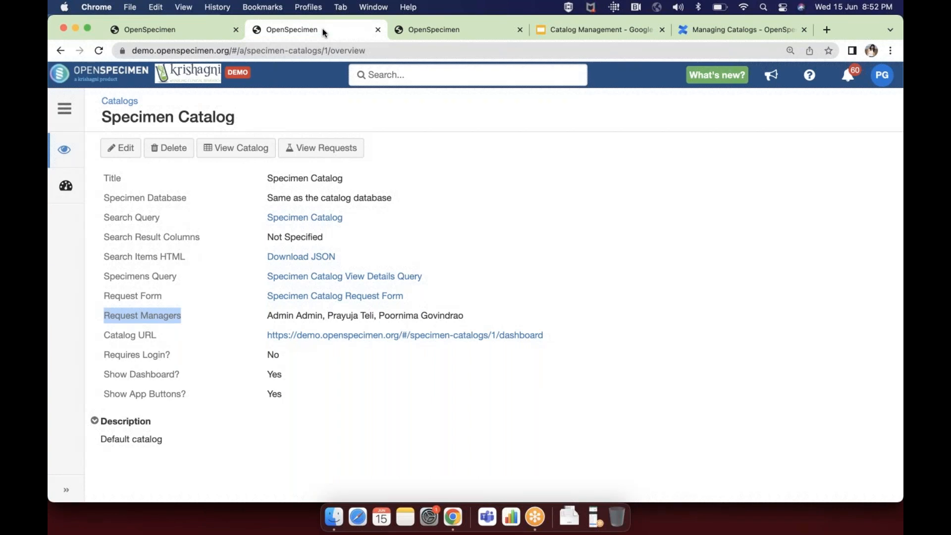
{"action": "left_click", "coordinate": [422, 29]}
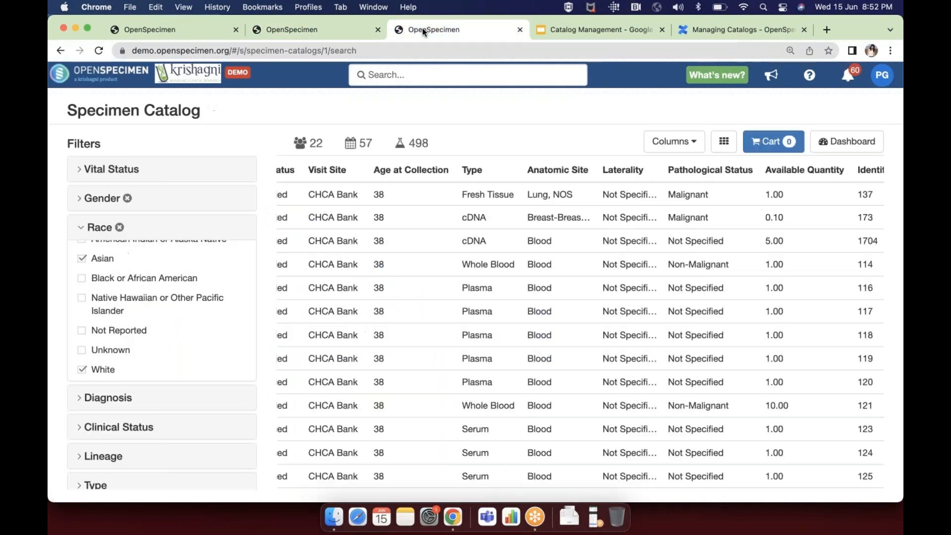
{"action": "scroll", "coordinate": [468, 312], "scroll_direction": "left", "scroll_amount": 5}
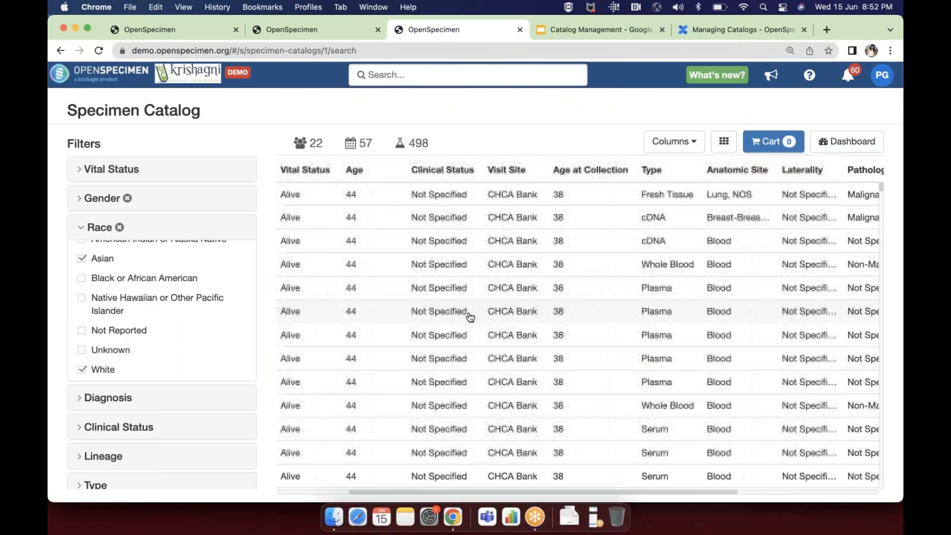
{"action": "scroll", "coordinate": [469, 316], "scroll_direction": "left", "scroll_amount": 2}
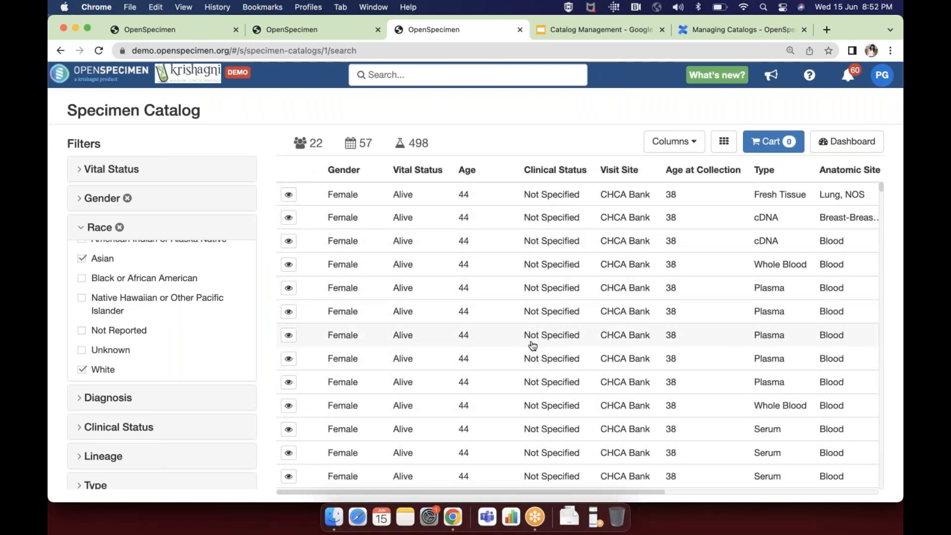
Step: Switch the filtered specimens to the card view, then open and close the details of the Fresh Tissue specimen
{"action": "left_click", "coordinate": [724, 142]}
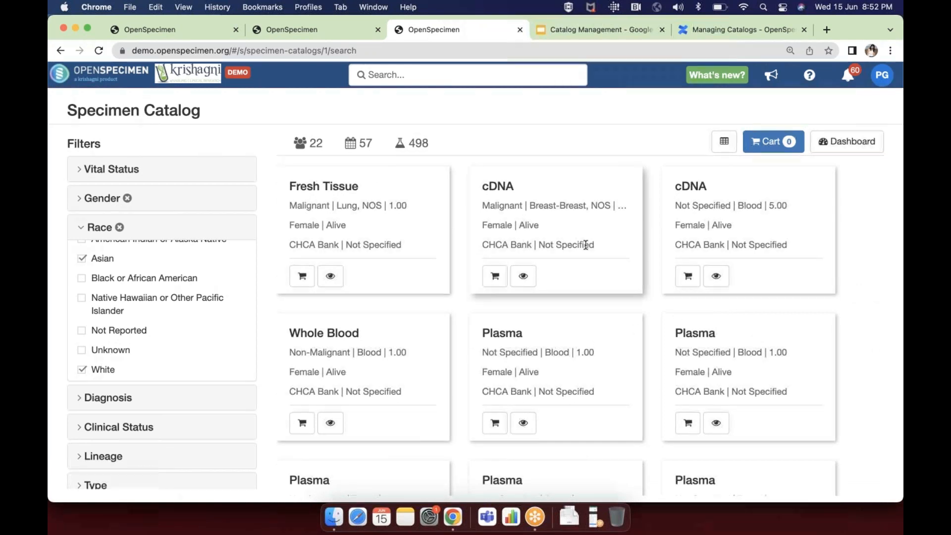
{"action": "scroll", "coordinate": [585, 244], "scroll_direction": "down", "scroll_amount": 2}
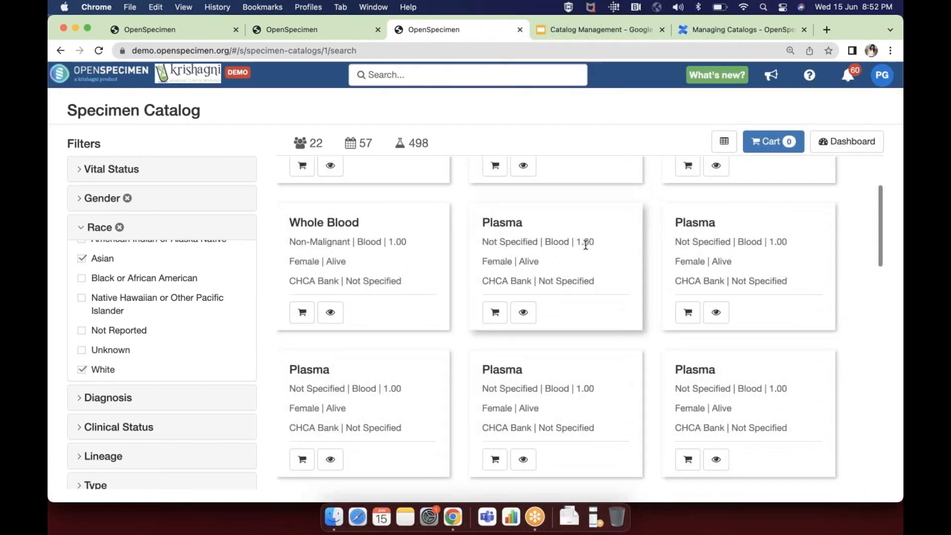
{"action": "scroll", "coordinate": [586, 245], "scroll_direction": "up", "scroll_amount": 2}
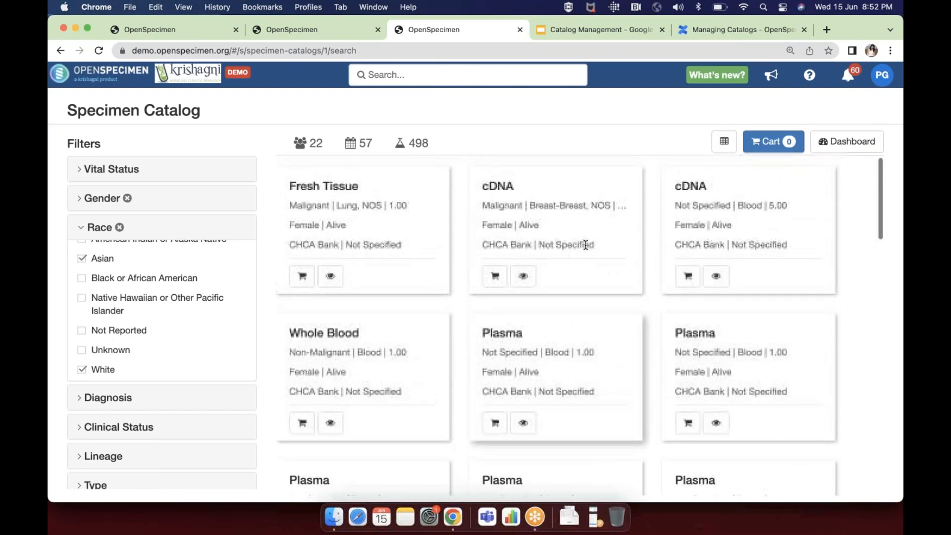
{"action": "left_click", "coordinate": [331, 276]}
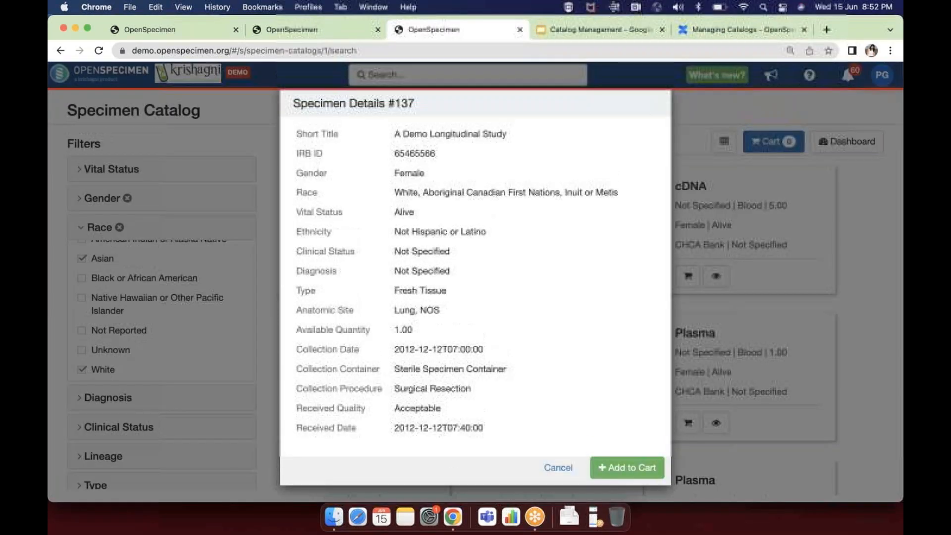
{"action": "left_click", "coordinate": [559, 469]}
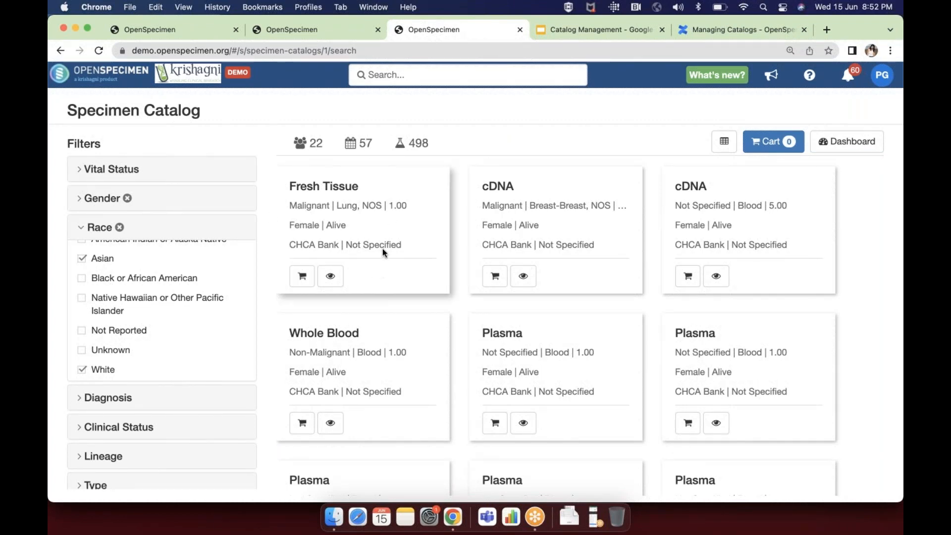
Step: Highlight the Search Items HTML label in Specimen Catalog's overview and return to the specimen cards on the catalog's search page
{"action": "left_click", "coordinate": [297, 32]}
{"action": "left_click_drag", "start_coordinate": [101, 257], "coordinate": [194, 259]}
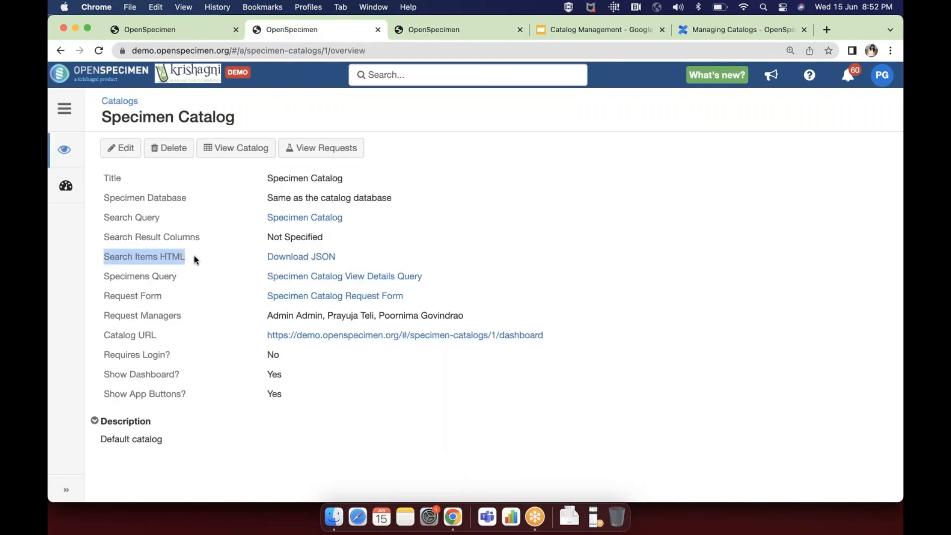
{"action": "left_click", "coordinate": [196, 260]}
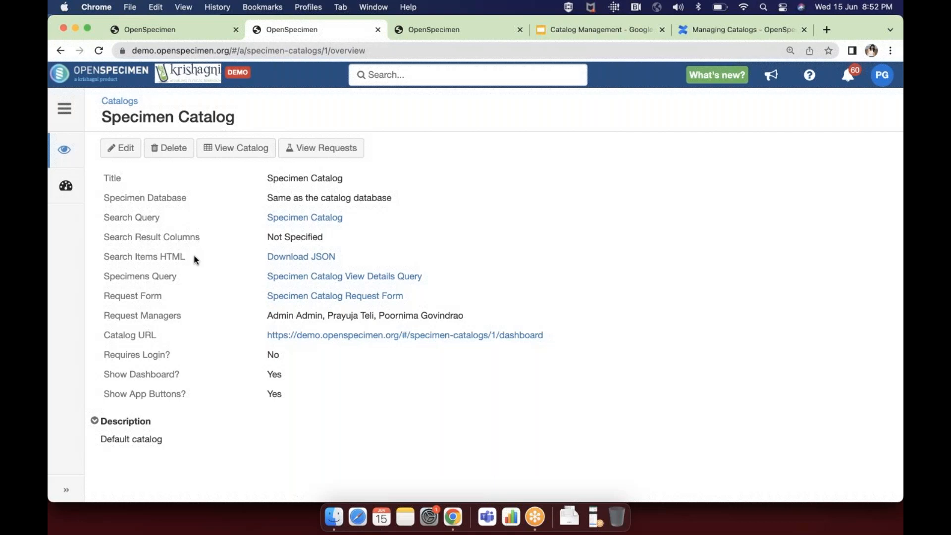
{"action": "left_click_drag", "start_coordinate": [103, 258], "coordinate": [205, 253]}
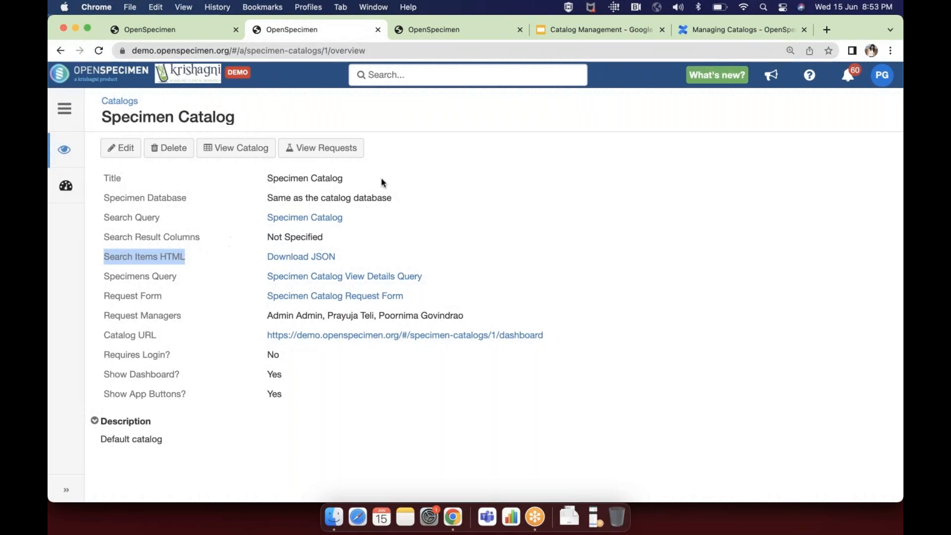
{"action": "left_click", "coordinate": [468, 30]}
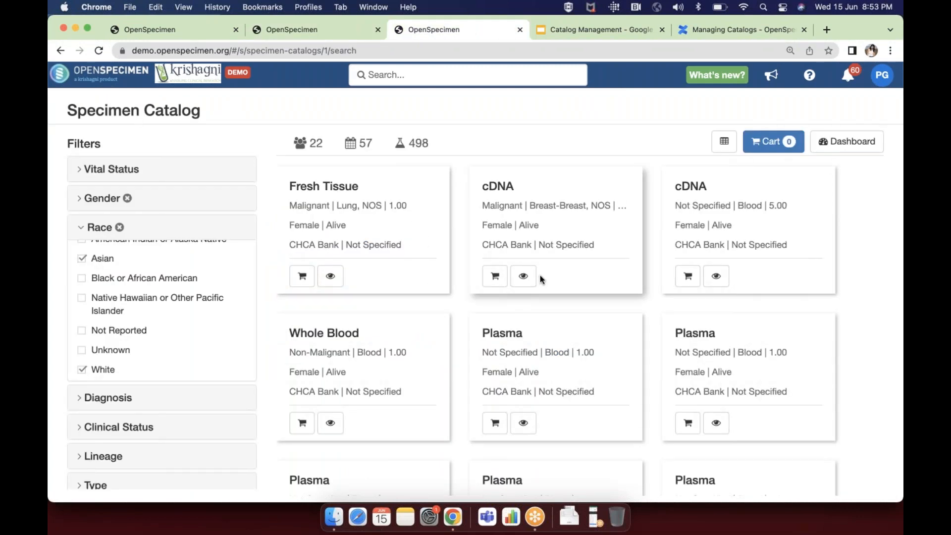
Step: Switch the filtered specimens to the table view and advance the presentation to the Public Catalog (Without Login) slide
{"action": "left_click", "coordinate": [724, 141]}
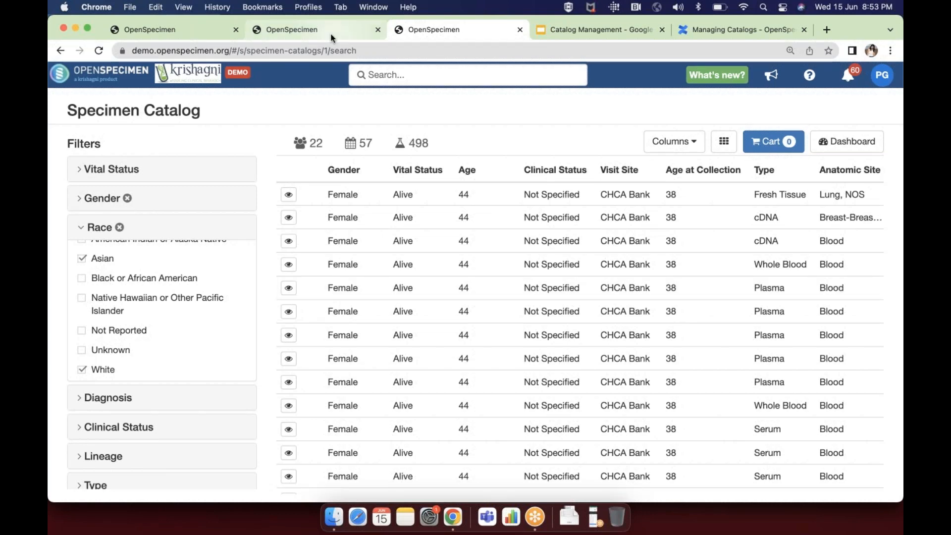
{"action": "left_click", "coordinate": [538, 33]}
{"action": "key", "text": "Right"}
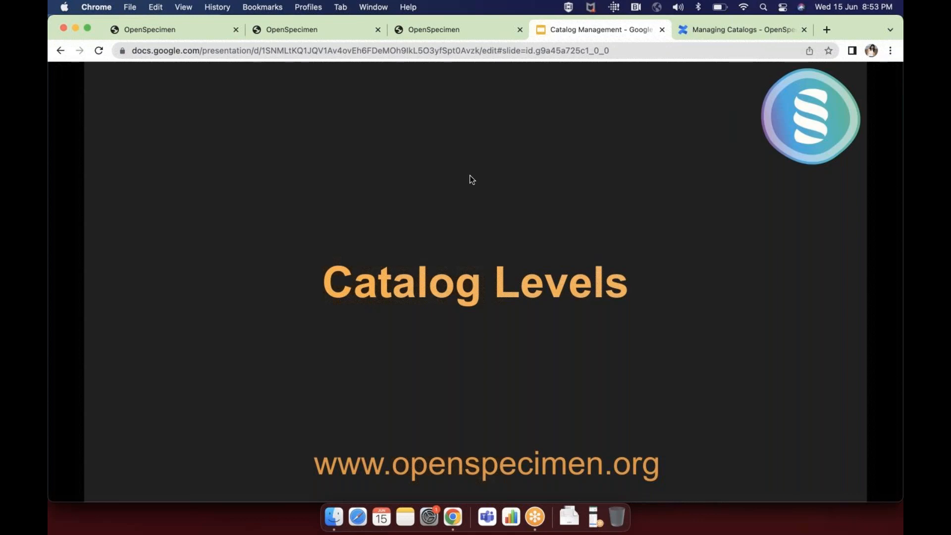
{"action": "key", "text": "Right"}
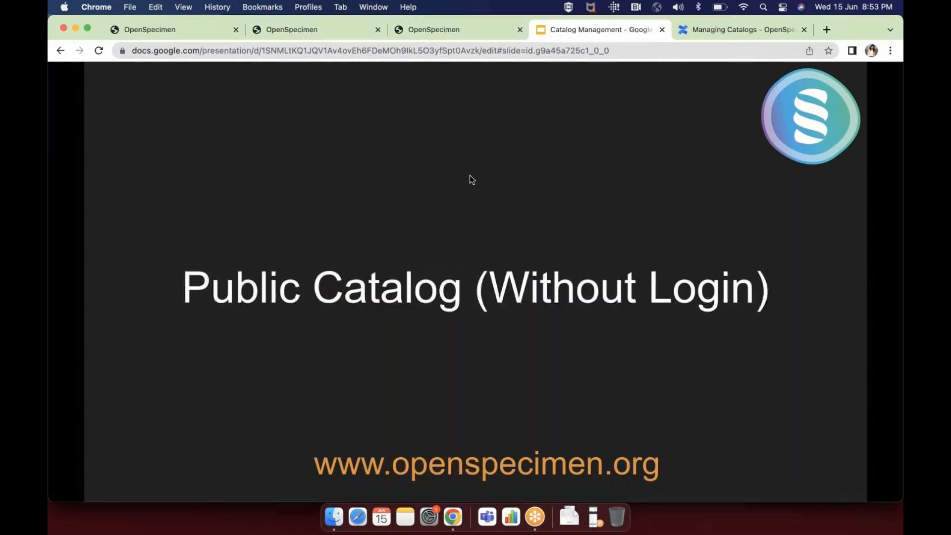
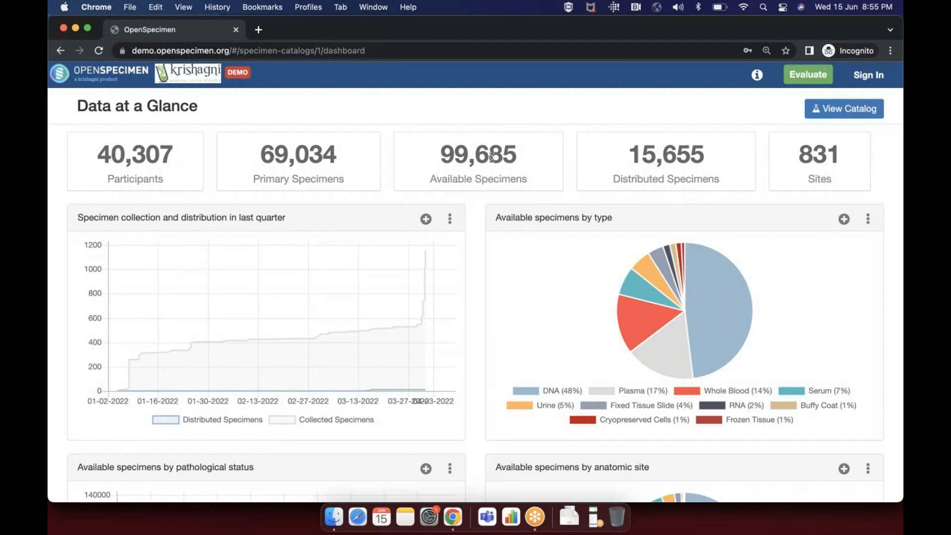
Step: View the public catalog's search page from its dashboard in the incognito window, and advance the presentation to the Hide App Buttons slide
{"action": "left_click", "coordinate": [850, 110]}
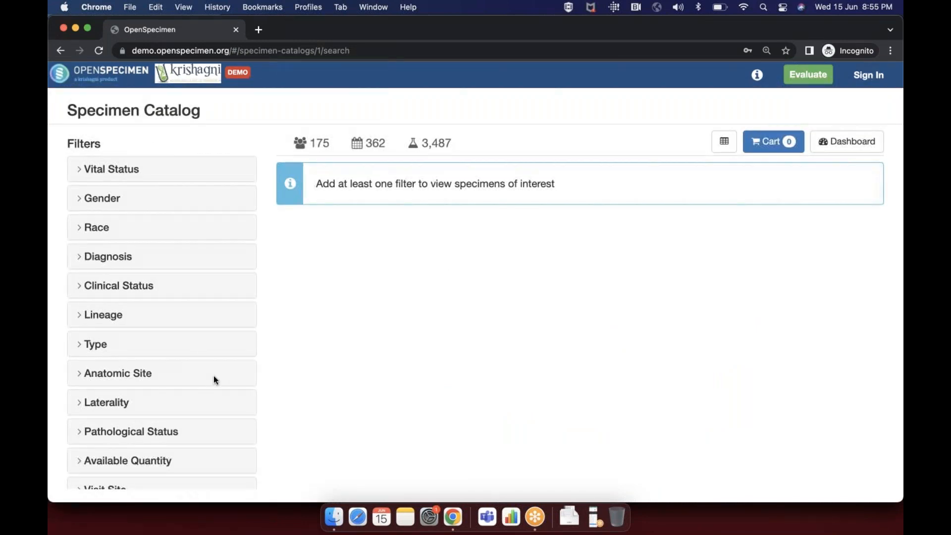
{"action": "key", "text": "super+grave"}
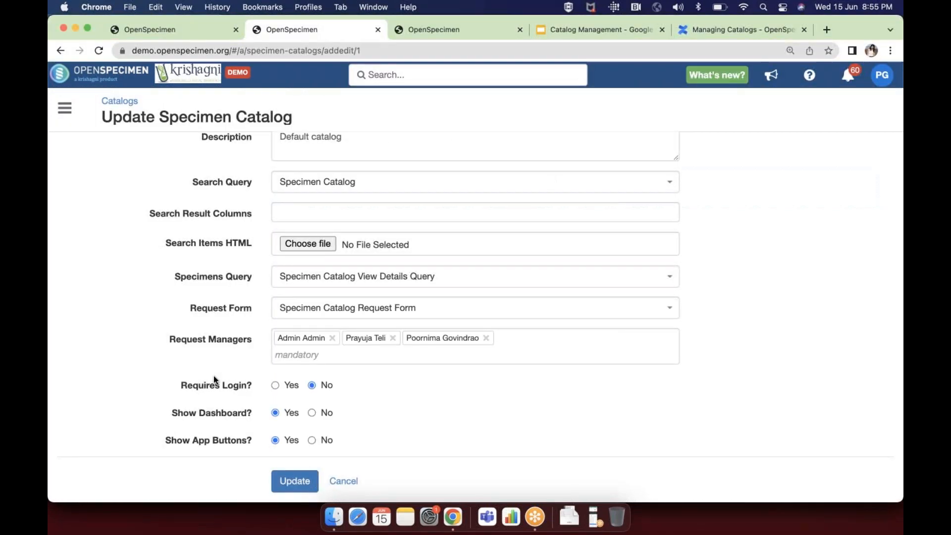
{"action": "left_click", "coordinate": [578, 31]}
{"action": "left_click", "coordinate": [472, 288]}
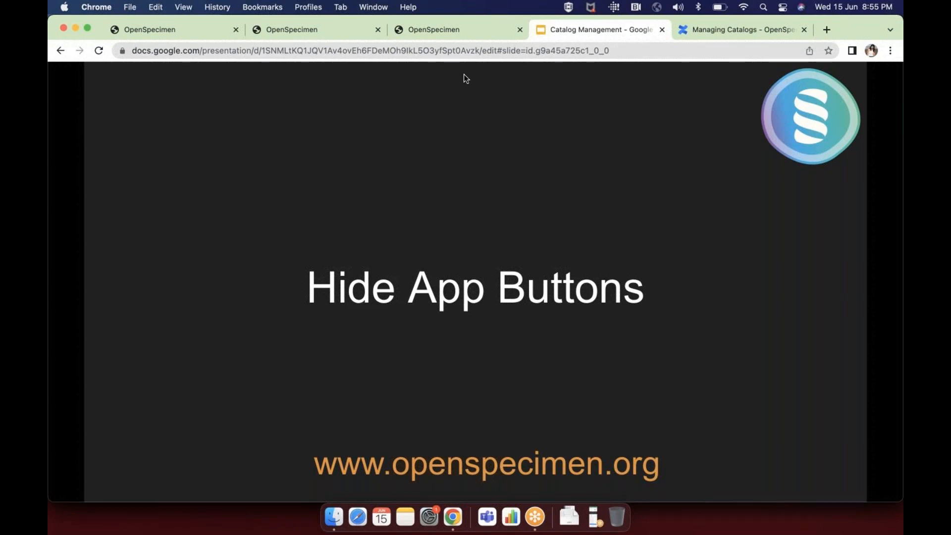
Step: Compare the signed-in Specimen Catalog search page with the public one, and close the incognito window
{"action": "left_click", "coordinate": [456, 29]}
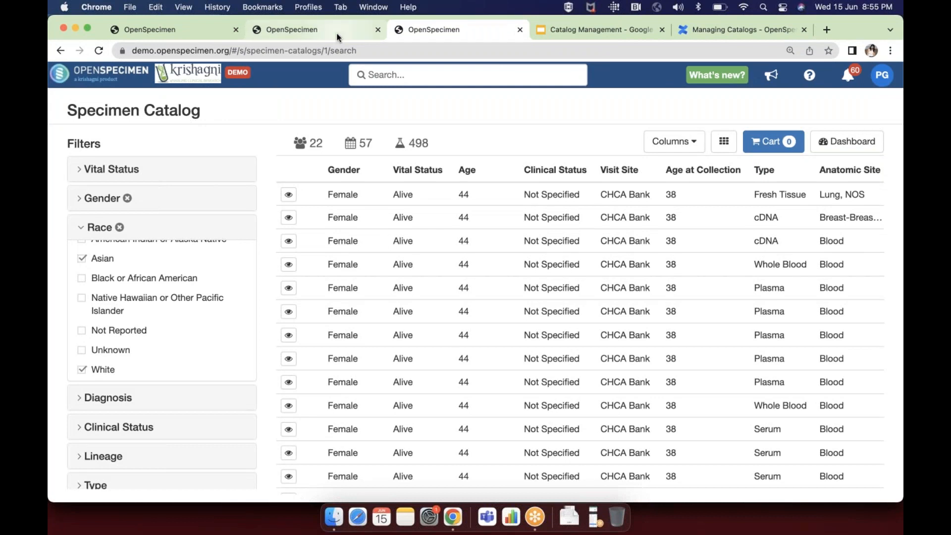
{"action": "key", "text": "super+grave"}
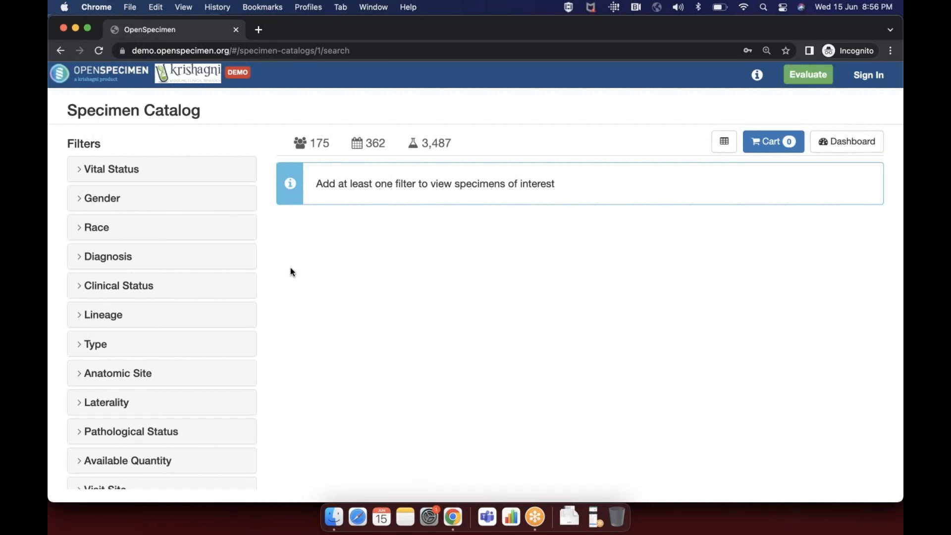
{"action": "left_click", "coordinate": [63, 28]}
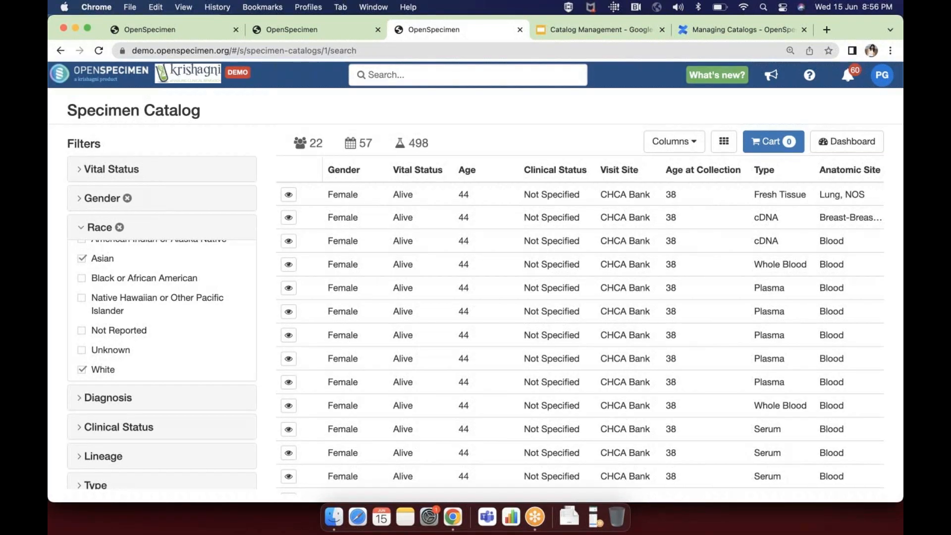
Step: Highlight the Show App Buttons? label in Specimen Catalog's edit form and advance the presentation to the Private Catalog (With Login) slide
{"action": "left_click", "coordinate": [291, 30]}
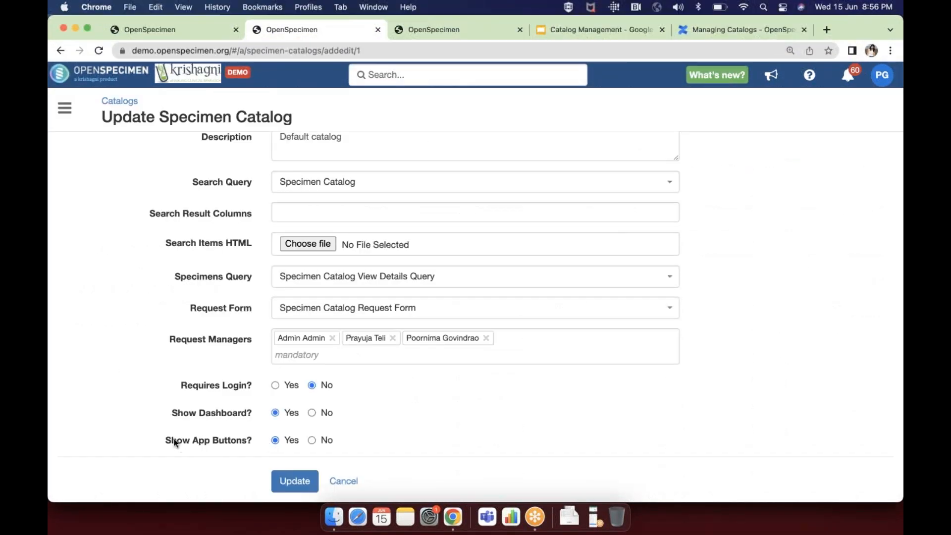
{"action": "left_click_drag", "start_coordinate": [165, 441], "coordinate": [258, 439]}
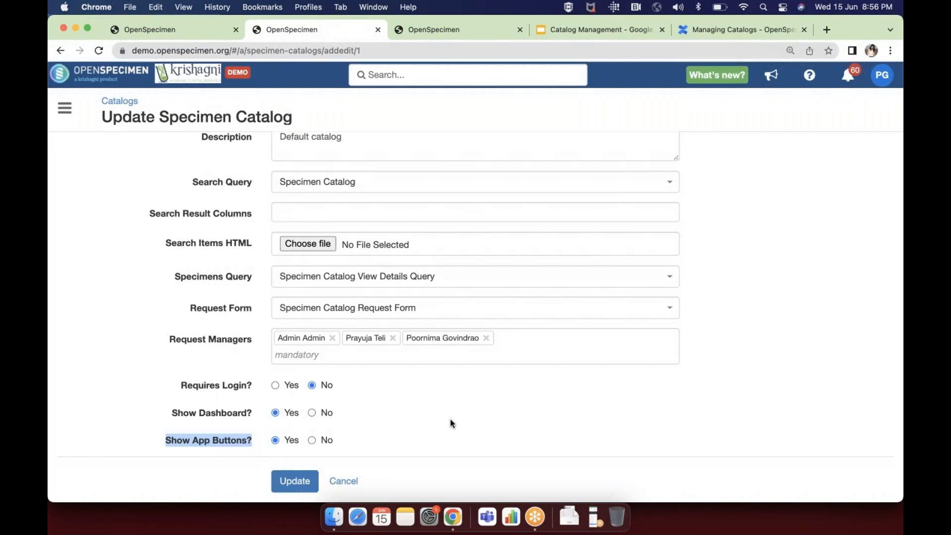
{"action": "left_click", "coordinate": [587, 32]}
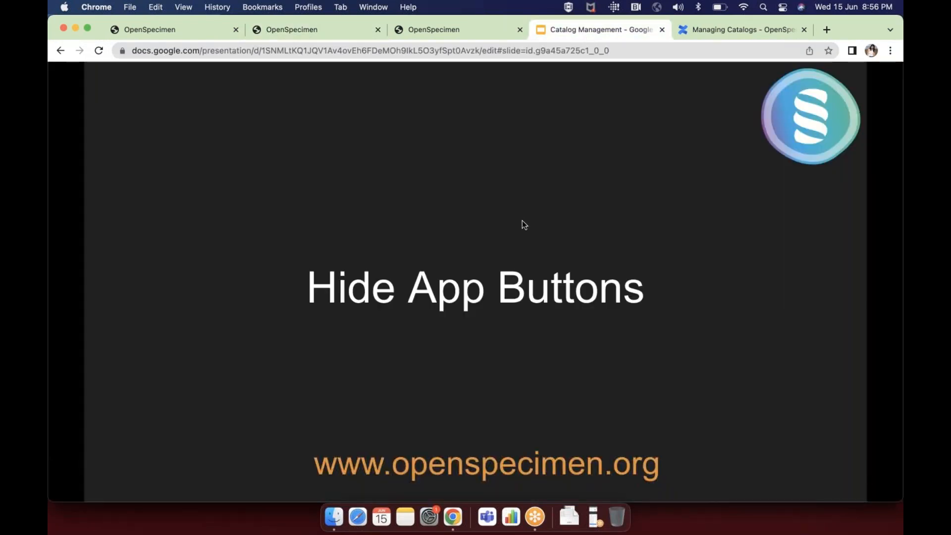
{"action": "key", "text": "Right"}
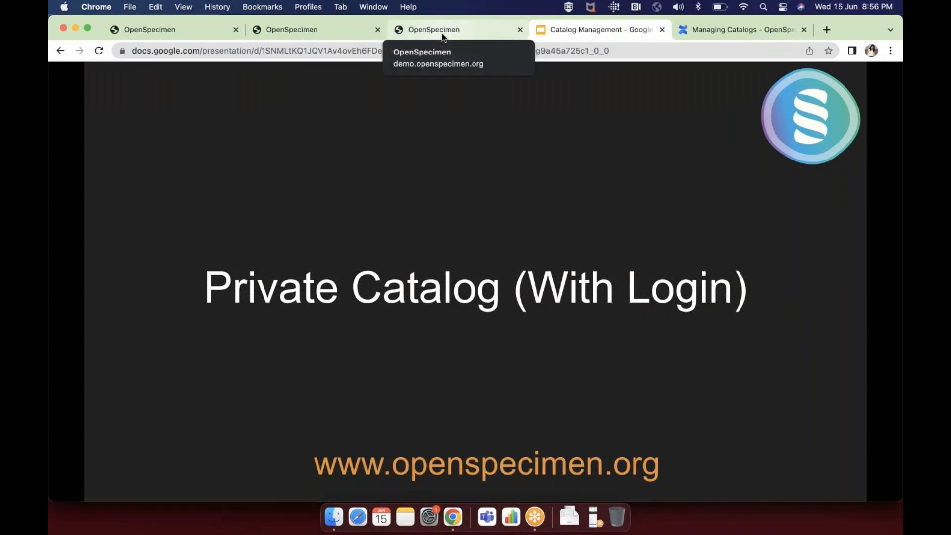
Step: Highlight the Requires Login? label in Specimen Catalog's edit form and leave the form without saving
{"action": "left_click", "coordinate": [340, 29]}
{"action": "left_click_drag", "start_coordinate": [184, 386], "coordinate": [259, 393]}
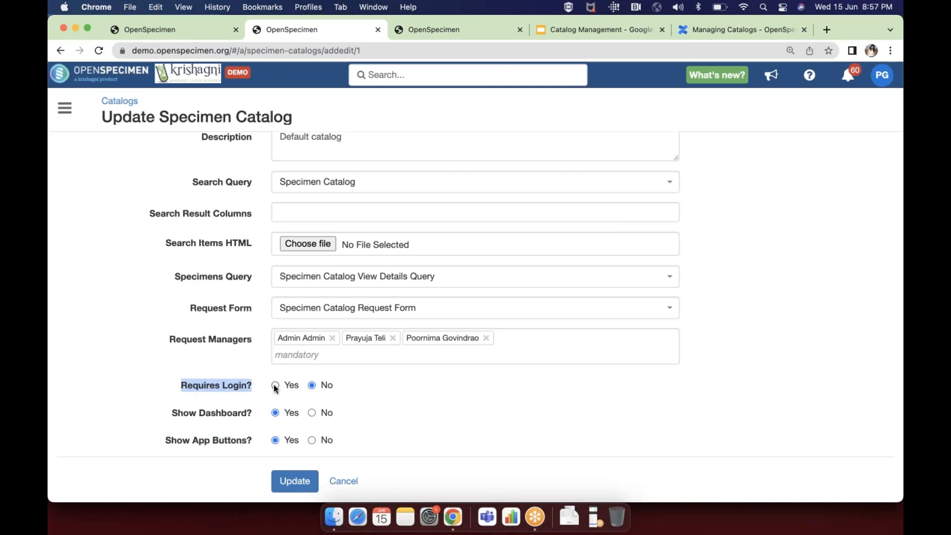
{"action": "left_click", "coordinate": [338, 483]}
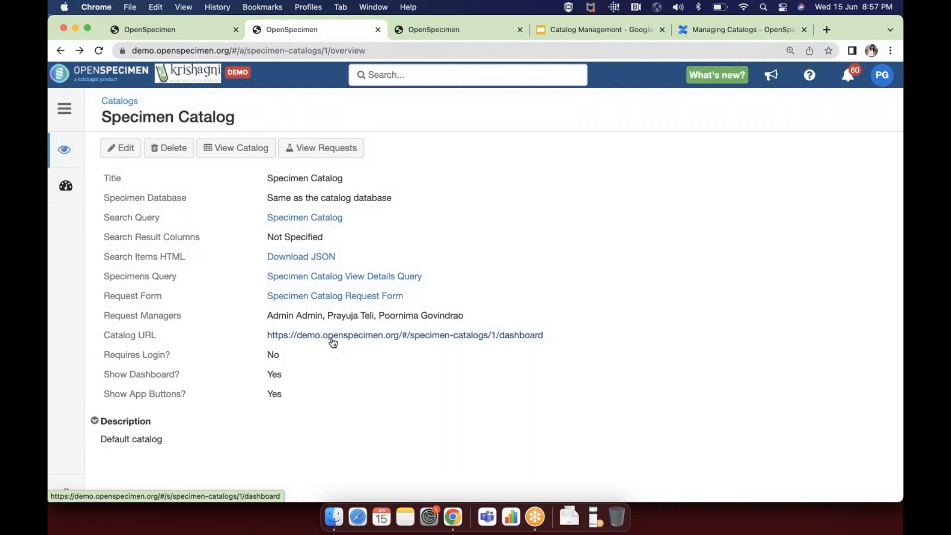
Step: Go to the Roles list and open the Administrator role to show its catalog permissions
{"action": "left_click", "coordinate": [64, 108]}
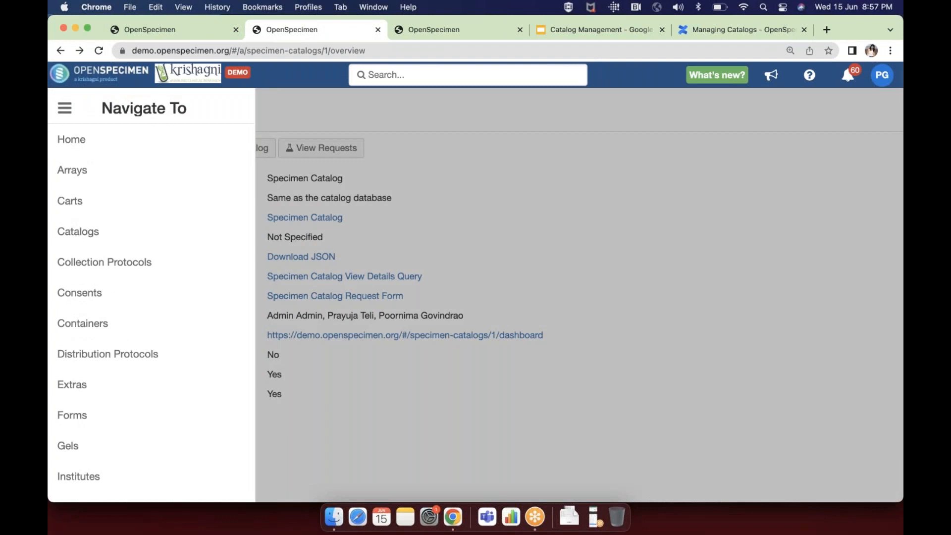
{"action": "scroll", "coordinate": [72, 398], "scroll_direction": "down", "scroll_amount": 5}
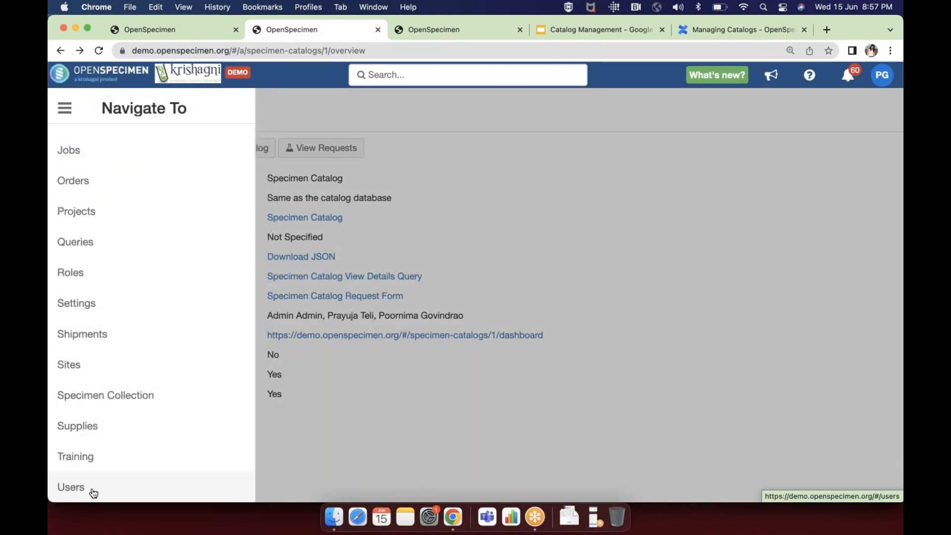
{"action": "left_click", "coordinate": [100, 283]}
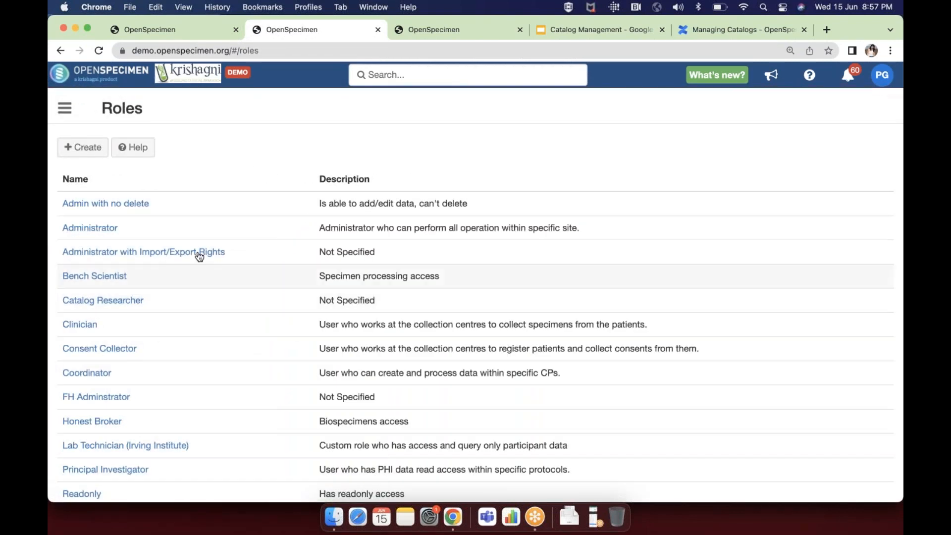
{"action": "left_click", "coordinate": [347, 229]}
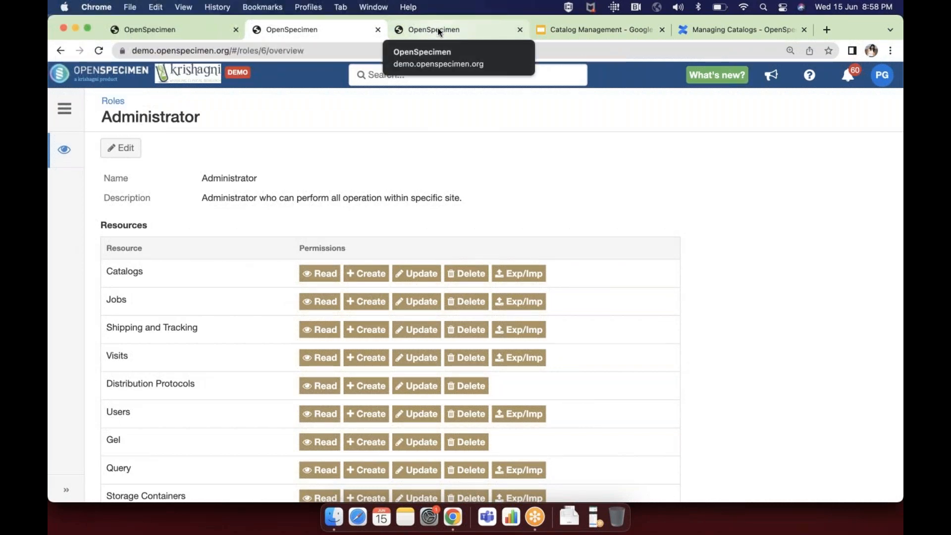
Step: Go from the Administrator role to the Collection Protocols list
{"action": "left_click", "coordinate": [65, 109]}
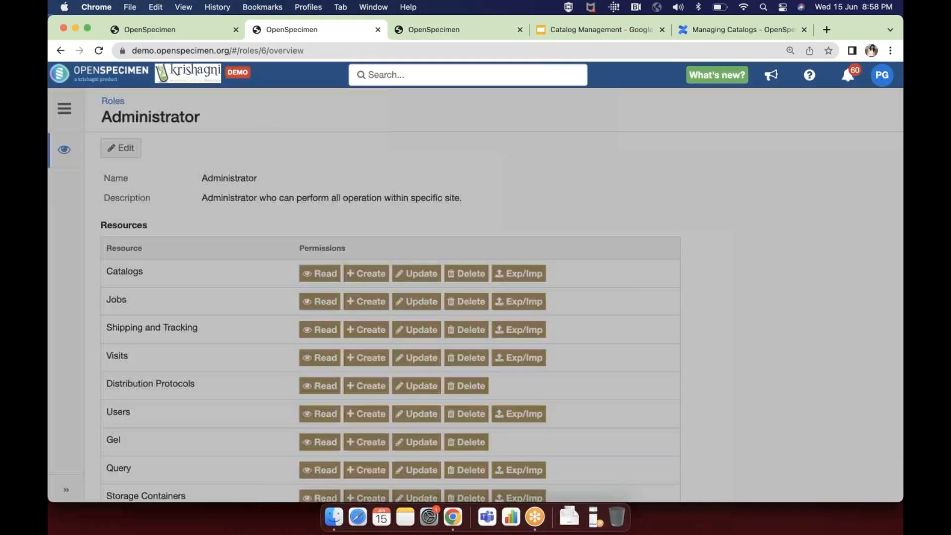
{"action": "scroll", "coordinate": [76, 151], "scroll_direction": "up", "scroll_amount": 10}
{"action": "scroll", "coordinate": [78, 155], "scroll_direction": "down", "scroll_amount": 10}
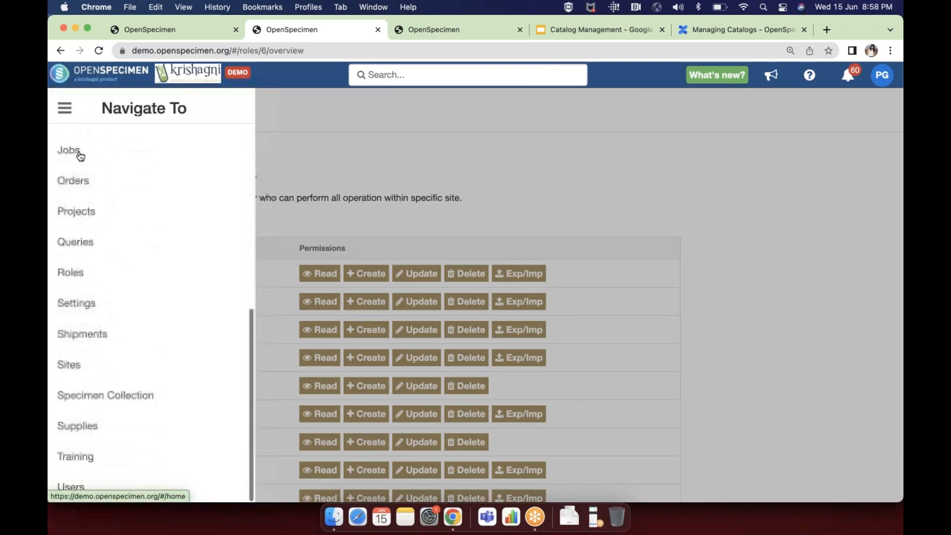
{"action": "scroll", "coordinate": [81, 156], "scroll_direction": "up", "scroll_amount": 3}
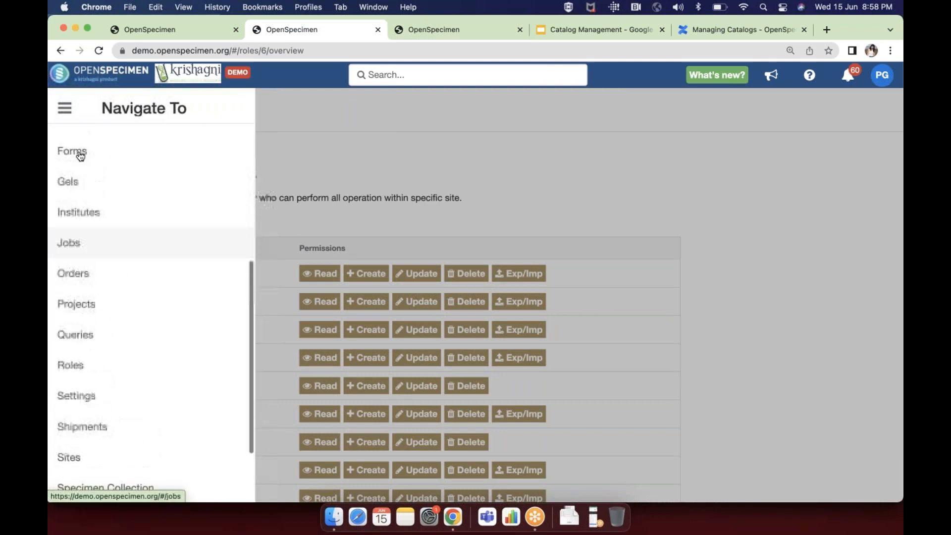
{"action": "scroll", "coordinate": [88, 153], "scroll_direction": "up", "scroll_amount": 3}
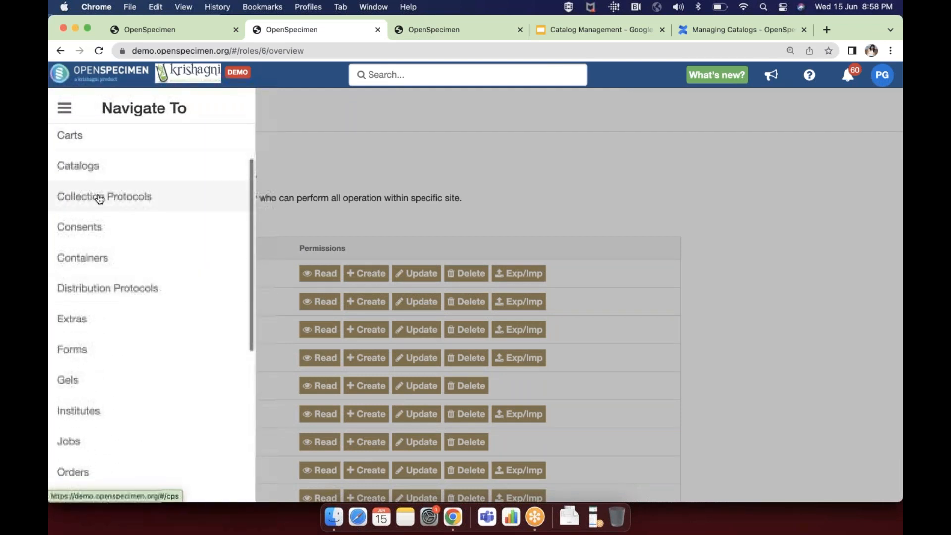
{"action": "left_click", "coordinate": [98, 198]}
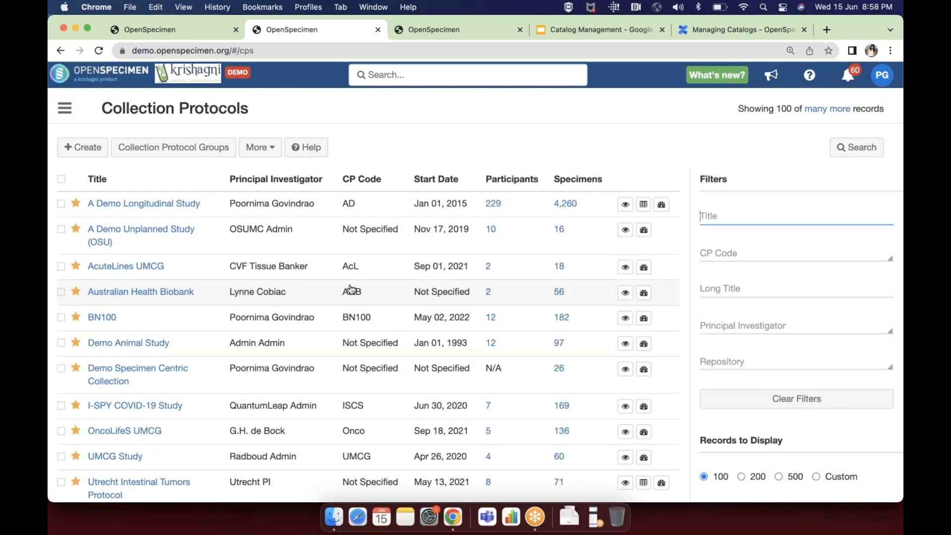
Step: Open the overview of the collection protocol A Demo Longitudinal Study and display its Catalog settings
{"action": "left_click", "coordinate": [625, 205]}
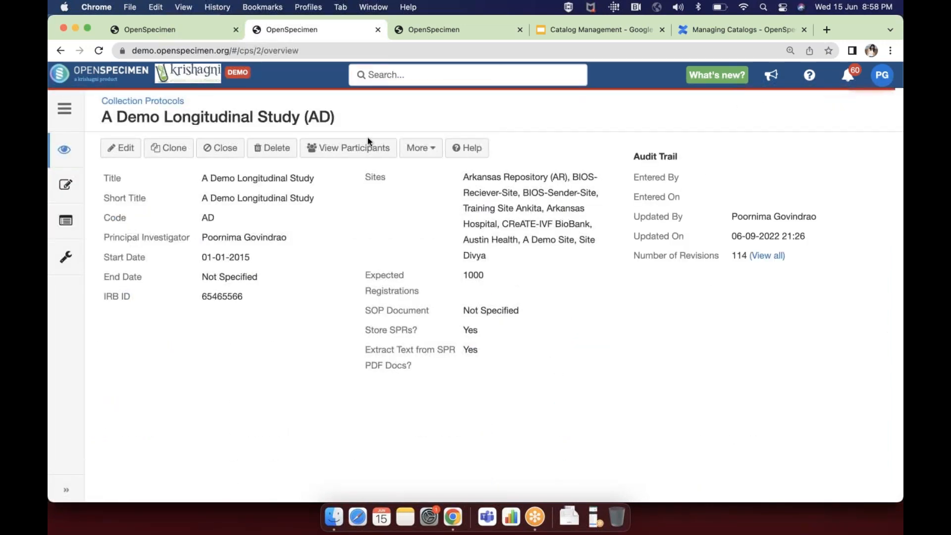
{"action": "left_click", "coordinate": [66, 257]}
{"action": "scroll", "coordinate": [147, 293], "scroll_direction": "down", "scroll_amount": 1}
{"action": "scroll", "coordinate": [145, 291], "scroll_direction": "down", "scroll_amount": 3}
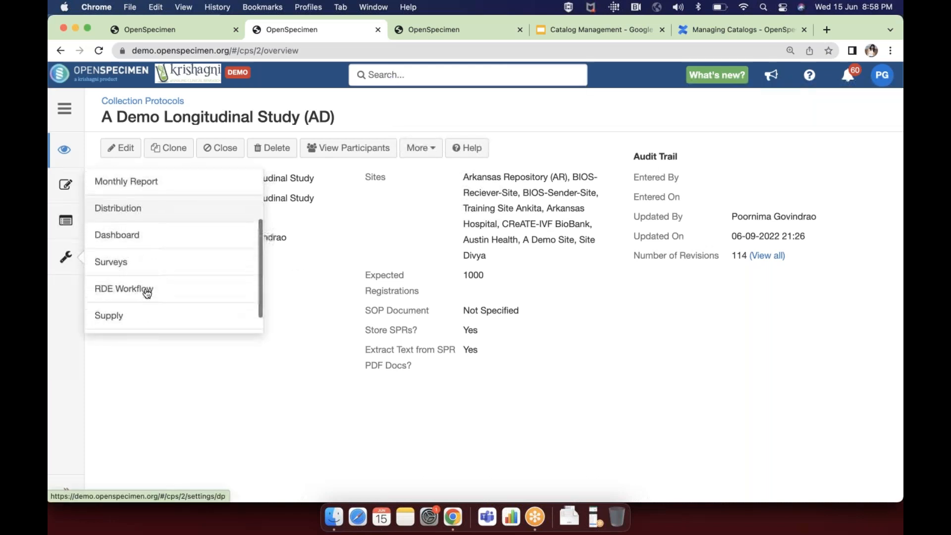
{"action": "left_click", "coordinate": [136, 325]}
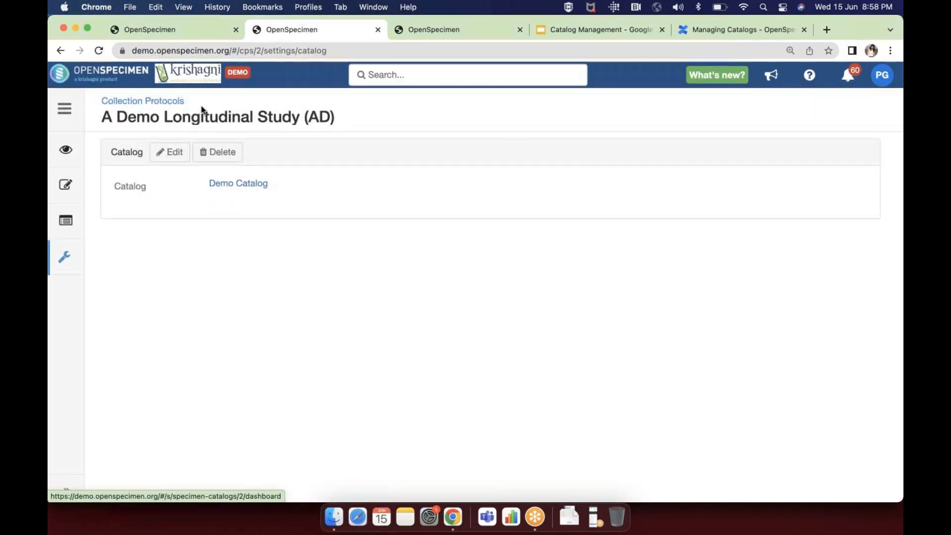
Step: Return to the Collection Protocols list and advance the presentation past CP-specific Catalog to the Managing Requests from Researchers slide
{"action": "left_click", "coordinate": [149, 101]}
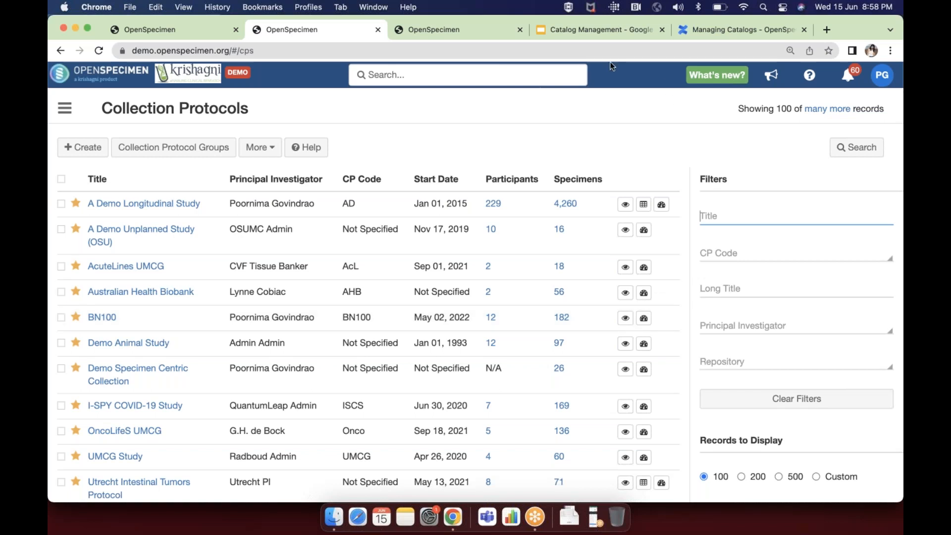
{"action": "left_click", "coordinate": [590, 31]}
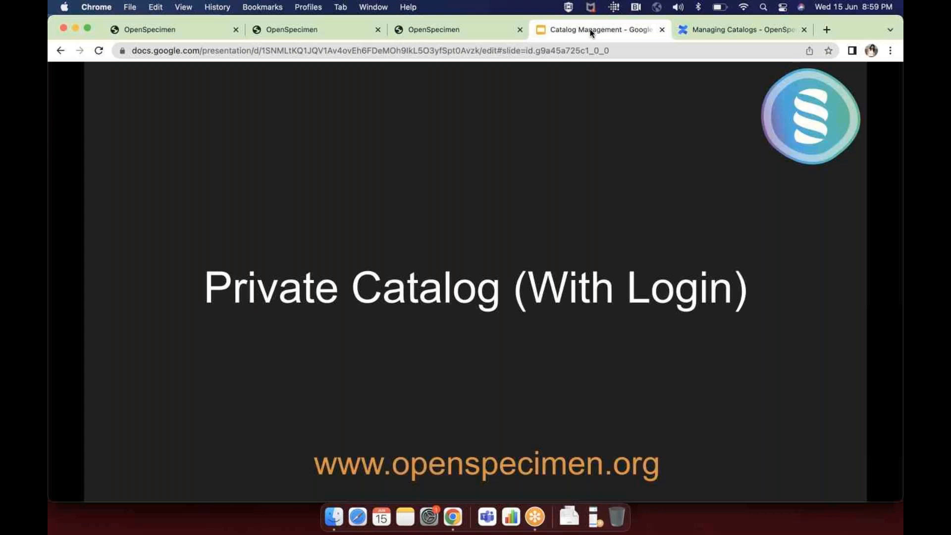
{"action": "left_click", "coordinate": [485, 219]}
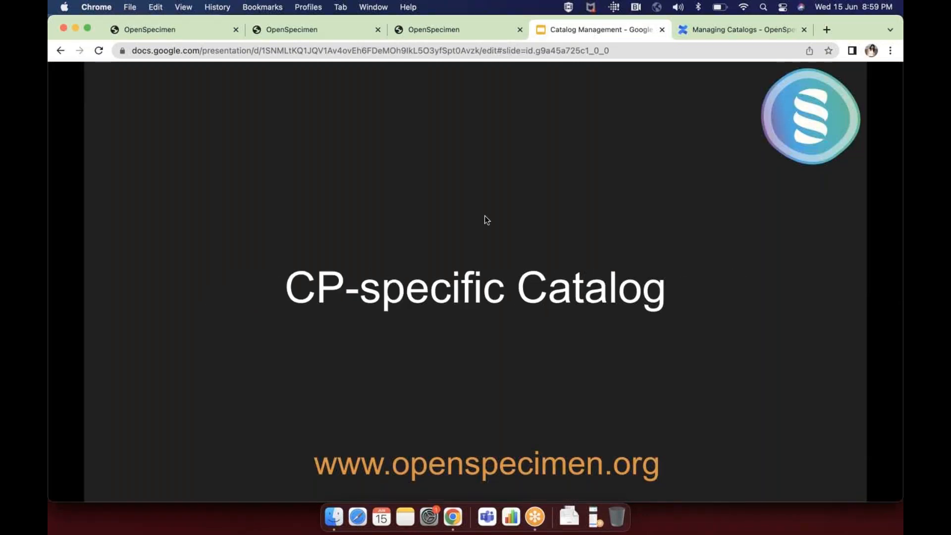
{"action": "left_click", "coordinate": [566, 322]}
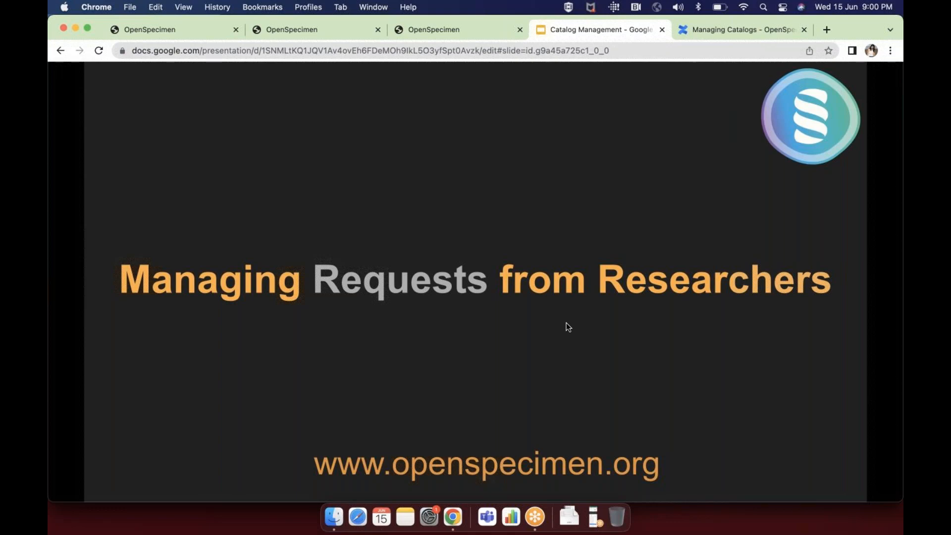
Step: Return to OpenSpecimen and open the Catalogs list
{"action": "left_click", "coordinate": [348, 29]}
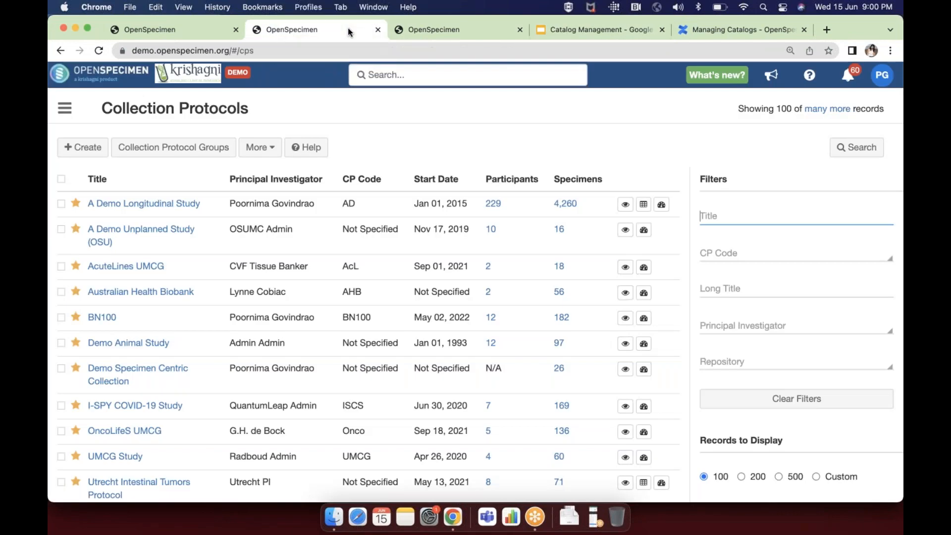
{"action": "left_click", "coordinate": [64, 108]}
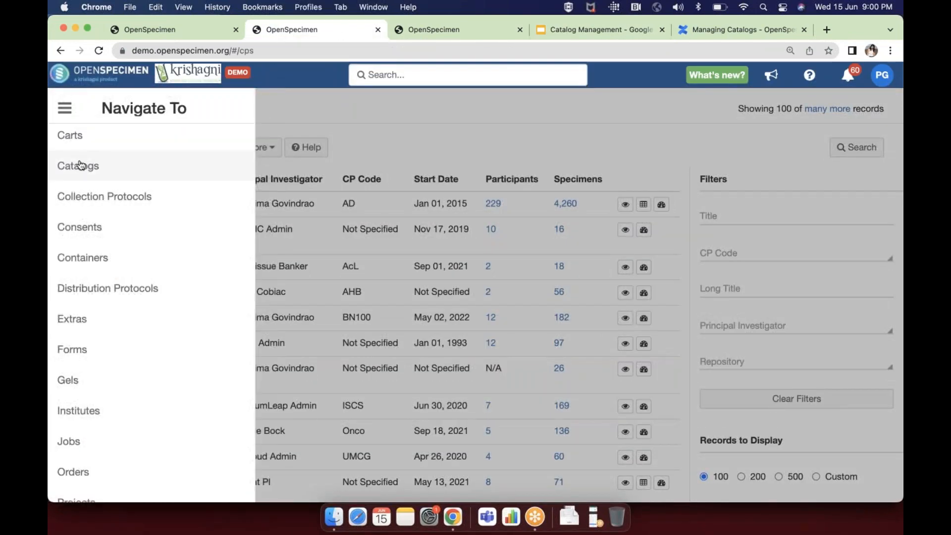
{"action": "left_click", "coordinate": [80, 165]}
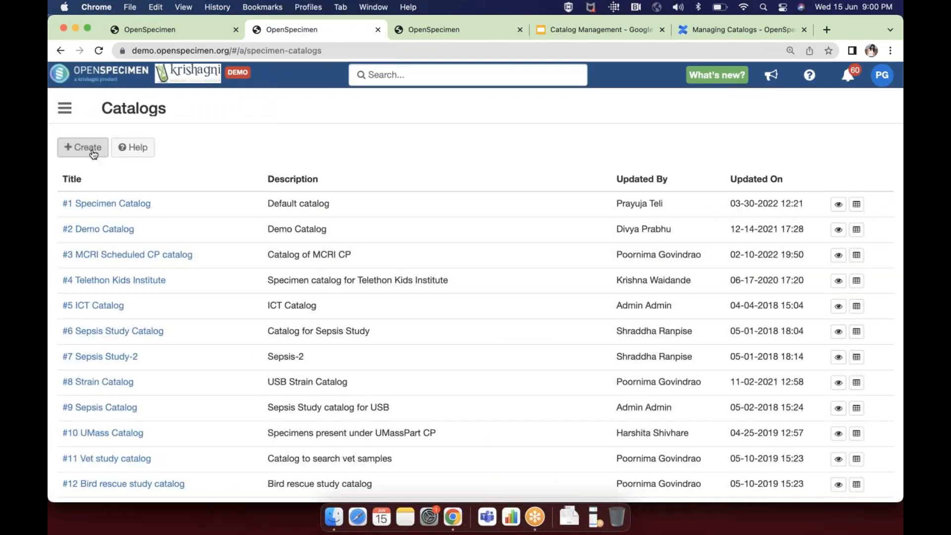
Step: Open the Specimen Catalog for editing and highlight its Search Query and Request Form settings
{"action": "left_click", "coordinate": [113, 203]}
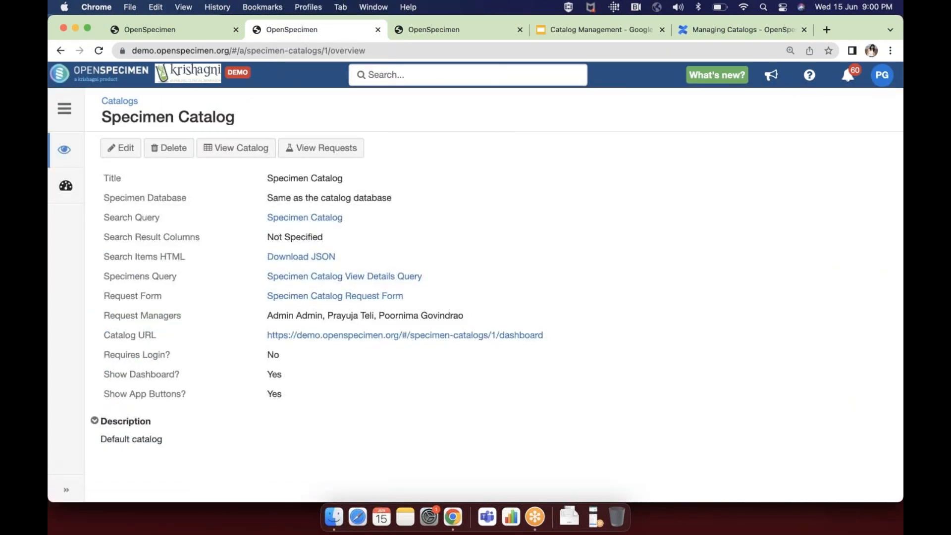
{"action": "left_click", "coordinate": [120, 149]}
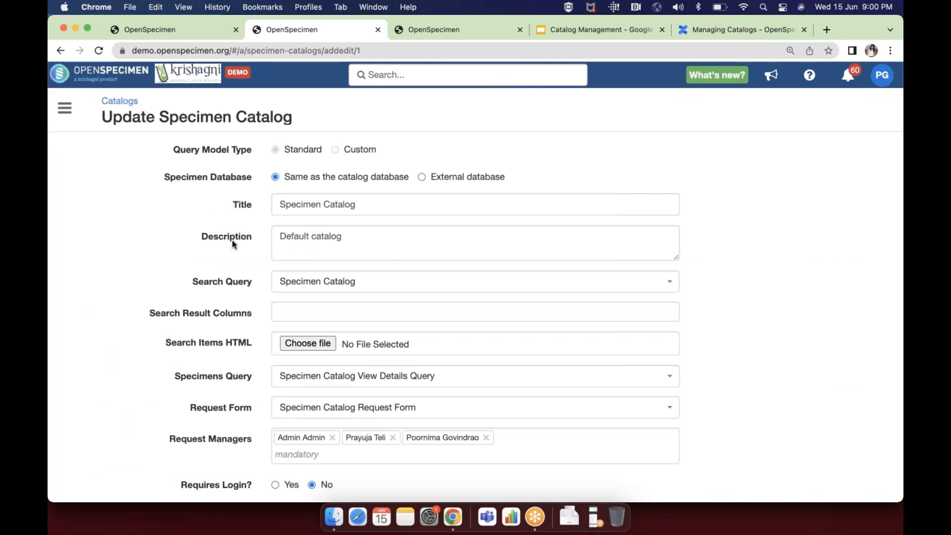
{"action": "left_click_drag", "start_coordinate": [193, 281], "coordinate": [246, 281]}
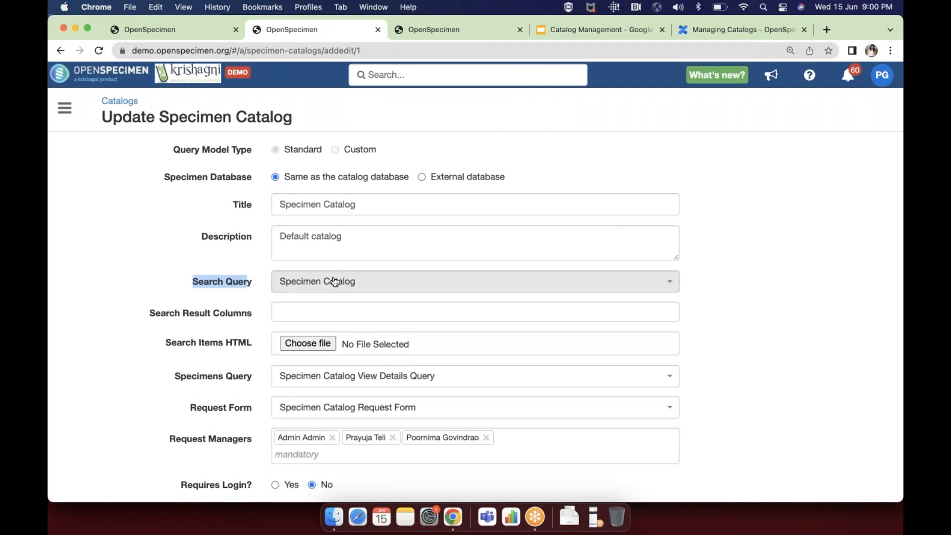
{"action": "scroll", "coordinate": [318, 308], "scroll_direction": "down", "scroll_amount": 1}
{"action": "scroll", "coordinate": [312, 295], "scroll_direction": "down", "scroll_amount": 1}
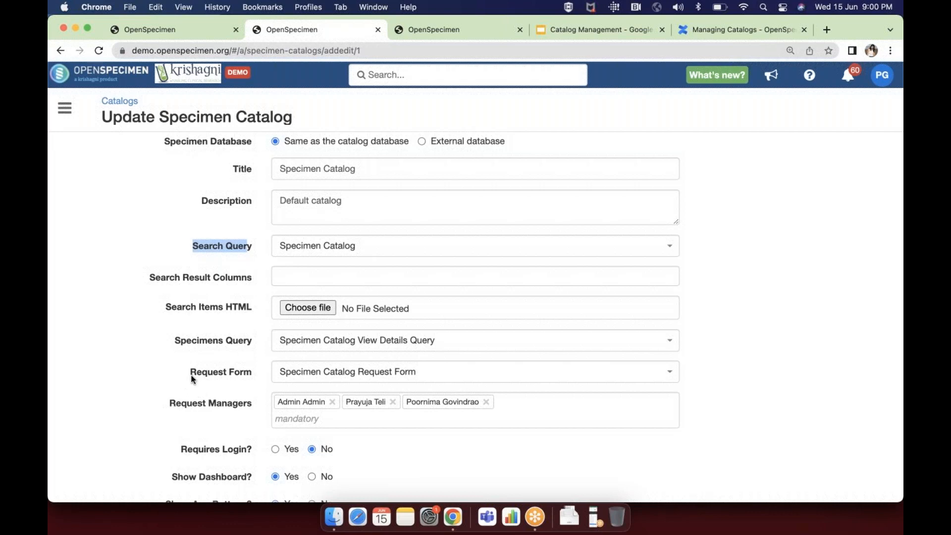
{"action": "left_click_drag", "start_coordinate": [191, 375], "coordinate": [246, 372]}
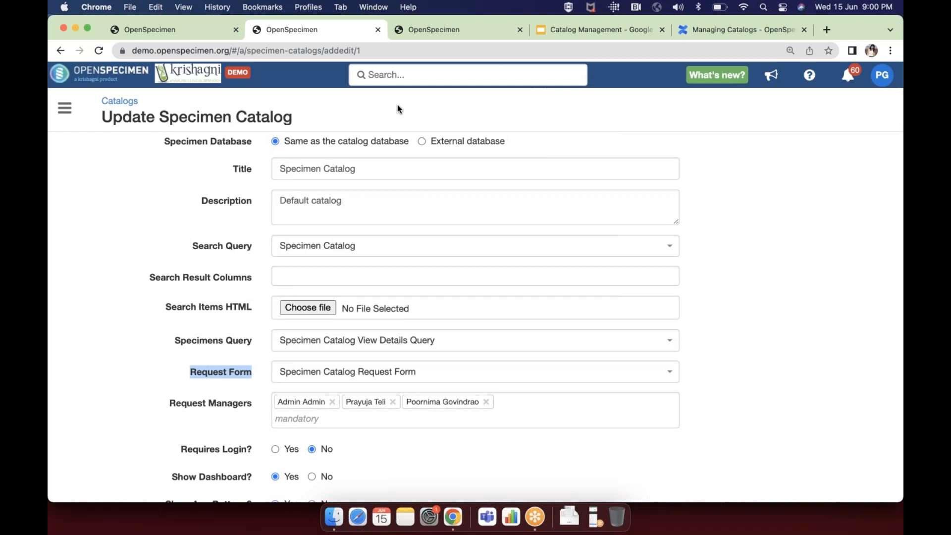
Step: View the details of the first specimen in the Specimen Catalog search results and close them
{"action": "left_click", "coordinate": [446, 31]}
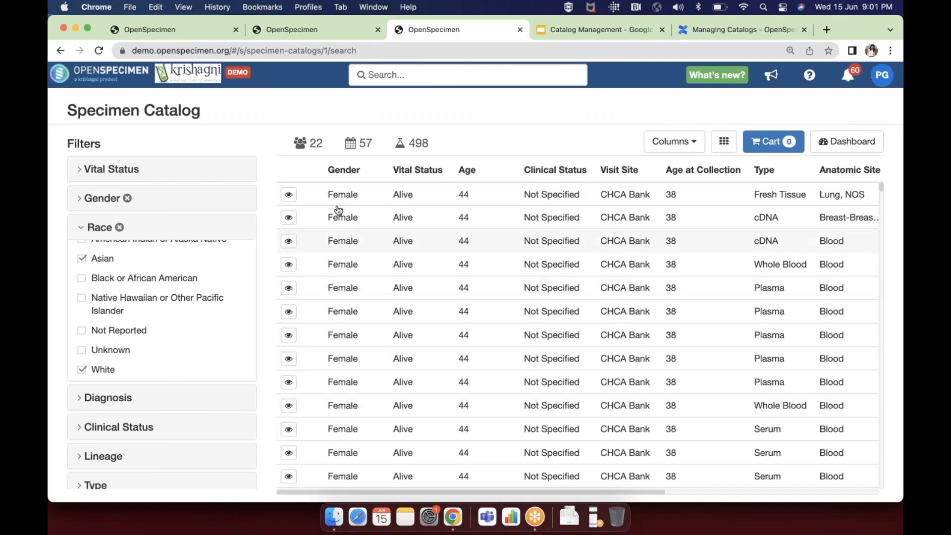
{"action": "left_click", "coordinate": [289, 195]}
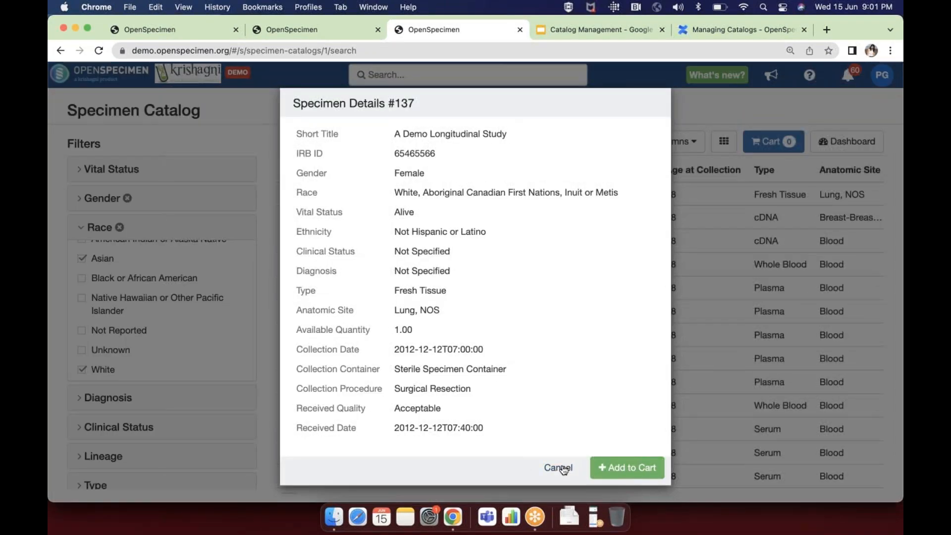
{"action": "left_click", "coordinate": [559, 467]}
Step: Add one fresh tissue, one cDNA and three plasma specimens to the cart, and proceed from the cart to the Confirm Request form
{"action": "left_click", "coordinate": [472, 195]}
{"action": "left_click", "coordinate": [473, 241]}
{"action": "left_click", "coordinate": [475, 287]}
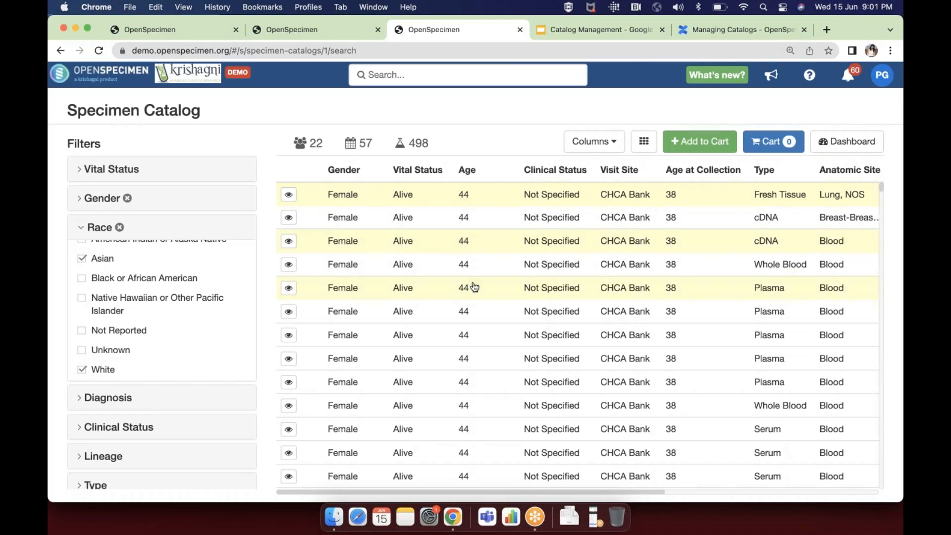
{"action": "left_click", "coordinate": [486, 335]}
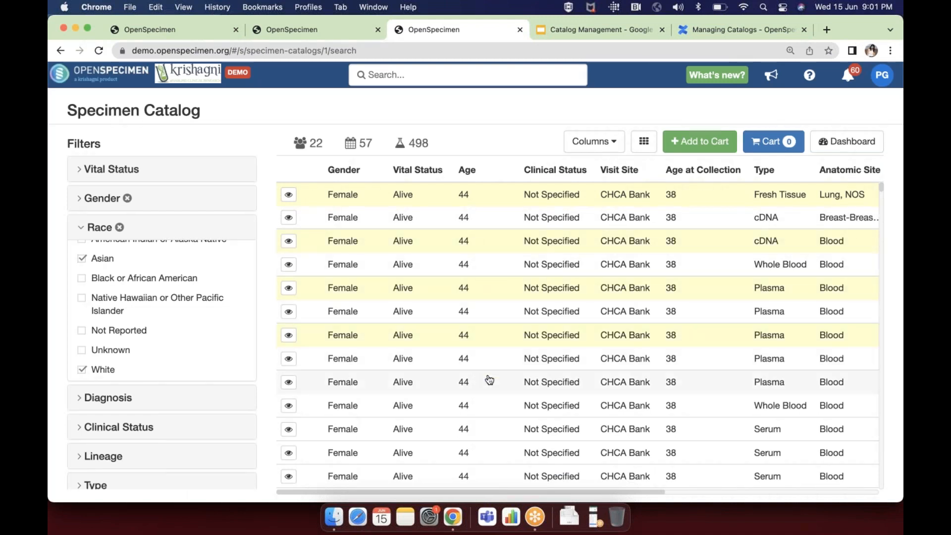
{"action": "left_click", "coordinate": [698, 142]}
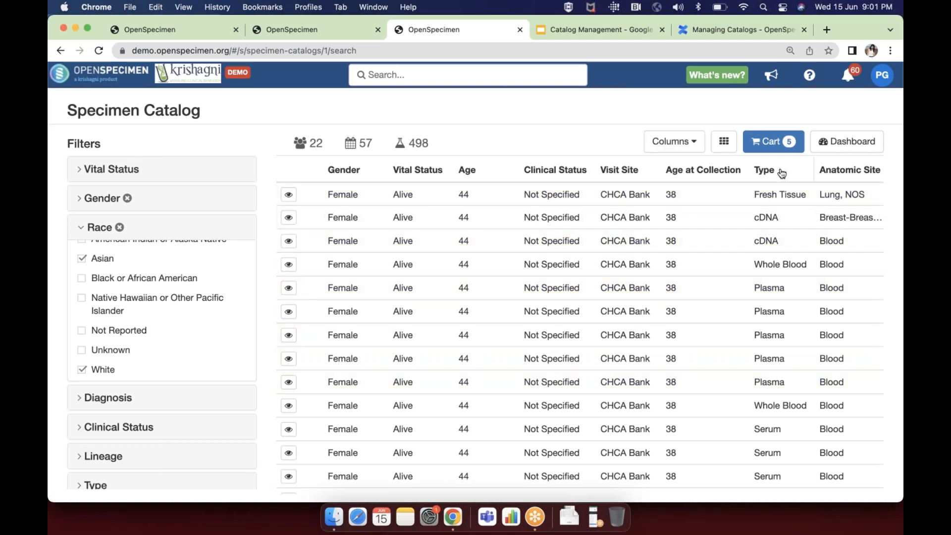
{"action": "left_click", "coordinate": [773, 142]}
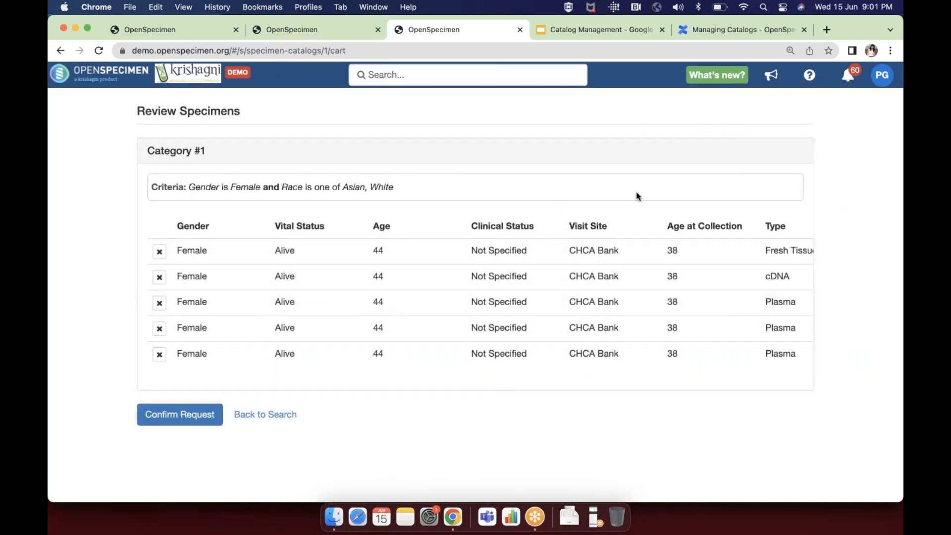
{"action": "left_click", "coordinate": [202, 414]}
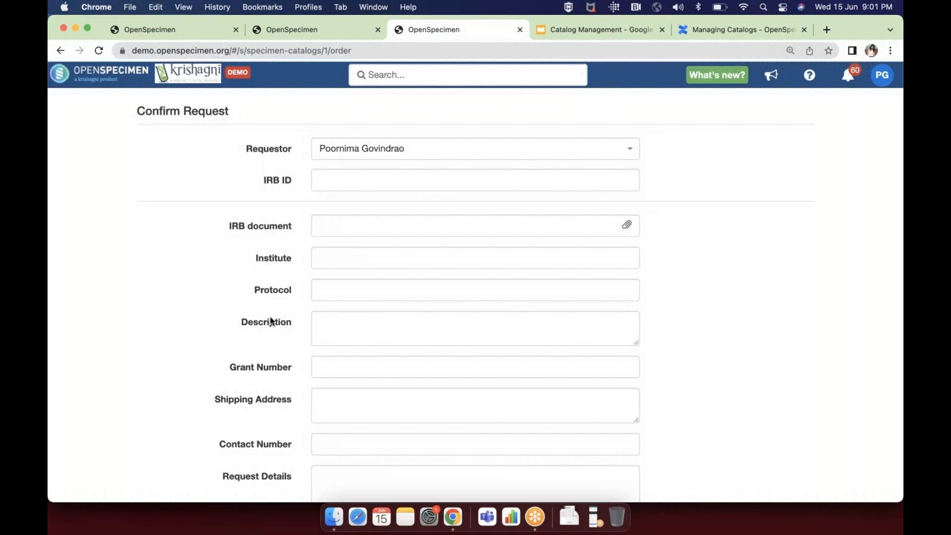
Step: Switch to the OpenSpecimen query results page and go from there to the Forms list
{"action": "left_click", "coordinate": [151, 30]}
{"action": "left_click", "coordinate": [573, 420]}
{"action": "left_click", "coordinate": [65, 108]}
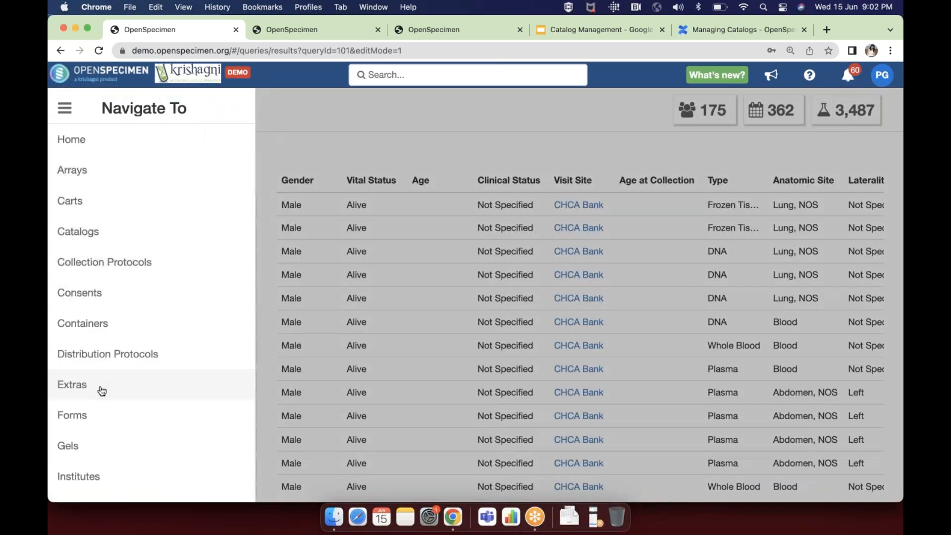
{"action": "scroll", "coordinate": [101, 391], "scroll_direction": "down", "scroll_amount": 2}
{"action": "left_click", "coordinate": [96, 365]}
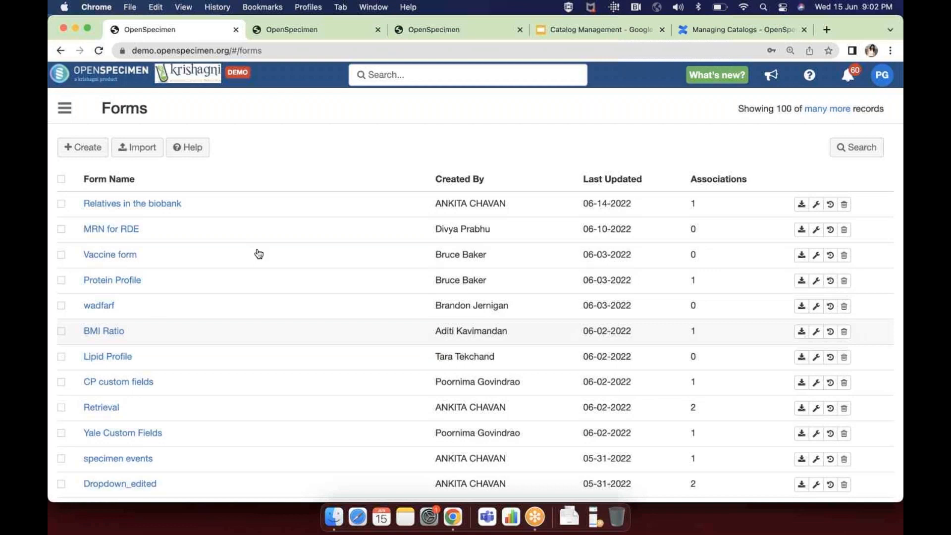
Step: Filter the forms by the Specimen Request level
{"action": "left_click", "coordinate": [861, 147]}
{"action": "left_click", "coordinate": [779, 289]}
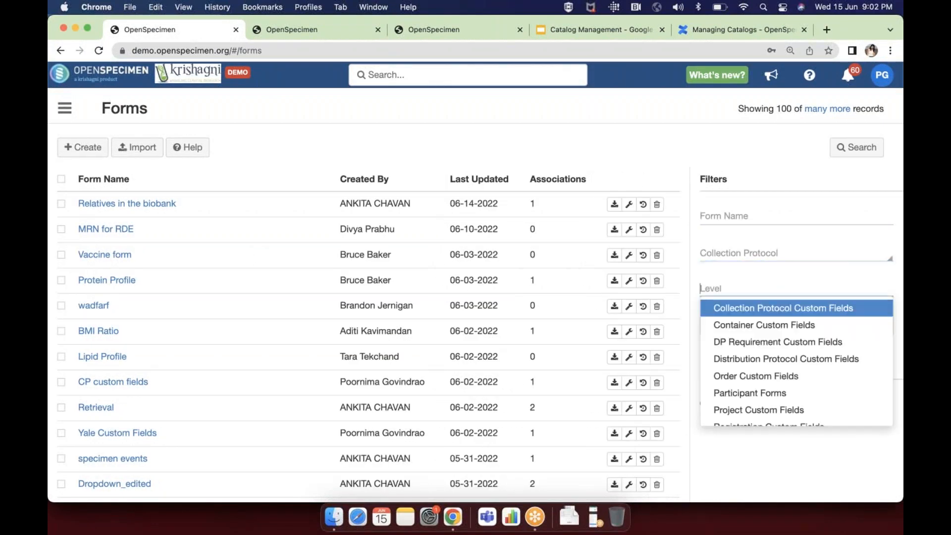
{"action": "type", "text": "req"}
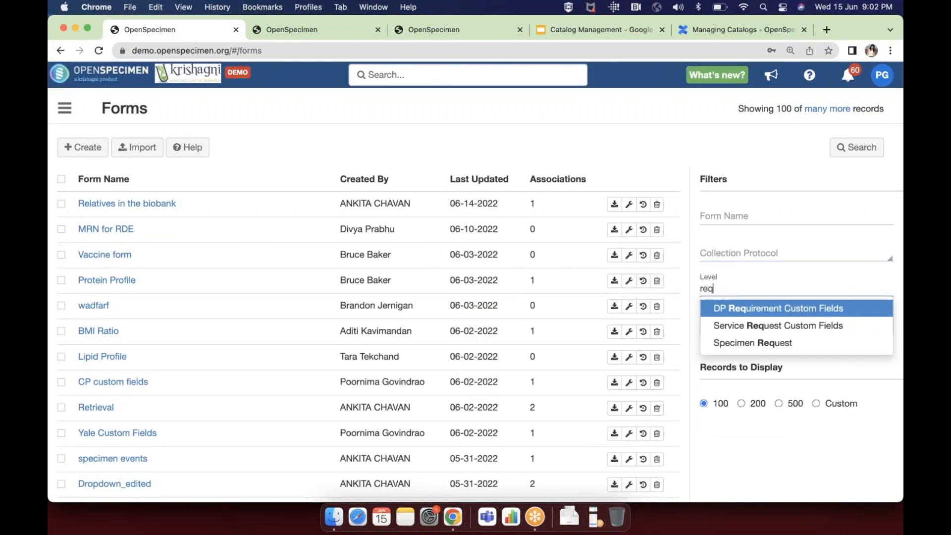
{"action": "left_click", "coordinate": [771, 342]}
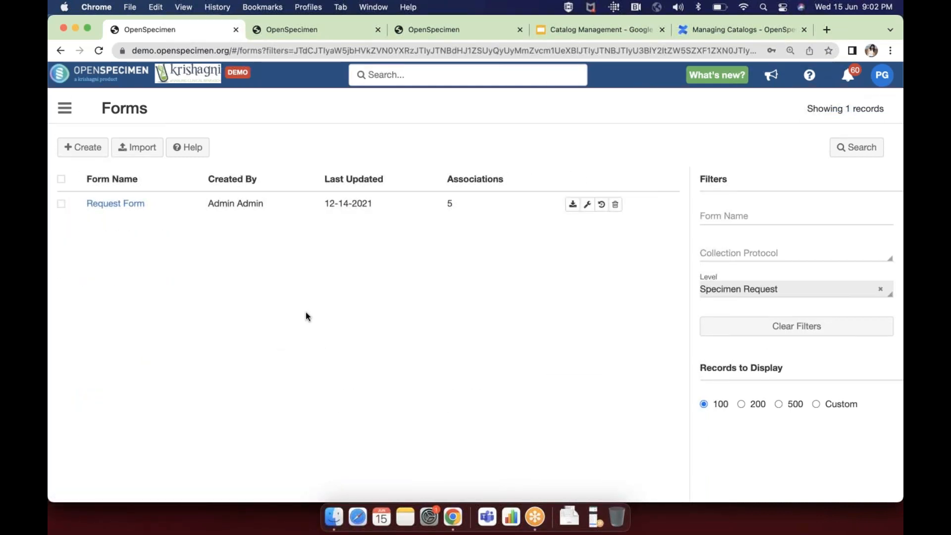
Step: Open the Request Form in the form designer, examine its fields and display the field types available for adding
{"action": "left_click", "coordinate": [127, 205]}
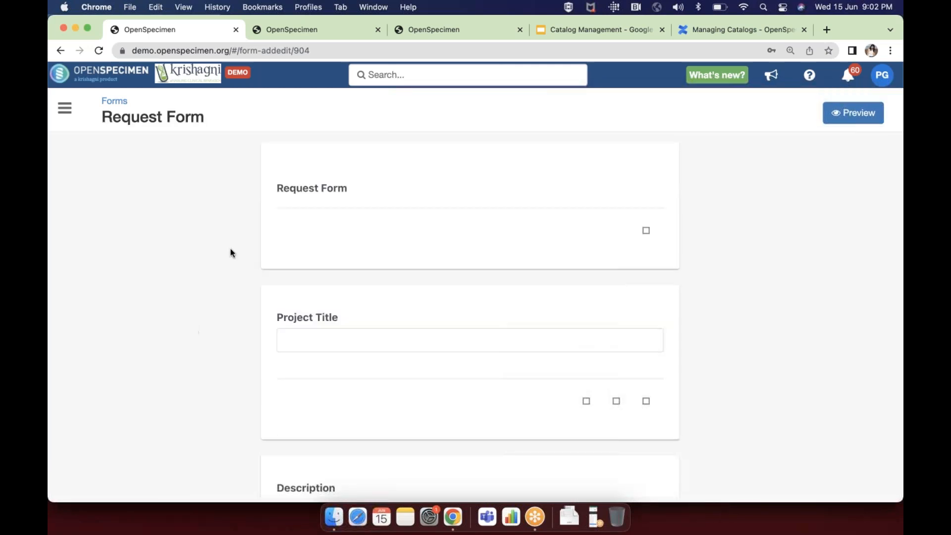
{"action": "scroll", "coordinate": [236, 362], "scroll_direction": "down", "scroll_amount": 14}
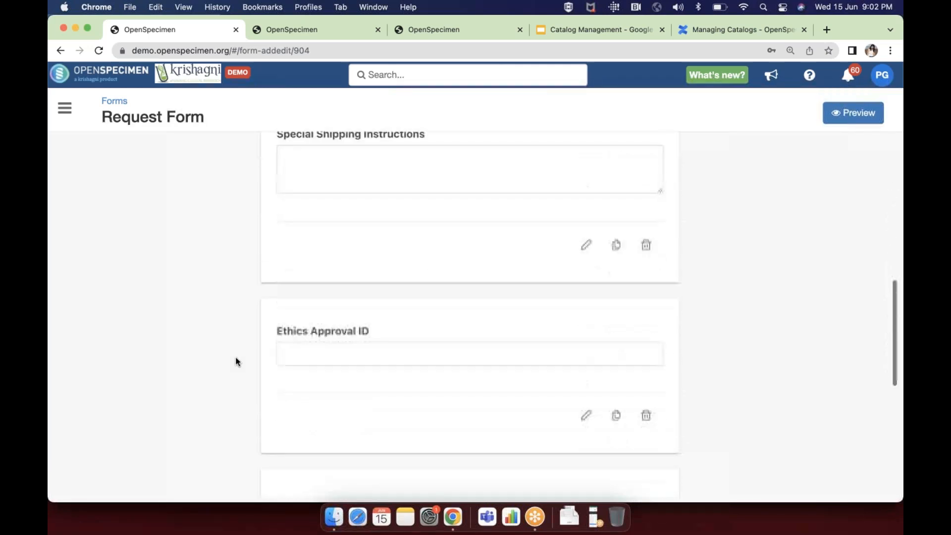
{"action": "scroll", "coordinate": [237, 362], "scroll_direction": "down", "scroll_amount": 5}
{"action": "left_click", "coordinate": [311, 450]}
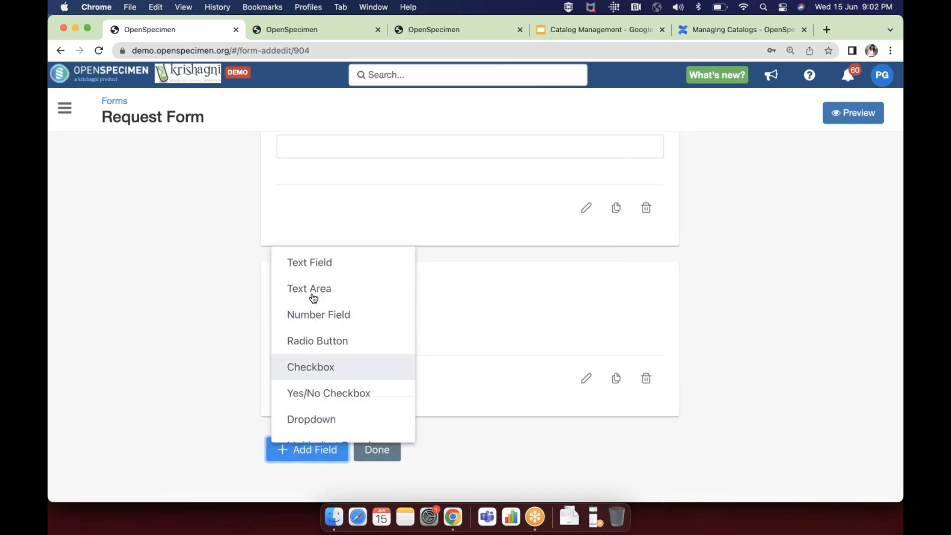
Step: Return to the Specimen Catalog update form and highlight the Request Managers, Requires Login, Show Dashboard and Show App Buttons settings
{"action": "left_click", "coordinate": [303, 30]}
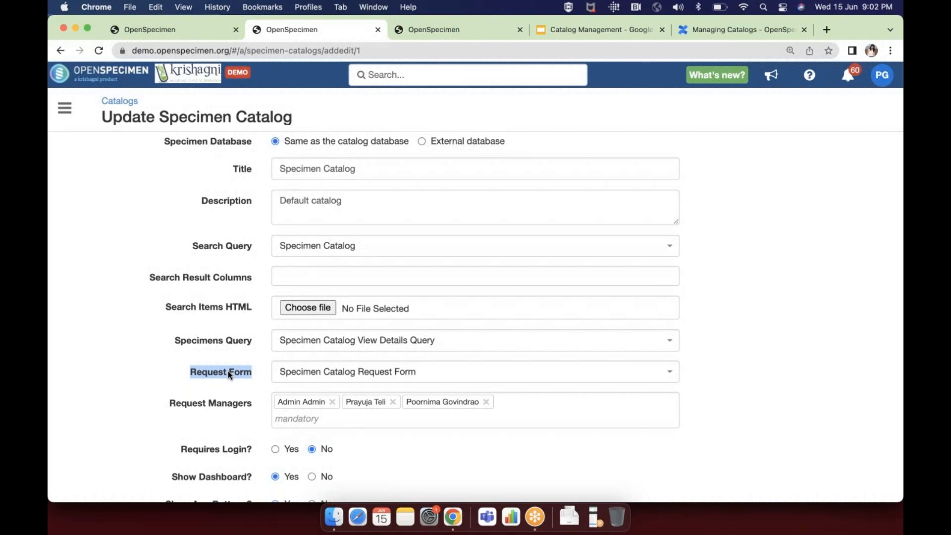
{"action": "left_click_drag", "start_coordinate": [176, 402], "coordinate": [247, 405]}
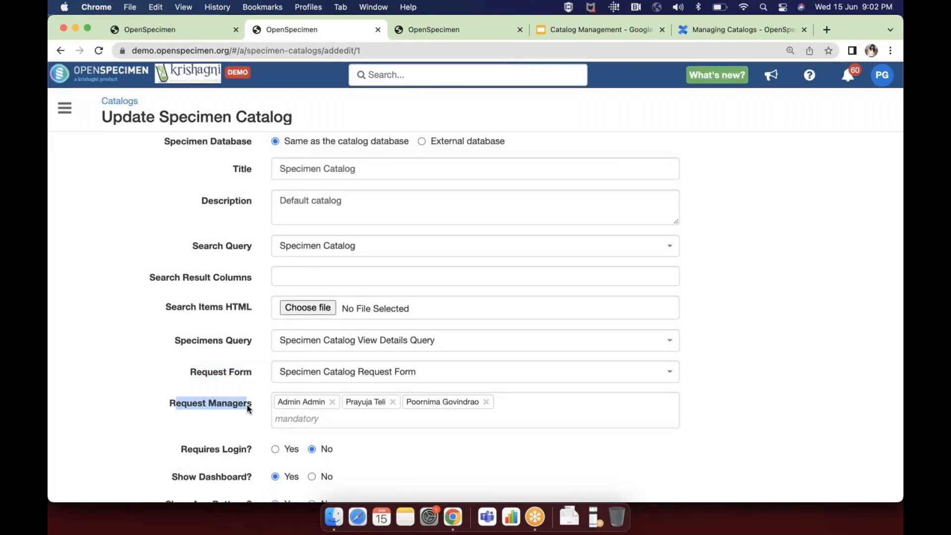
{"action": "left_click", "coordinate": [255, 405]}
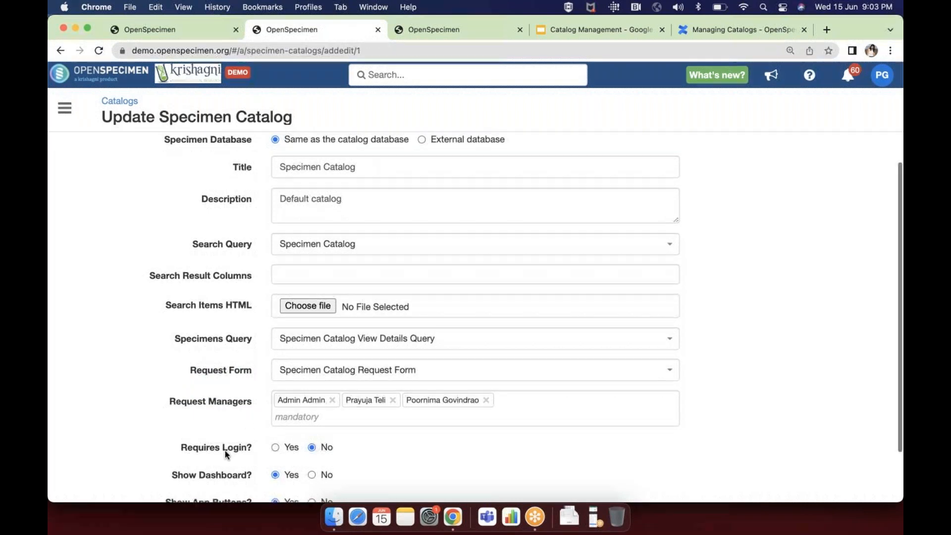
{"action": "scroll", "coordinate": [224, 450], "scroll_direction": "down", "scroll_amount": 2}
{"action": "left_click_drag", "start_coordinate": [182, 402], "coordinate": [258, 405]}
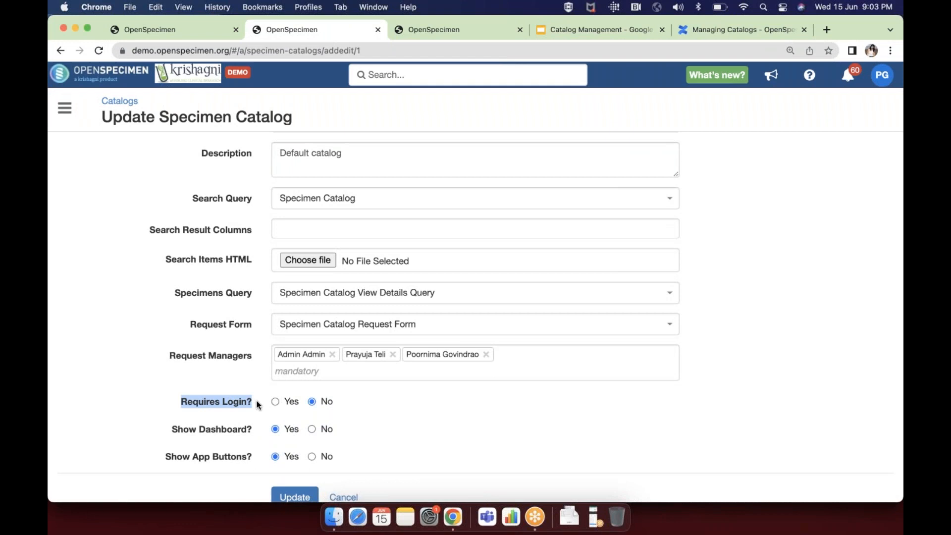
{"action": "left_click_drag", "start_coordinate": [172, 430], "coordinate": [253, 438]}
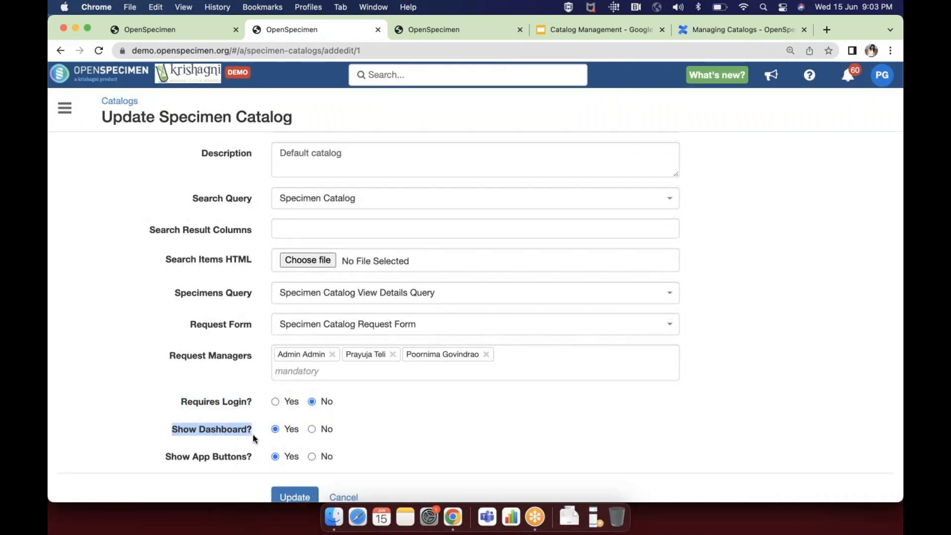
{"action": "left_click_drag", "start_coordinate": [162, 455], "coordinate": [252, 456]}
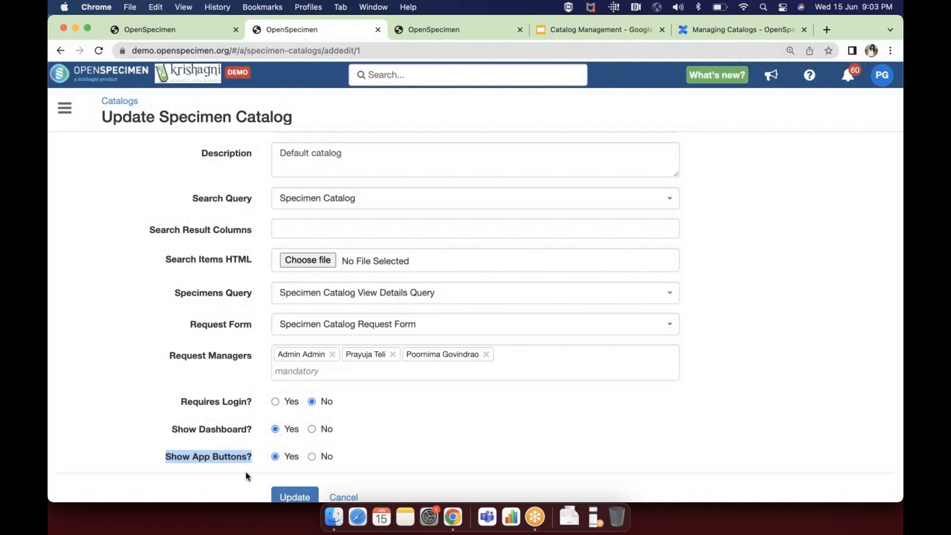
{"action": "scroll", "coordinate": [282, 345], "scroll_direction": "up", "scroll_amount": 3}
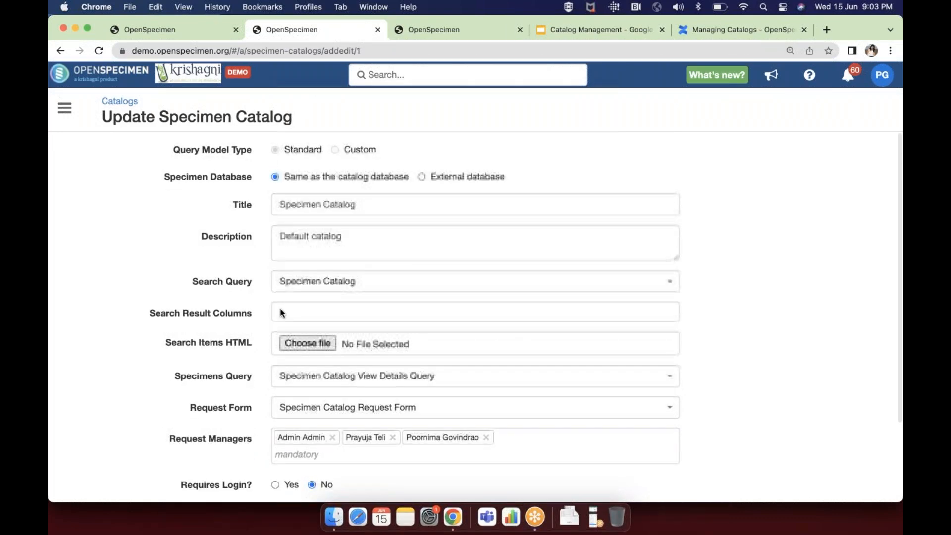
Step: Advance the Catalog Management presentation to the Request, Review, Process slide and return to OpenSpecimen's Catalogs list
{"action": "left_click", "coordinate": [601, 30]}
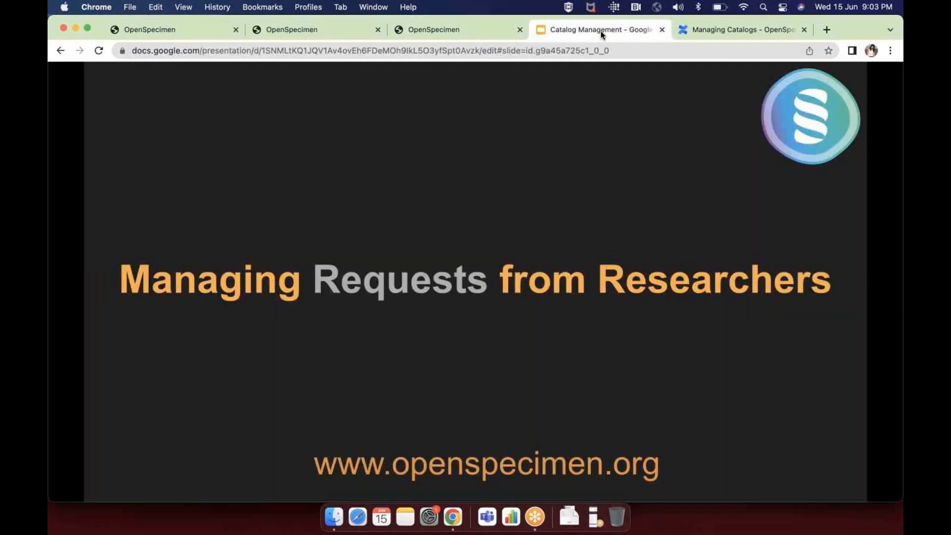
{"action": "left_click", "coordinate": [502, 388]}
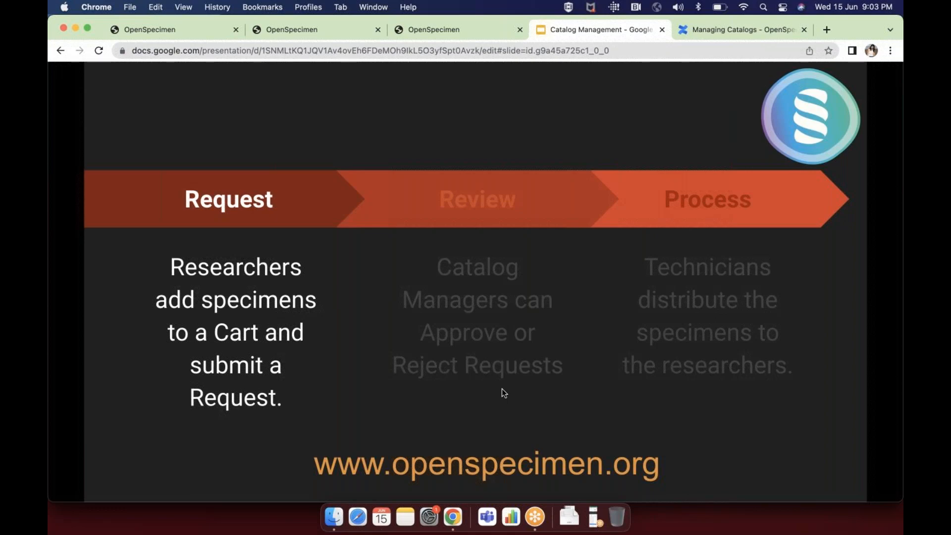
{"action": "left_click", "coordinate": [337, 29]}
{"action": "left_click", "coordinate": [119, 101]}
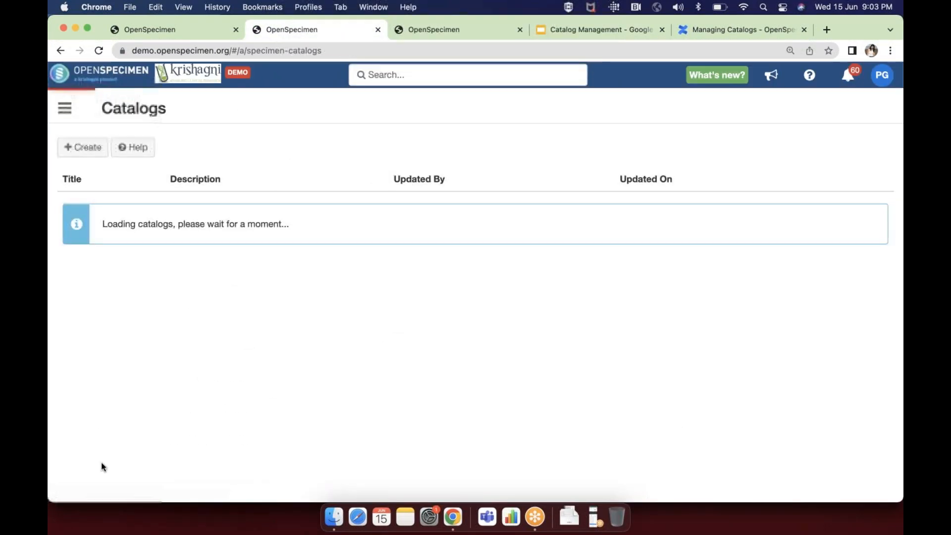
Step: Open the pending request dated 06-15-2022 in the Yale Catalog's requests and highlight its overview details
{"action": "scroll", "coordinate": [101, 462], "scroll_direction": "down", "scroll_amount": 10}
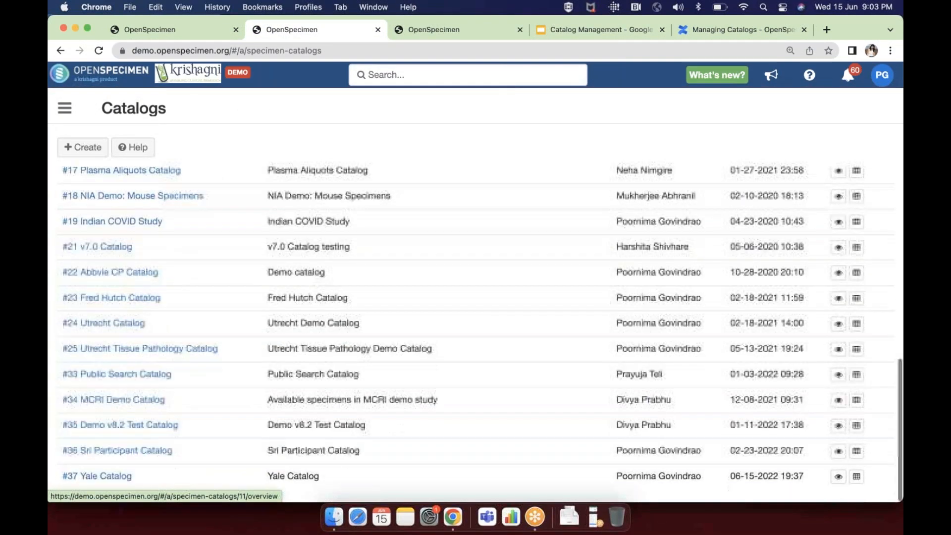
{"action": "left_click", "coordinate": [94, 476]}
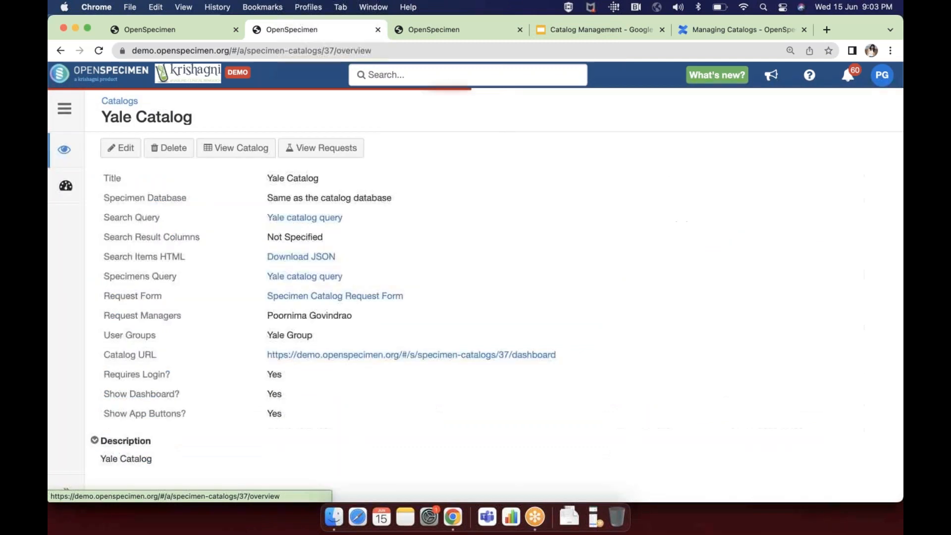
{"action": "left_click", "coordinate": [325, 148]}
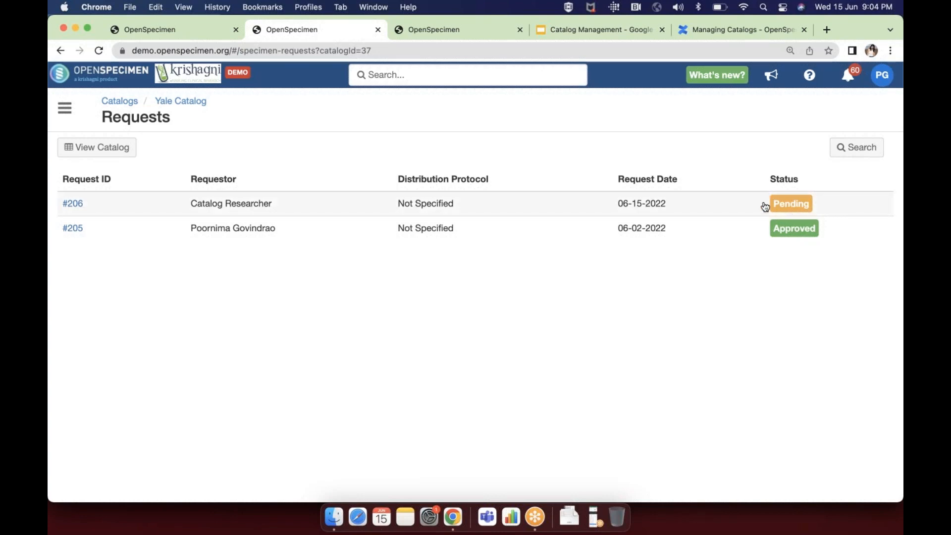
{"action": "left_click", "coordinate": [229, 203]}
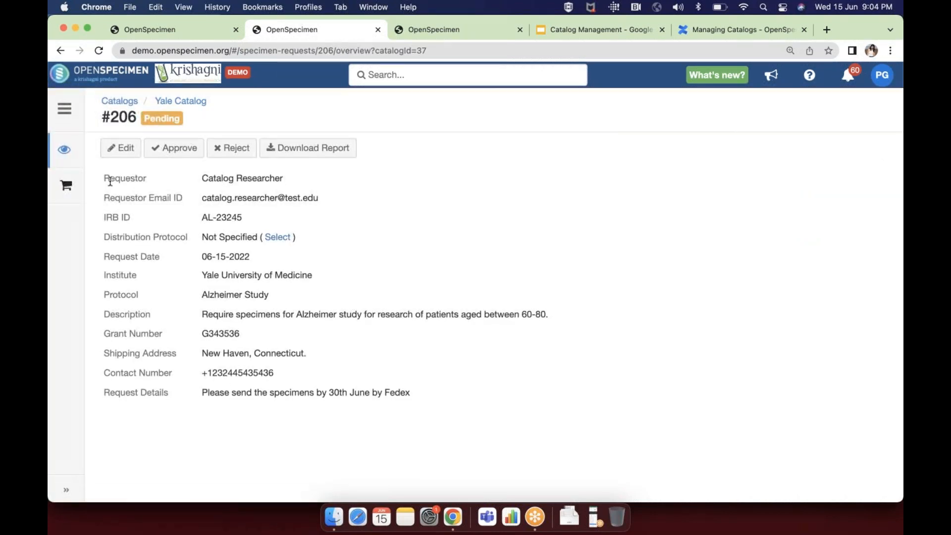
{"action": "left_click_drag", "start_coordinate": [104, 177], "coordinate": [343, 395]}
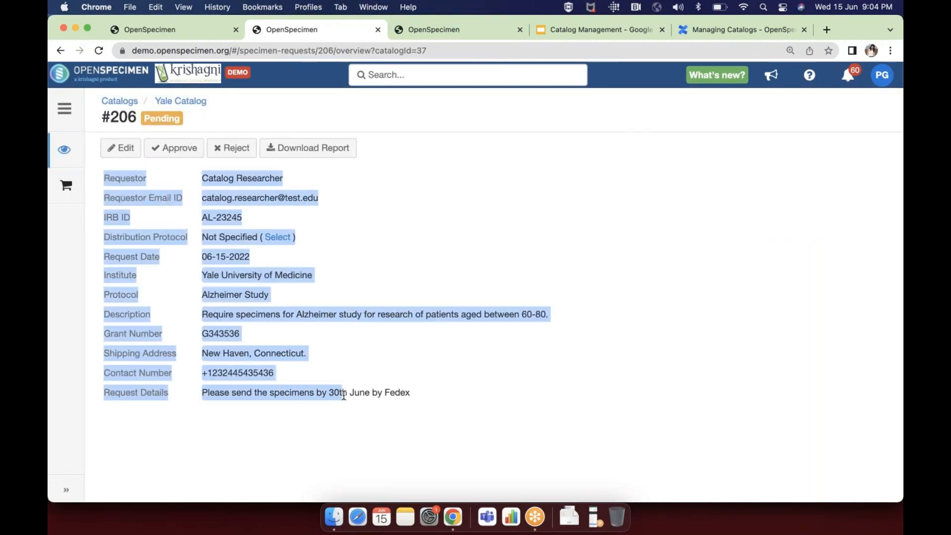
Step: Examine the requested specimens and selection criteria in the cart of the pending Yale Catalog request
{"action": "left_click", "coordinate": [348, 417]}
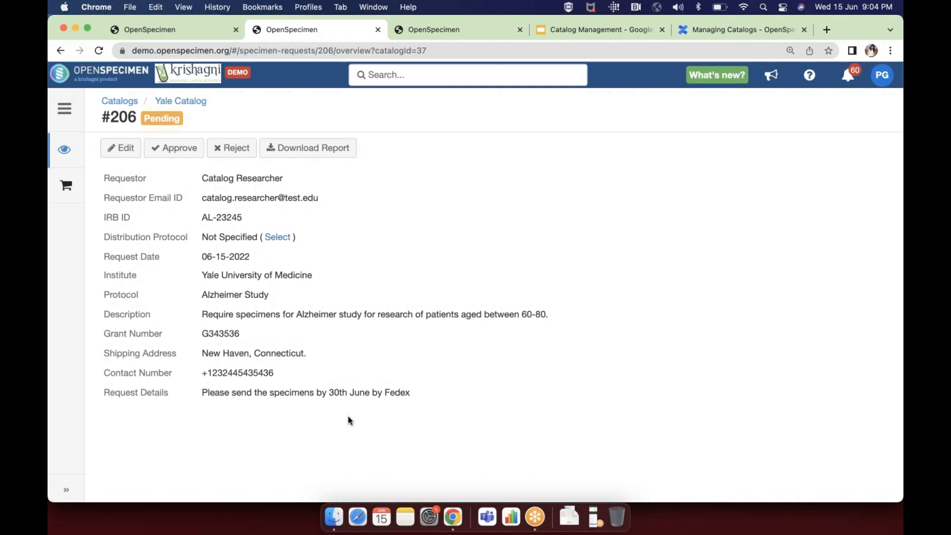
{"action": "left_click", "coordinate": [65, 189]}
{"action": "scroll", "coordinate": [215, 424], "scroll_direction": "down", "scroll_amount": 1}
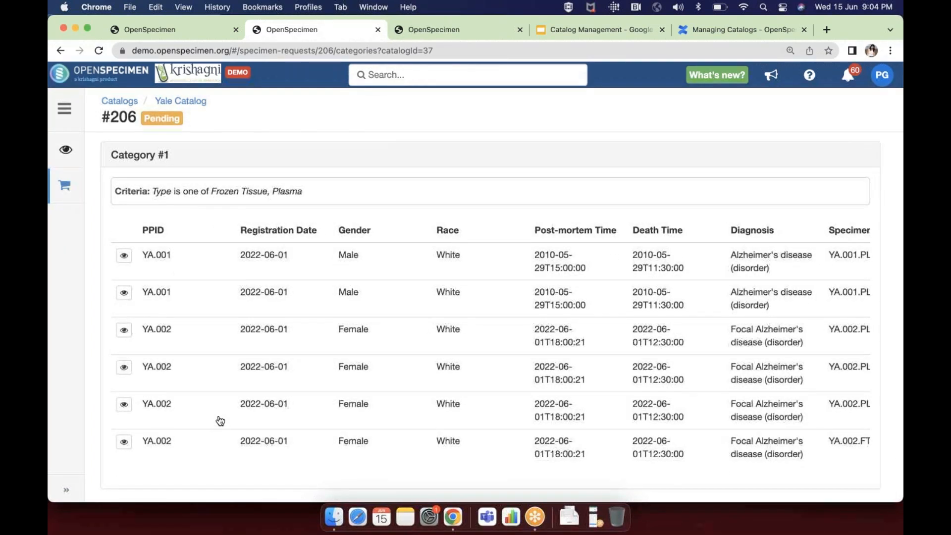
{"action": "scroll", "coordinate": [315, 404], "scroll_direction": "right", "scroll_amount": 5}
{"action": "scroll", "coordinate": [315, 405], "scroll_direction": "right", "scroll_amount": 3}
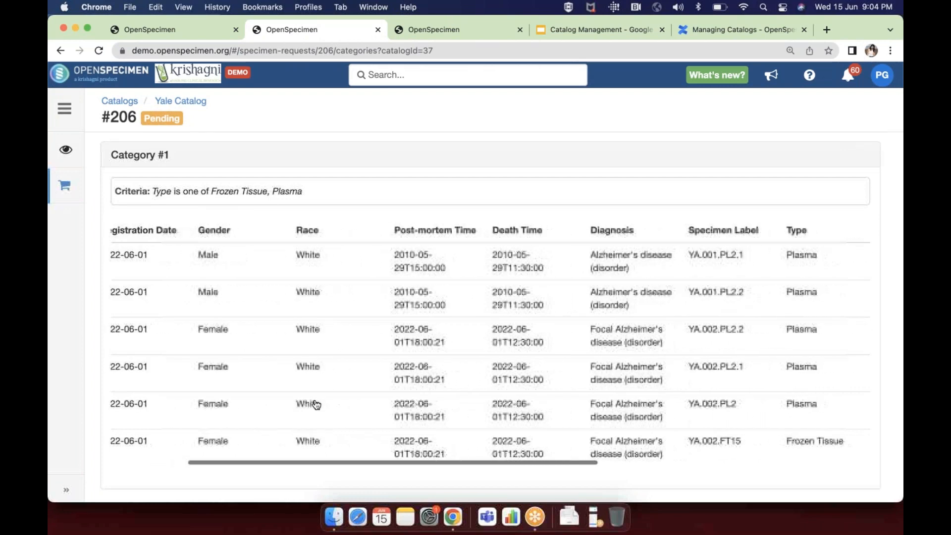
{"action": "scroll", "coordinate": [304, 403], "scroll_direction": "left", "scroll_amount": 5}
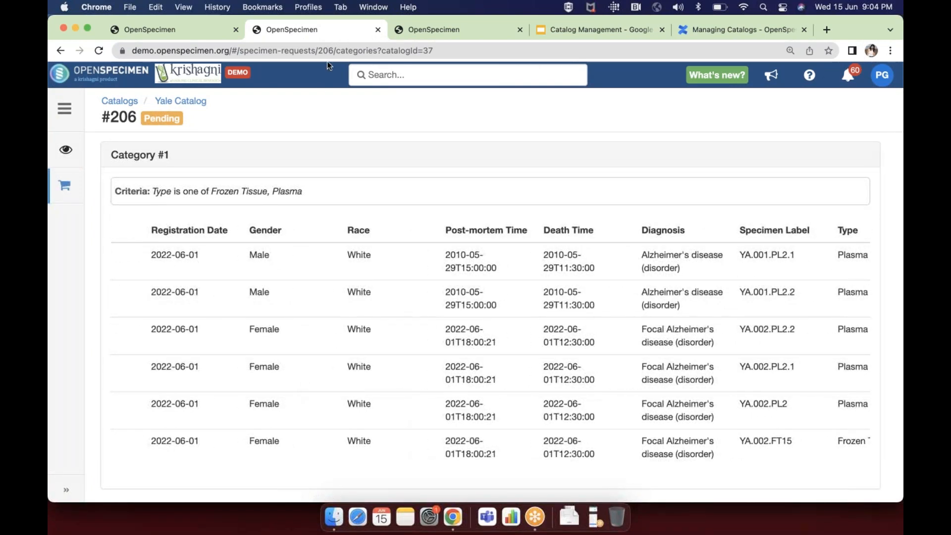
Step: Open the Yale Catalog overview from the Catalogs list in the form designer's browser tab and highlight the Specimens Query setting
{"action": "left_click", "coordinate": [190, 27]}
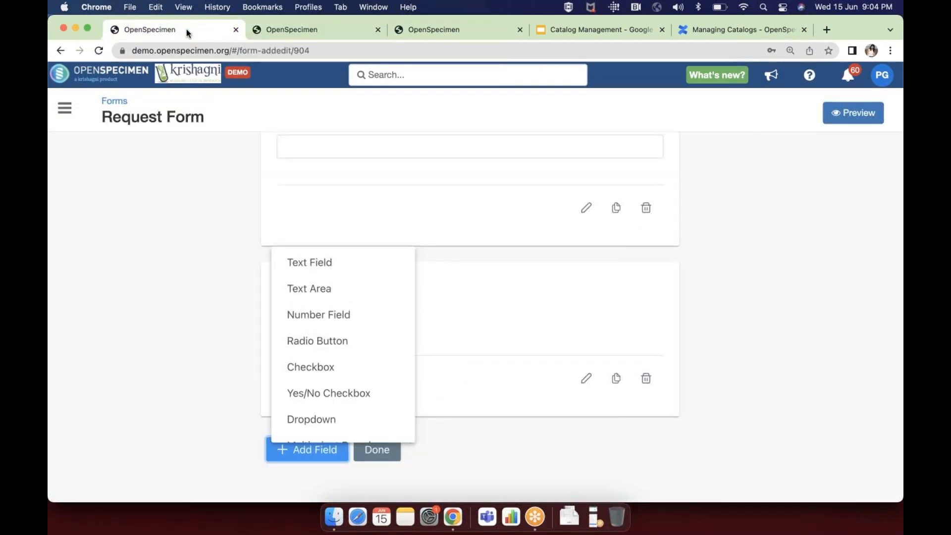
{"action": "left_click", "coordinate": [74, 108]}
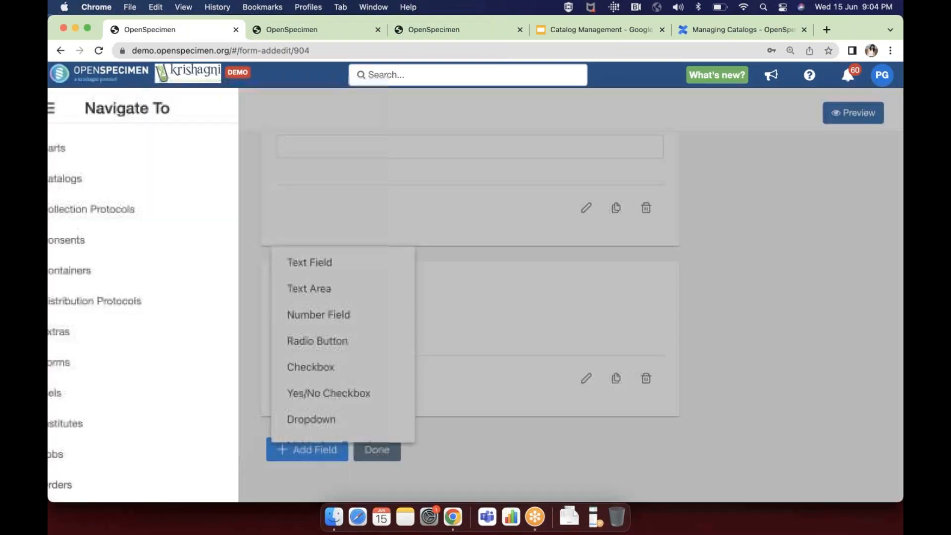
{"action": "left_click", "coordinate": [98, 192]}
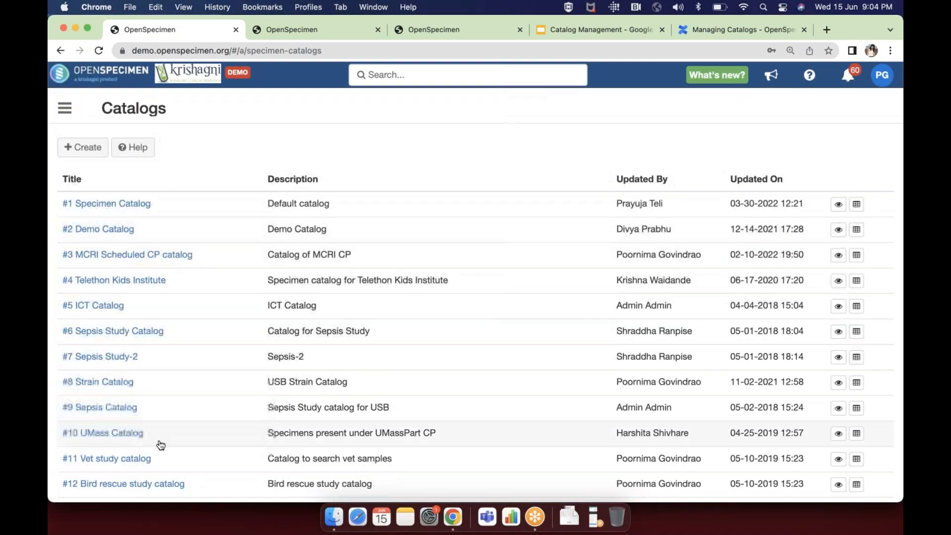
{"action": "scroll", "coordinate": [148, 447], "scroll_direction": "down", "scroll_amount": 10}
{"action": "left_click", "coordinate": [119, 476]}
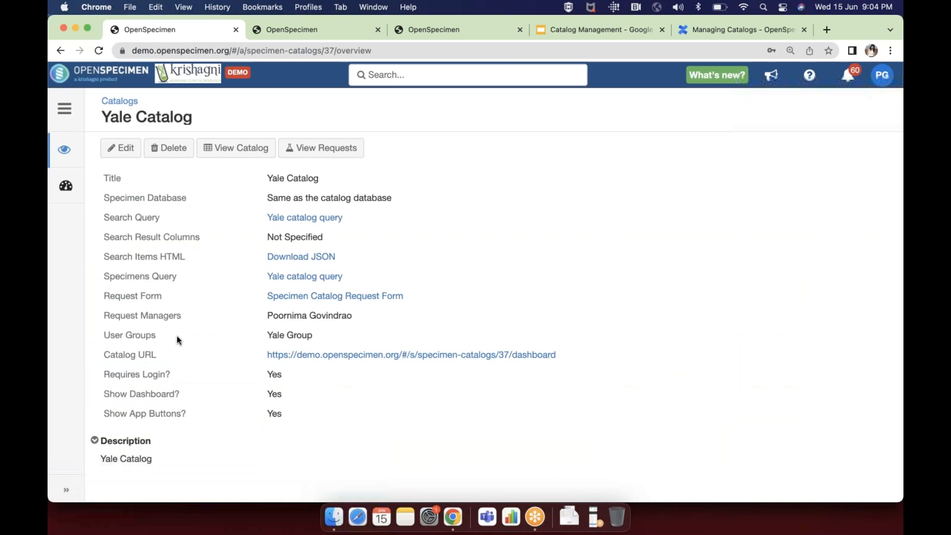
{"action": "left_click_drag", "start_coordinate": [109, 274], "coordinate": [204, 280]}
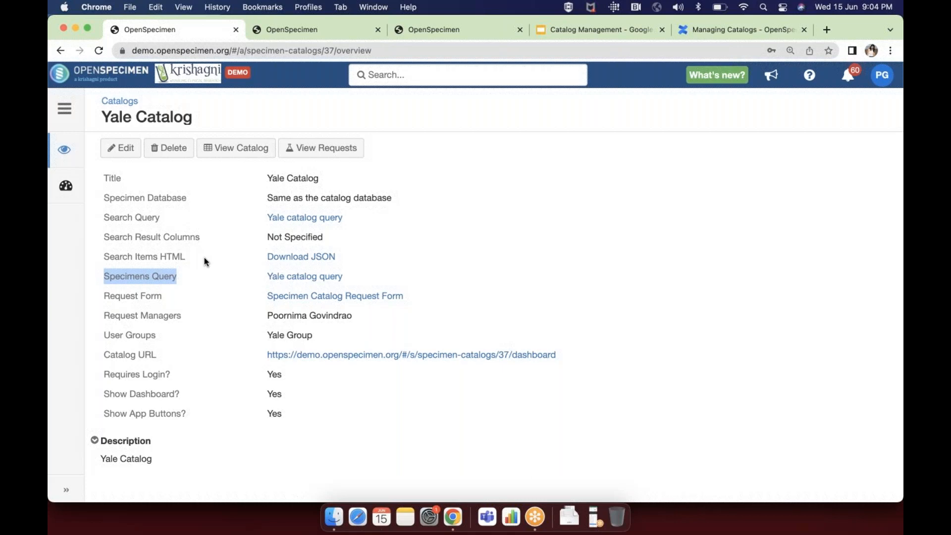
Step: Return to the pending request's overview, and advance the Catalog Management presentation to the Review stage
{"action": "left_click", "coordinate": [349, 31]}
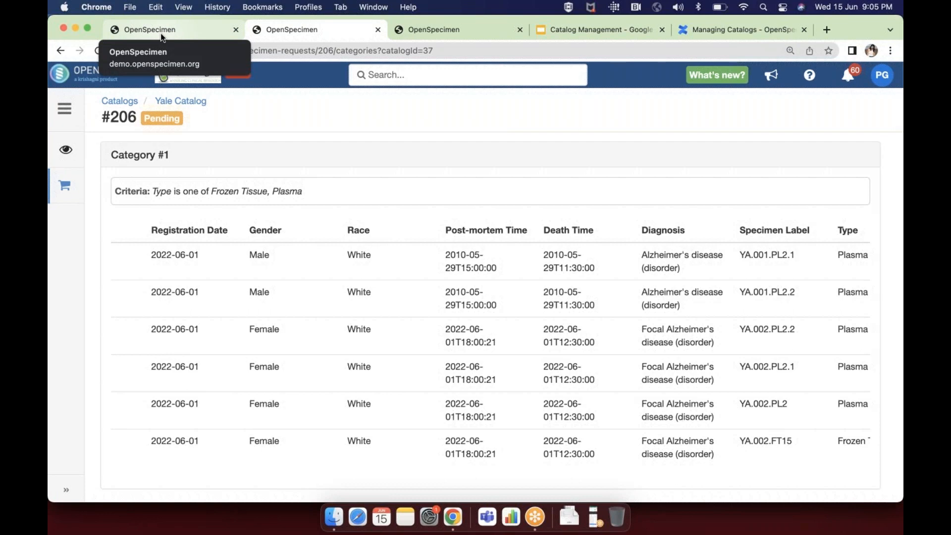
{"action": "left_click", "coordinate": [67, 150]}
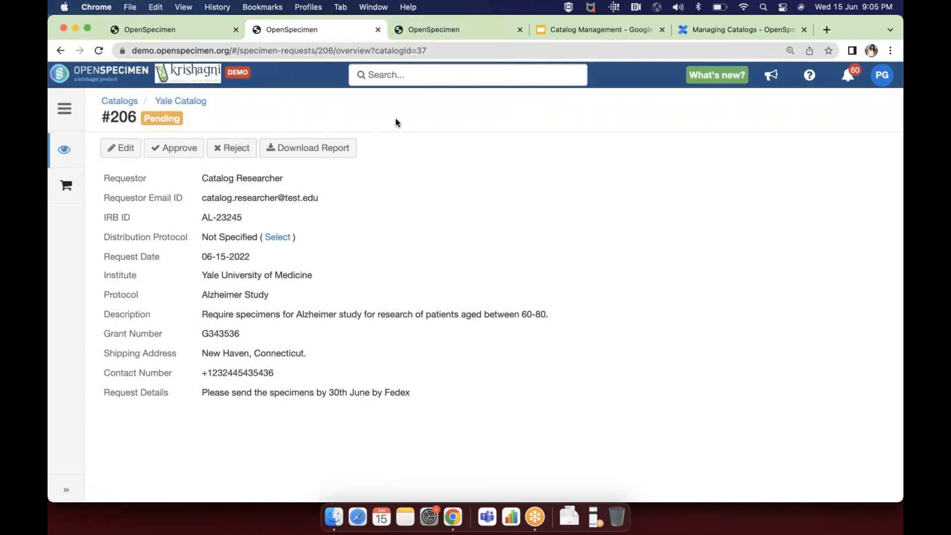
{"action": "left_click", "coordinate": [568, 30]}
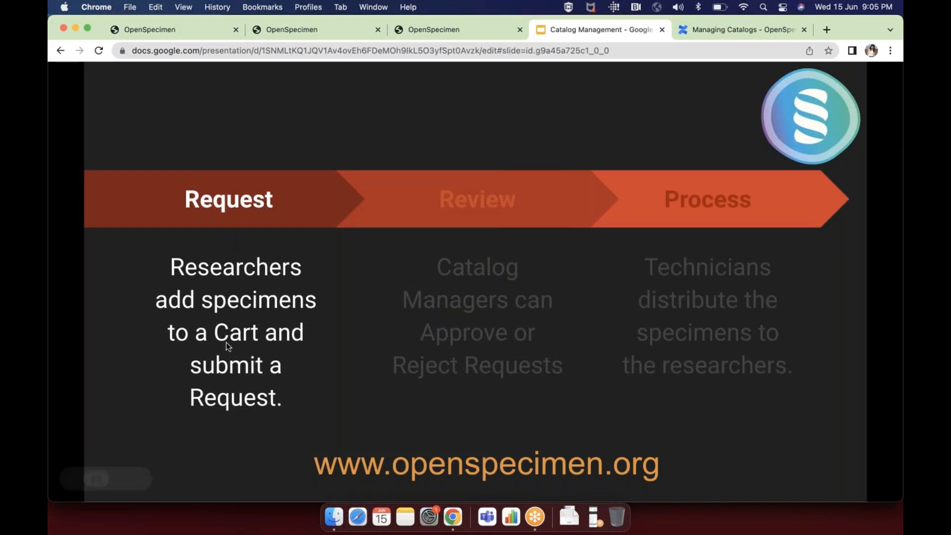
{"action": "left_click", "coordinate": [282, 357]}
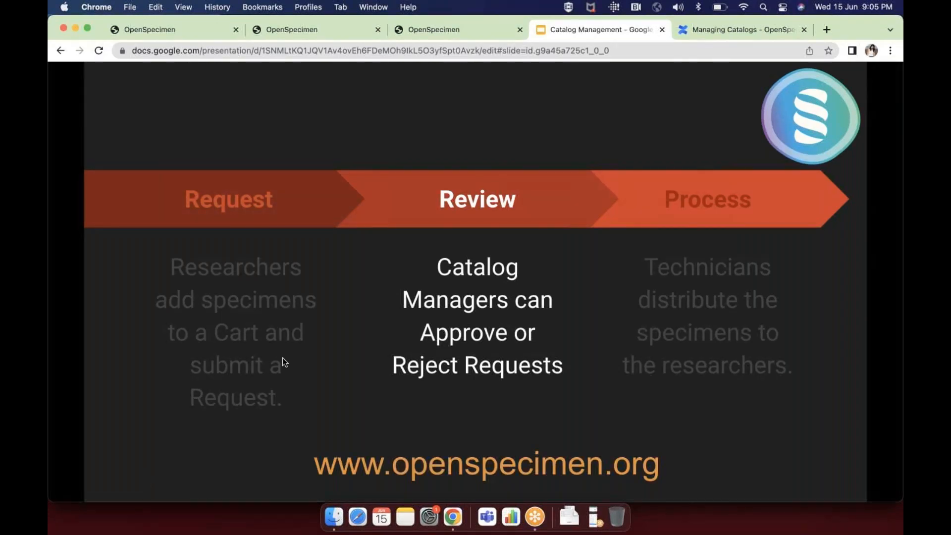
Step: Approve the pending Yale Catalog request with the comment "request will be processed soon" and a user selected for notification
{"action": "left_click", "coordinate": [308, 30]}
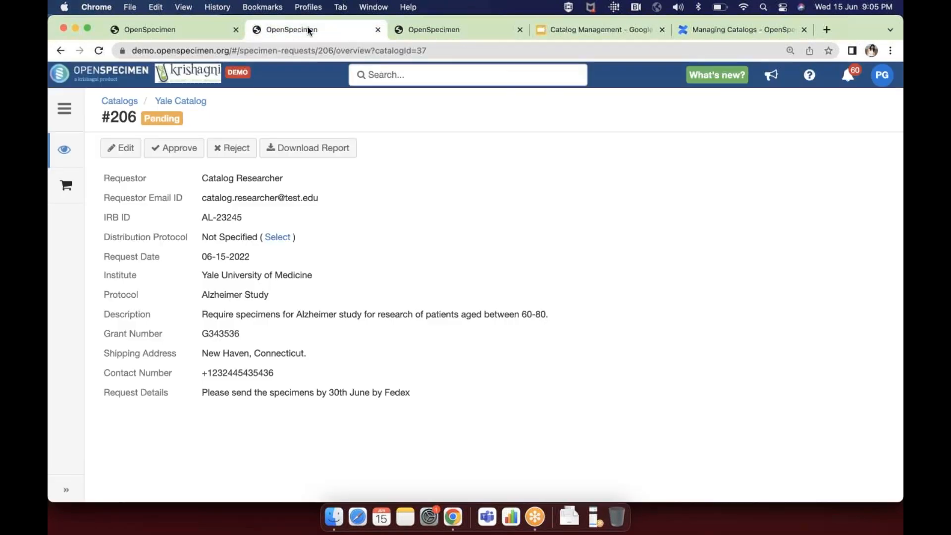
{"action": "left_click", "coordinate": [179, 156]}
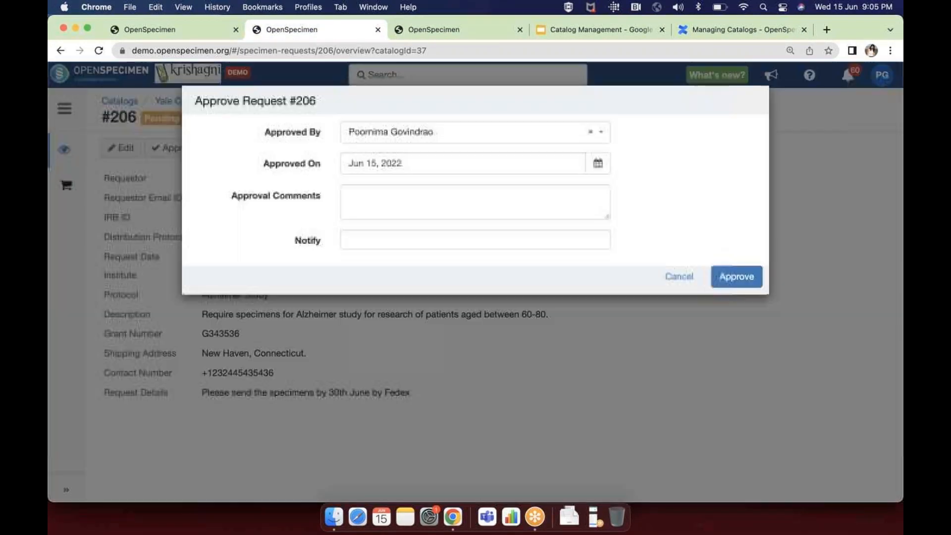
{"action": "left_click", "coordinate": [365, 207]}
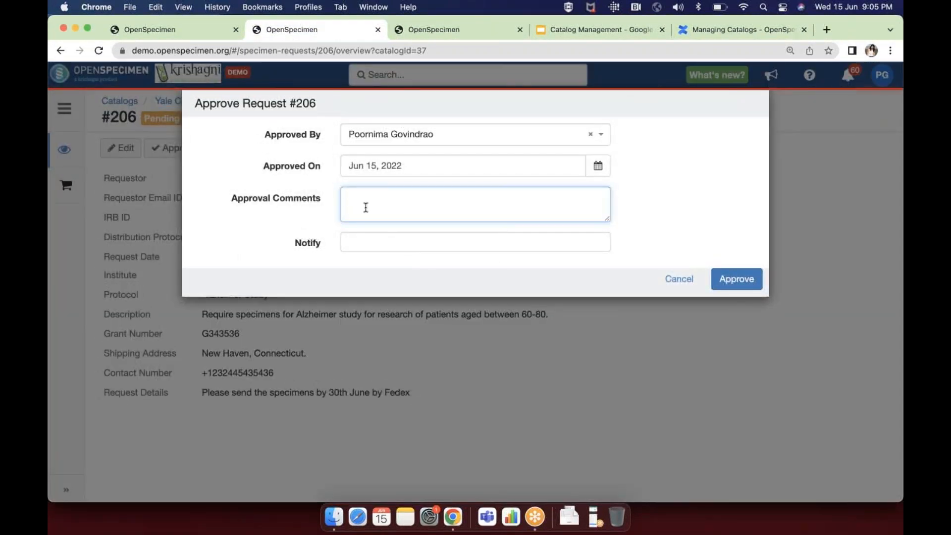
{"action": "type", "text": "request wi"}
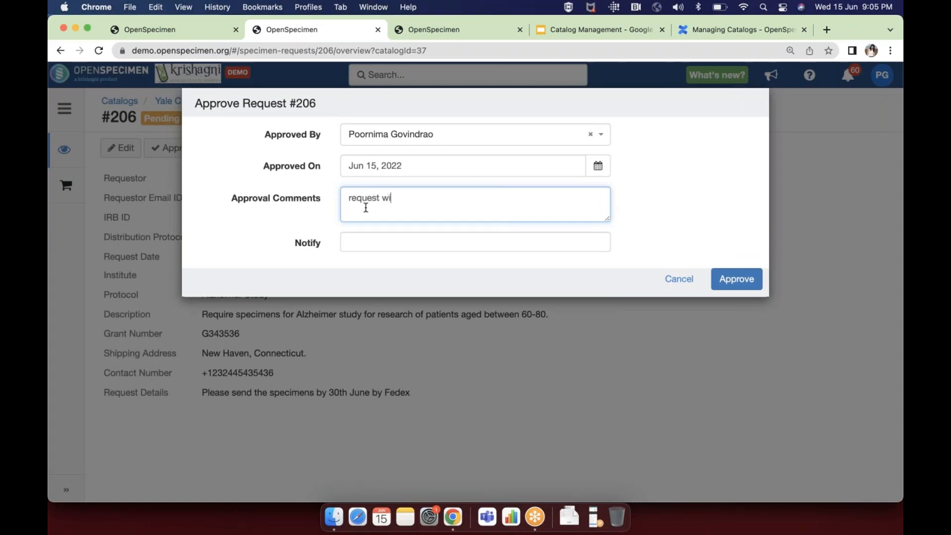
{"action": "type", "text": "ll be processed soon"}
{"action": "left_click", "coordinate": [366, 244]}
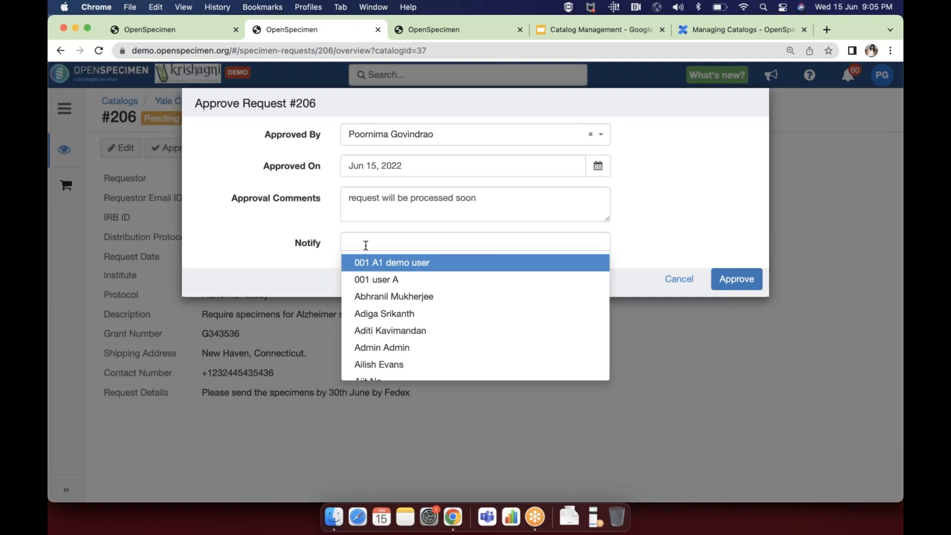
{"action": "left_click", "coordinate": [378, 313]}
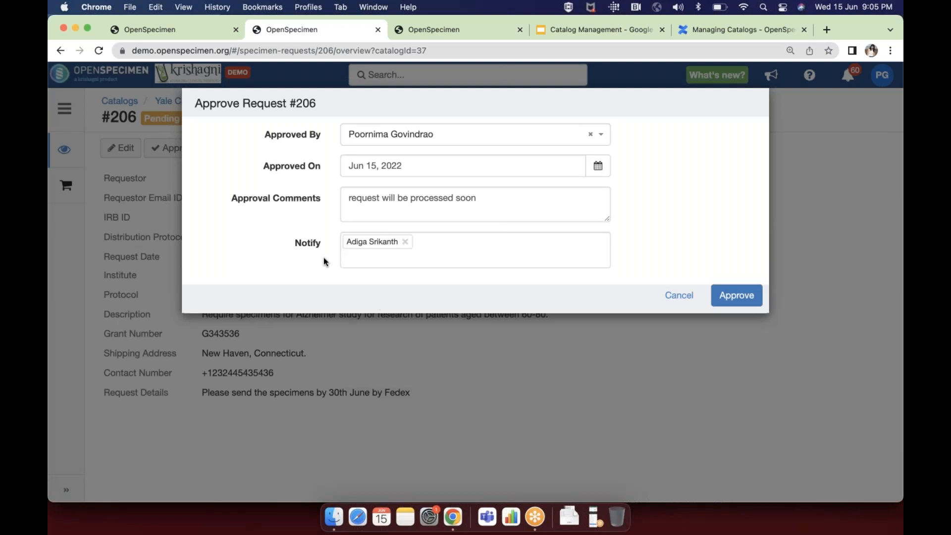
{"action": "left_click", "coordinate": [737, 299]}
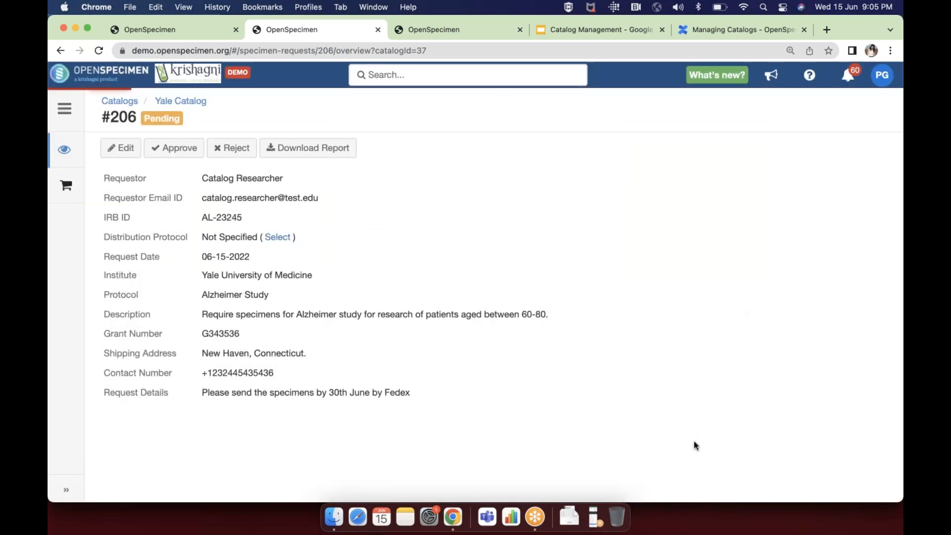
Step: Review the approved request dated 06-15-2022, try to view its first specimen's details, and return to the Yale Catalog's requests
{"action": "left_click", "coordinate": [185, 103]}
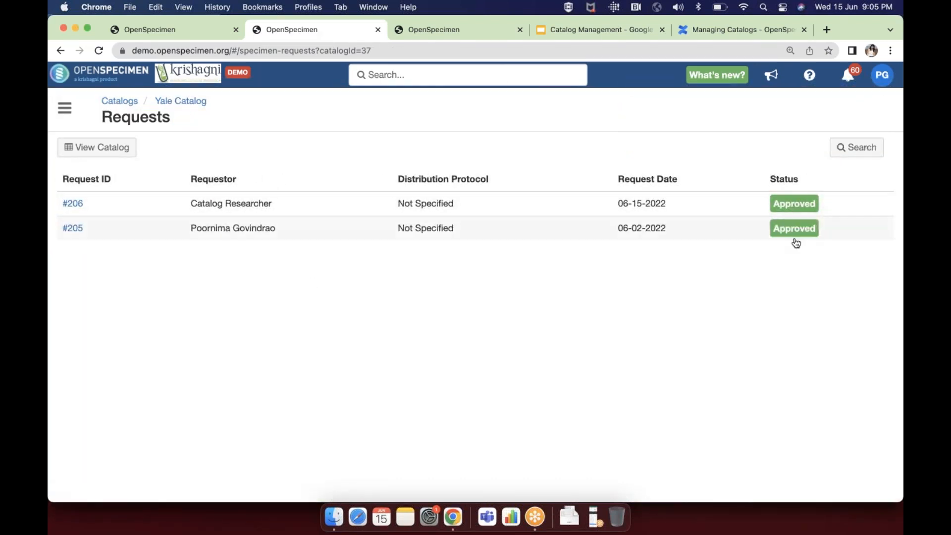
{"action": "left_click", "coordinate": [229, 205]}
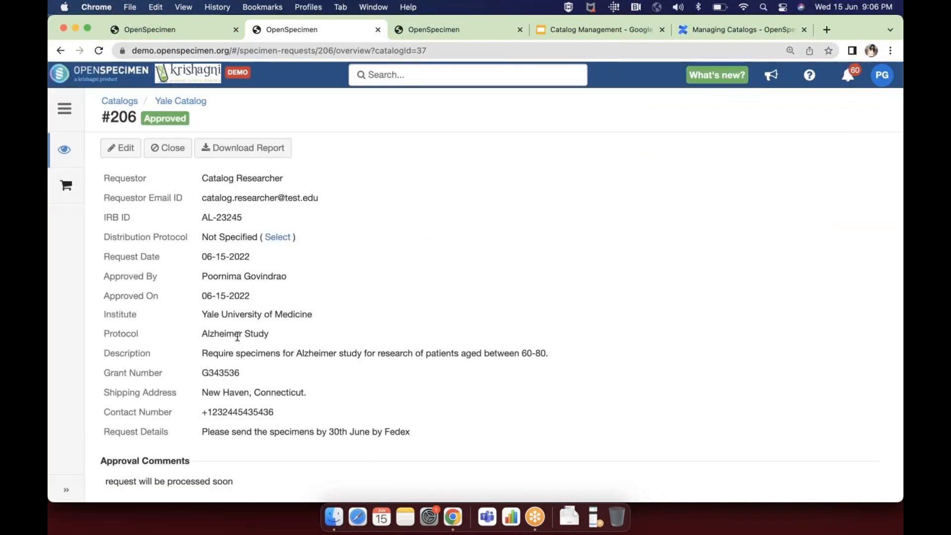
{"action": "left_click", "coordinate": [66, 186]}
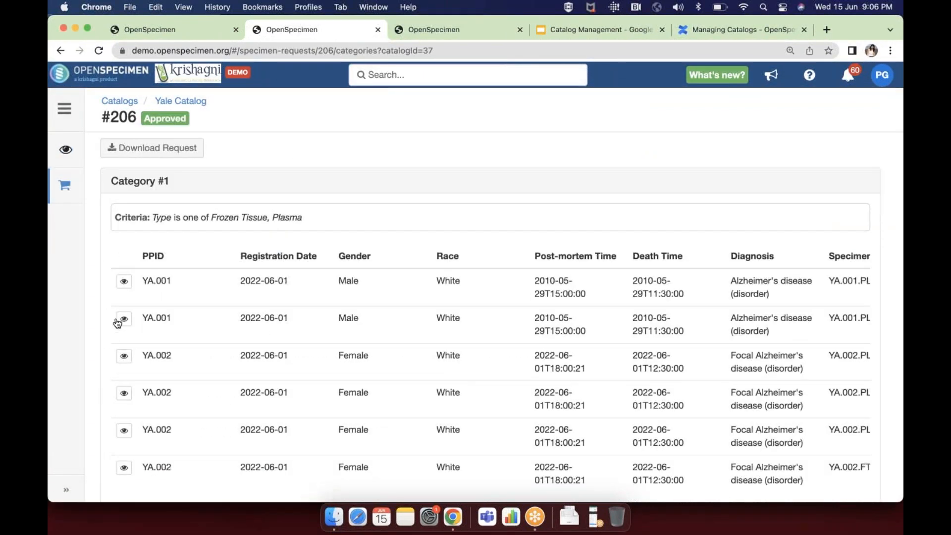
{"action": "left_click", "coordinate": [124, 281]}
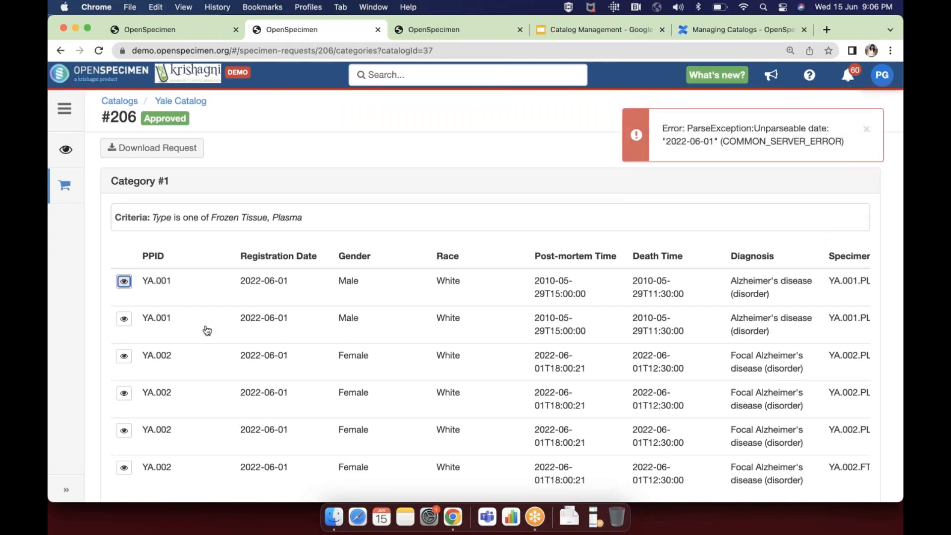
{"action": "left_click", "coordinate": [66, 150]}
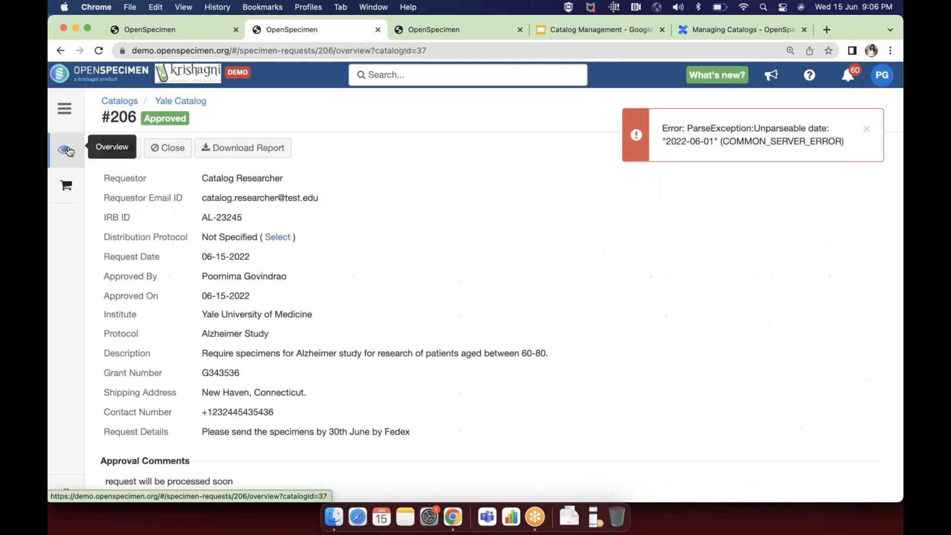
{"action": "left_click", "coordinate": [180, 101]}
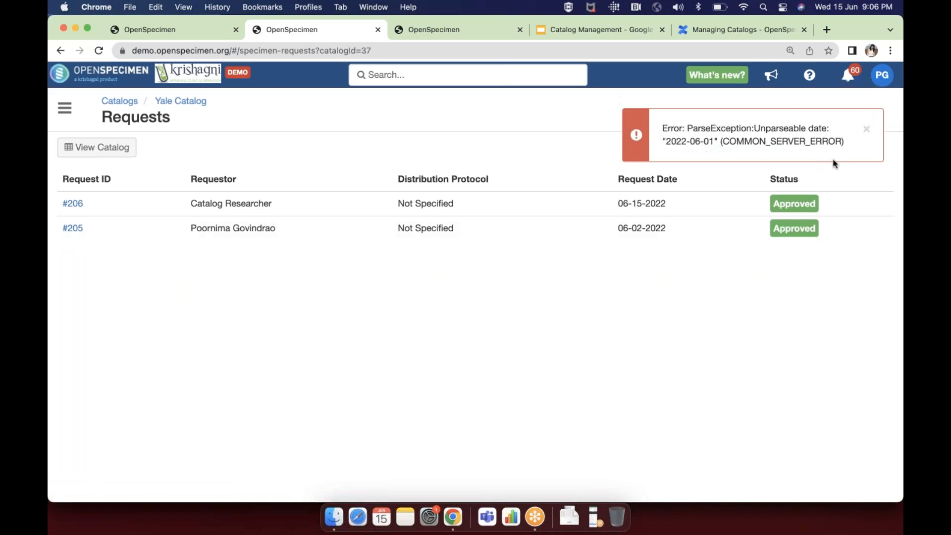
{"action": "left_click", "coordinate": [866, 128]}
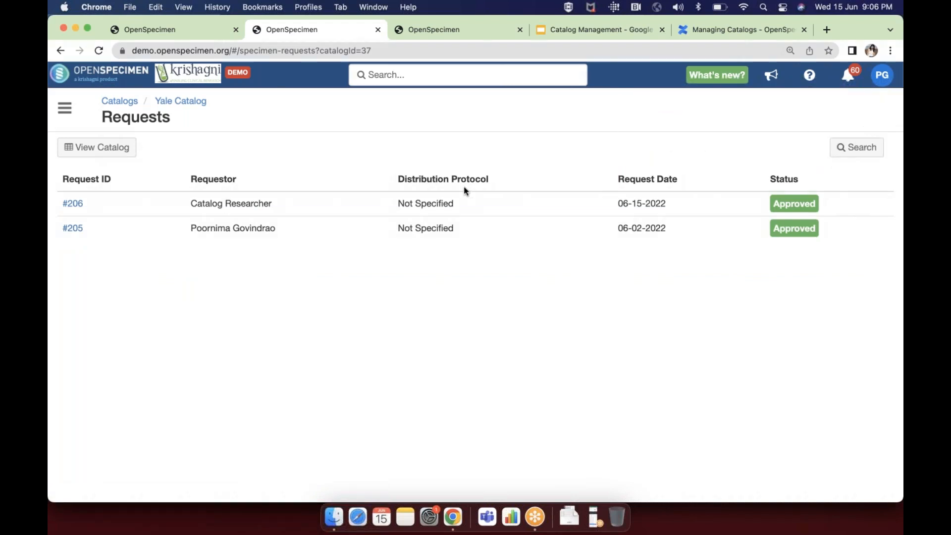
Step: Open the requests of the #1 Specimen Catalog and examine their statuses
{"action": "left_click", "coordinate": [120, 101]}
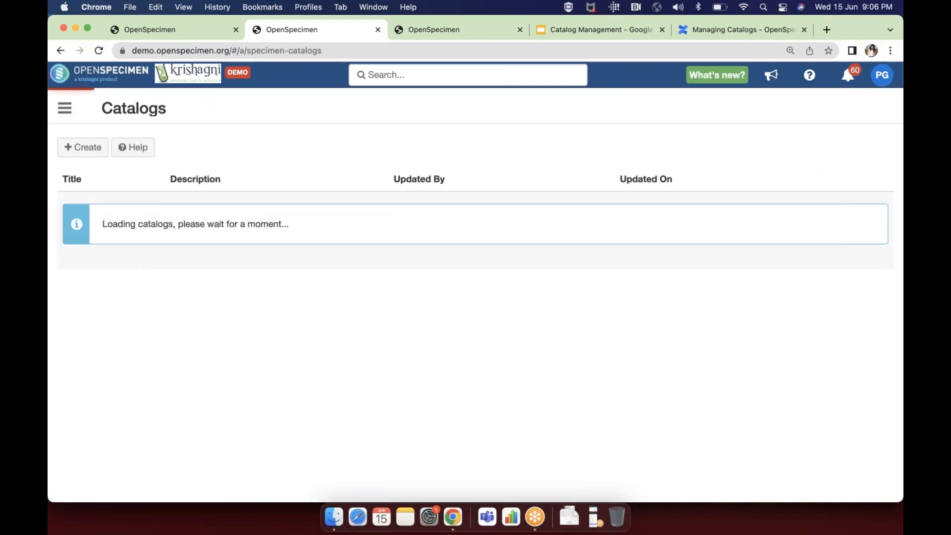
{"action": "left_click", "coordinate": [131, 204]}
{"action": "left_click", "coordinate": [326, 154]}
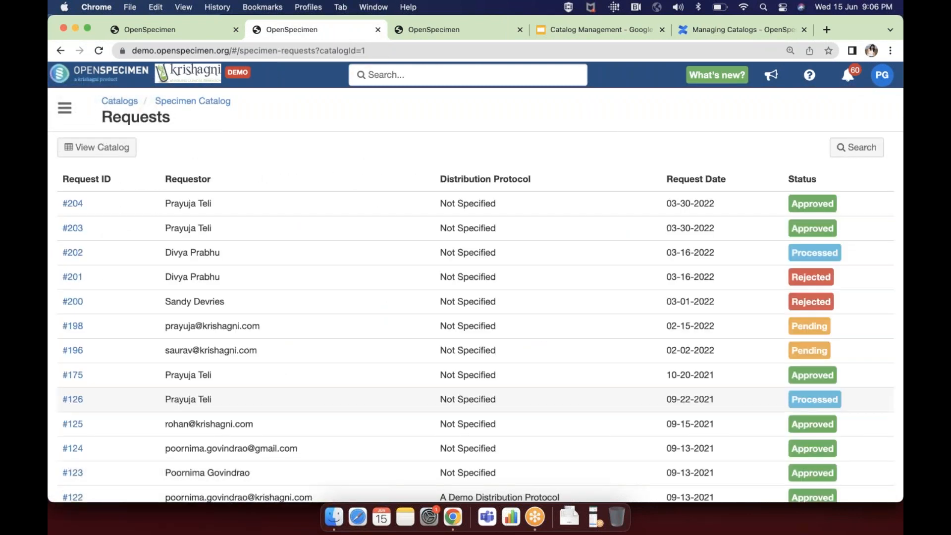
{"action": "scroll", "coordinate": [475, 342], "scroll_direction": "down", "scroll_amount": 5}
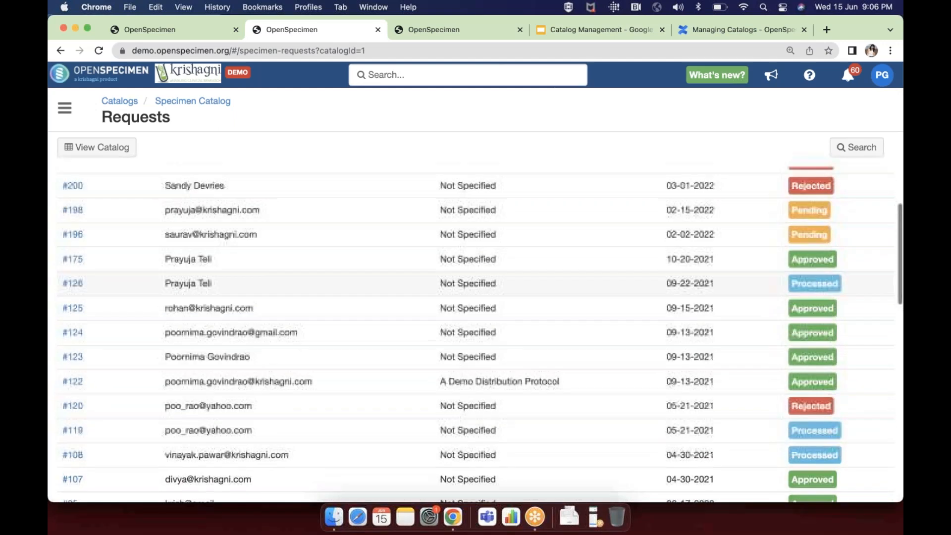
{"action": "scroll", "coordinate": [475, 341], "scroll_direction": "up", "scroll_amount": 5}
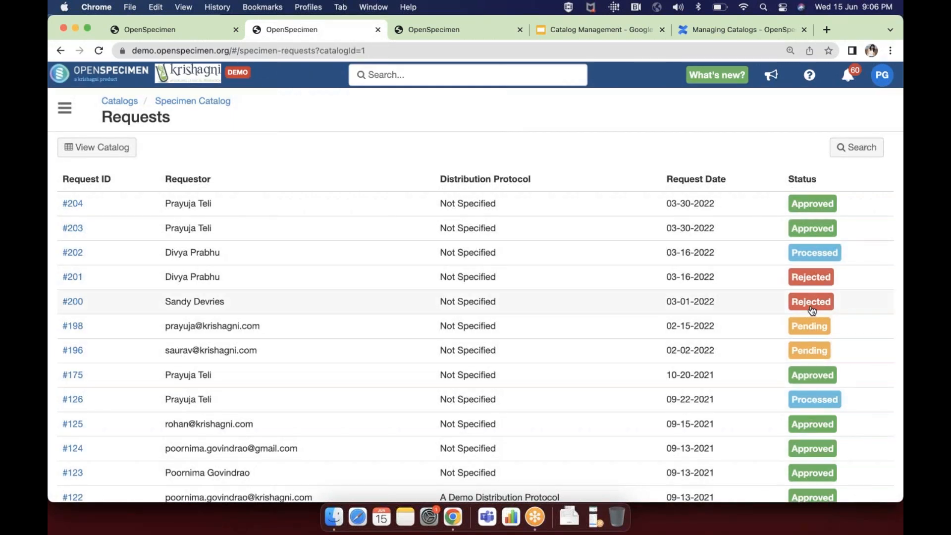
Step: Examine the overview and specimen statuses of the processed request dated 03-16-2022, and switch back to the Catalog Management presentation
{"action": "left_click", "coordinate": [817, 249]}
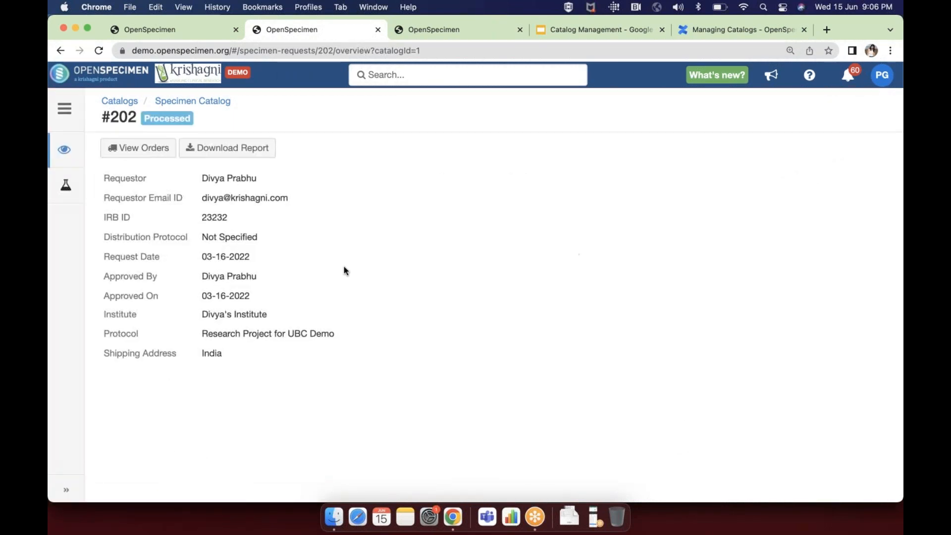
{"action": "left_click", "coordinate": [65, 185]}
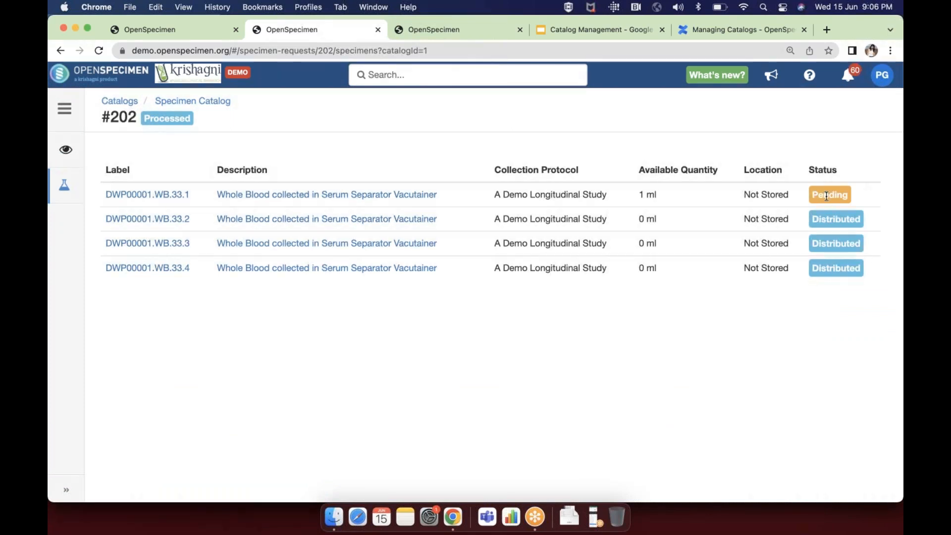
{"action": "left_click", "coordinate": [65, 149]}
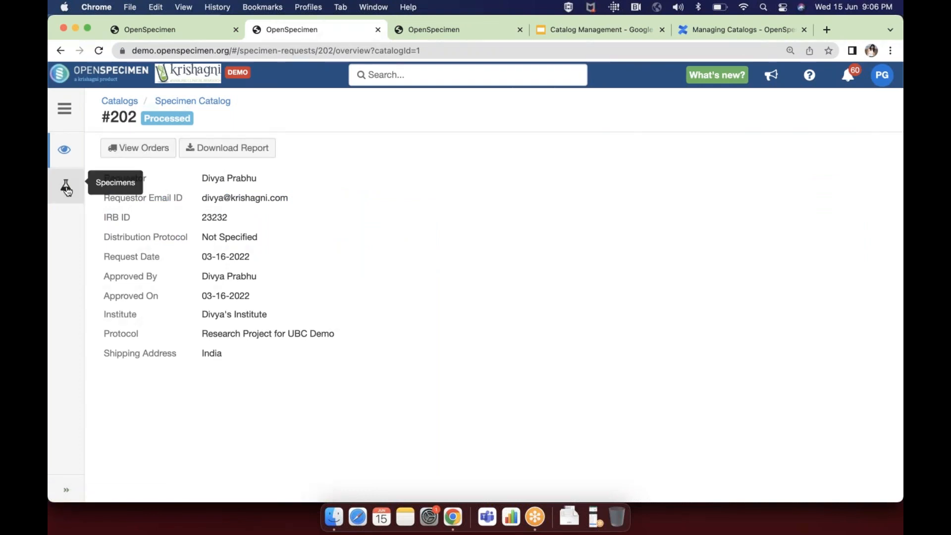
{"action": "left_click", "coordinate": [575, 31]}
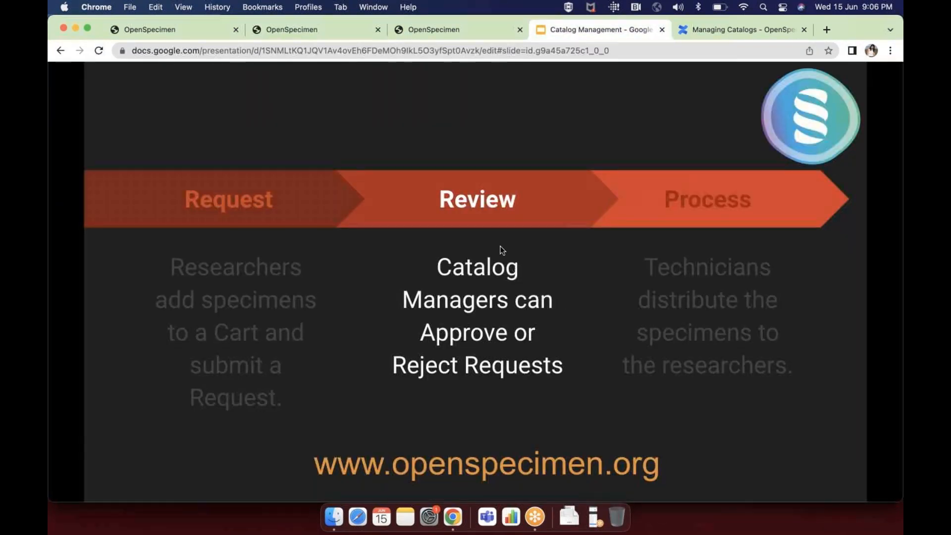
Step: Advance the presentation to the Process stage, and open the pending Specimen Catalog request dated 05-16-2020 in OpenSpecimen
{"action": "left_click", "coordinate": [541, 392]}
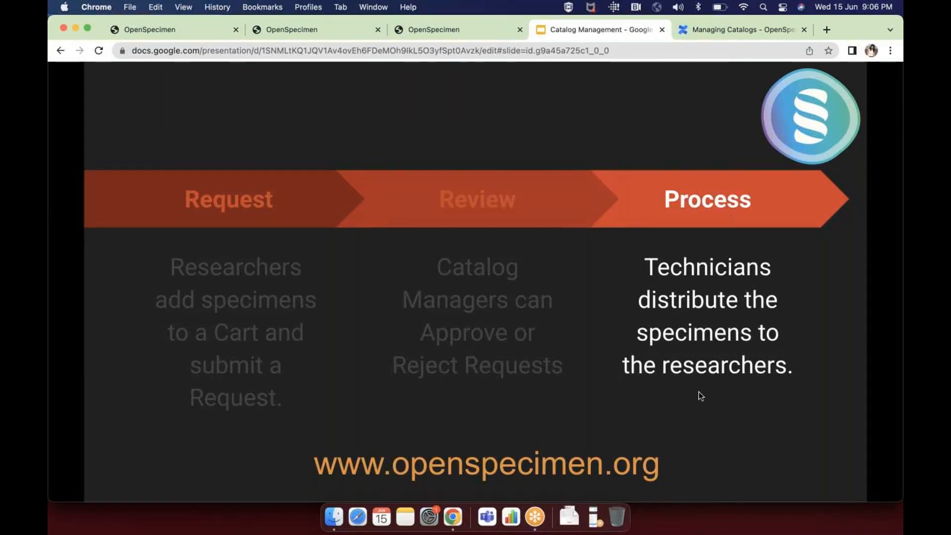
{"action": "left_click", "coordinate": [473, 33]}
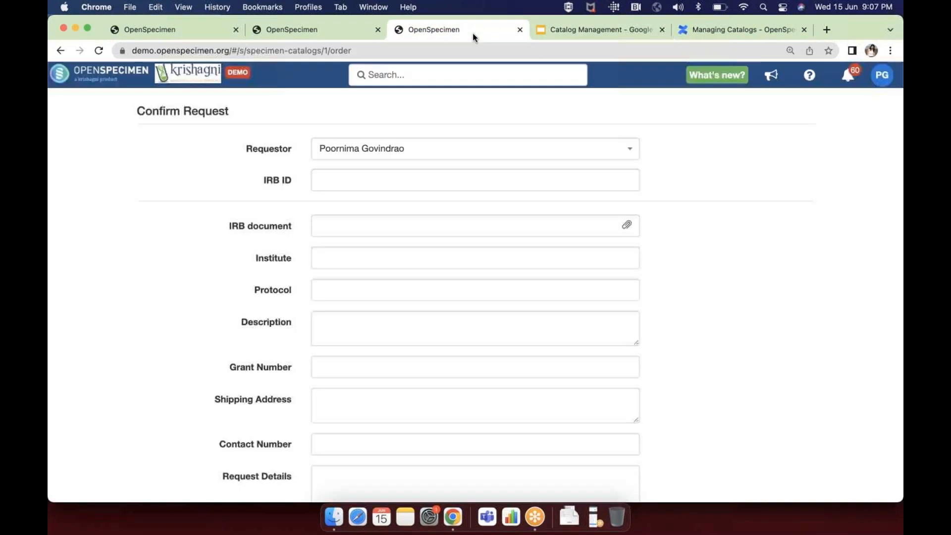
{"action": "left_click", "coordinate": [339, 30]}
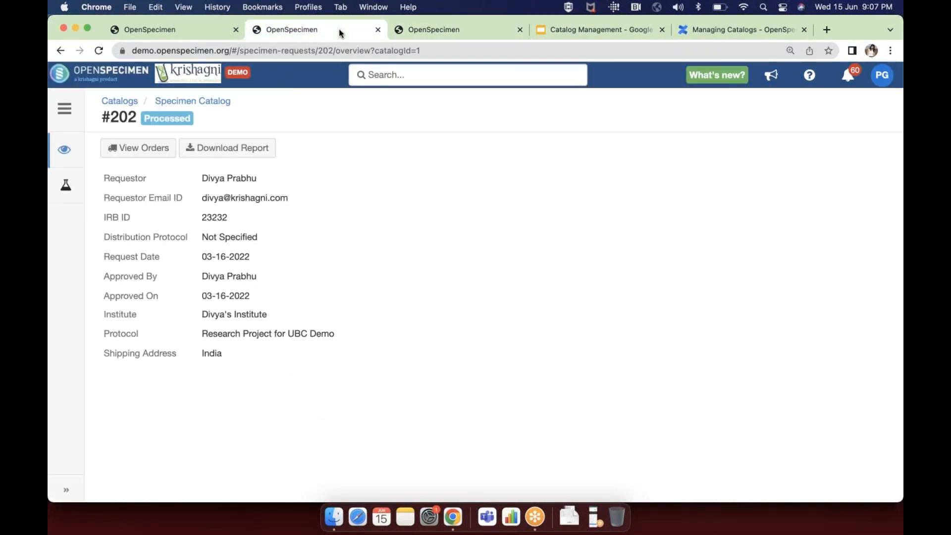
{"action": "left_click", "coordinate": [209, 104]}
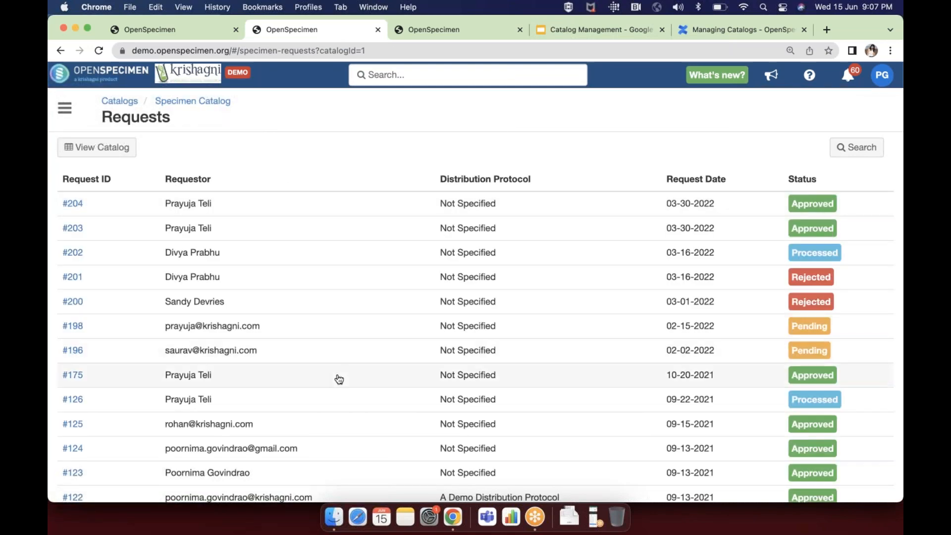
{"action": "scroll", "coordinate": [339, 380], "scroll_direction": "down", "scroll_amount": 5}
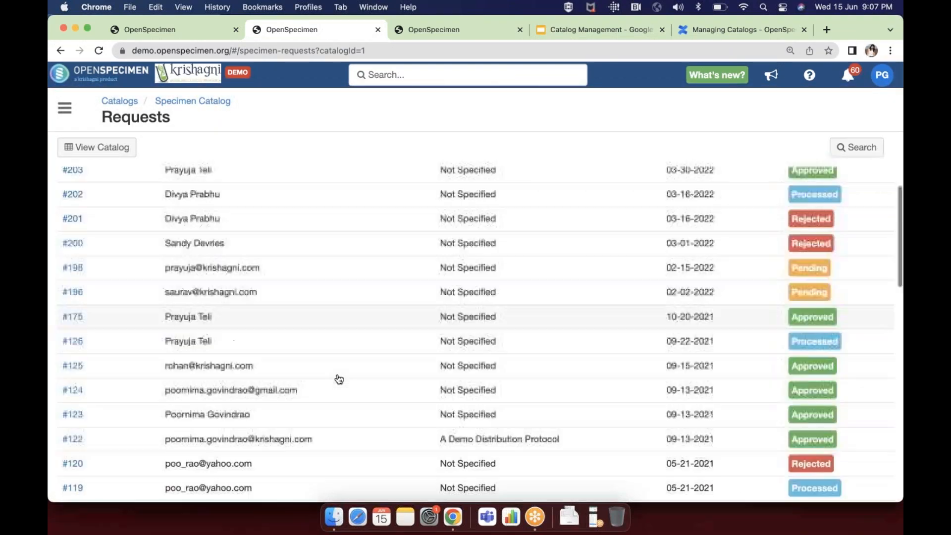
{"action": "scroll", "coordinate": [339, 379], "scroll_direction": "down", "scroll_amount": 1}
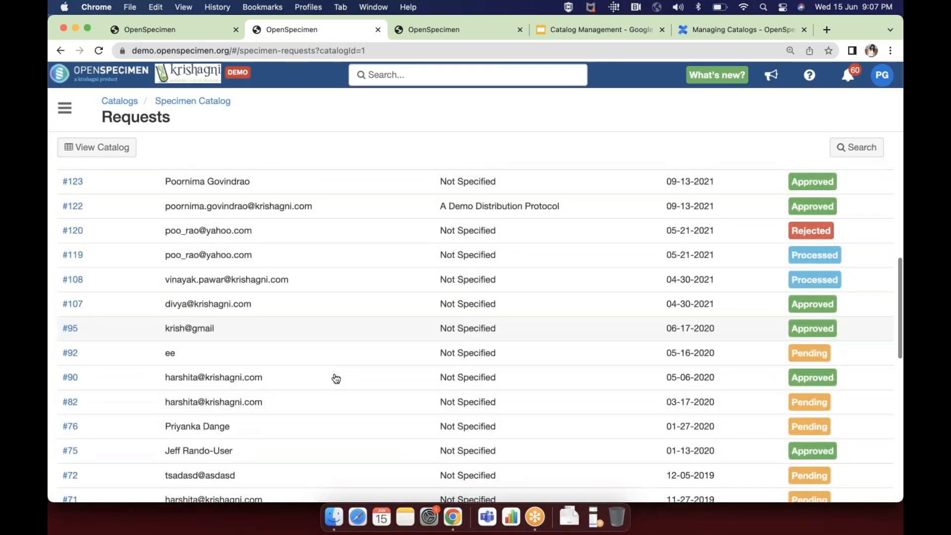
{"action": "left_click", "coordinate": [205, 359]}
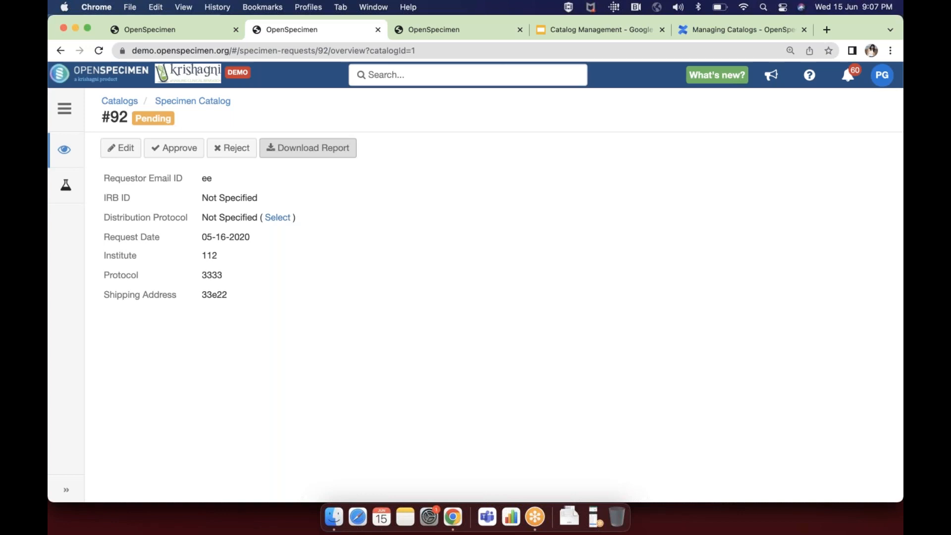
Step: Return to the Catalog Management presentation and advance through the email notification slides to the one on viewing more details per specimen
{"action": "left_click", "coordinate": [593, 27]}
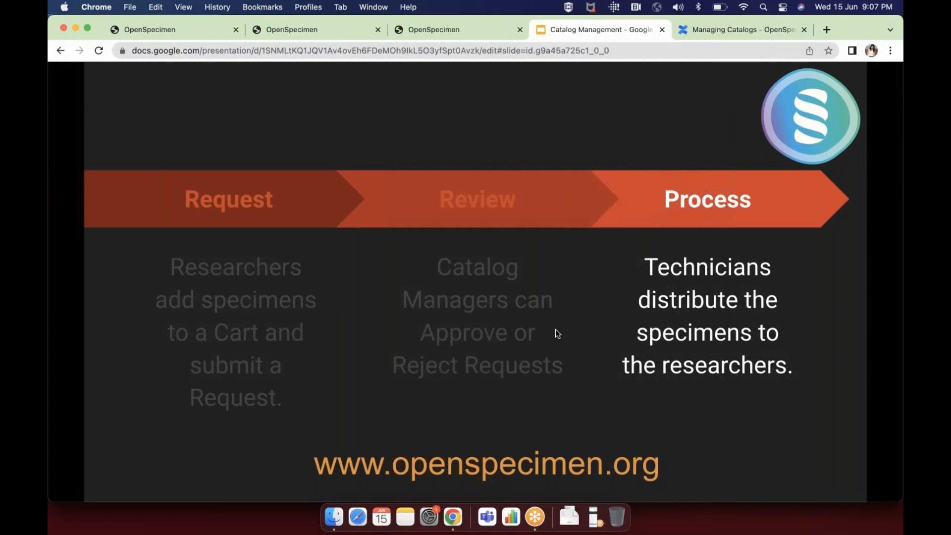
{"action": "left_click", "coordinate": [558, 350]}
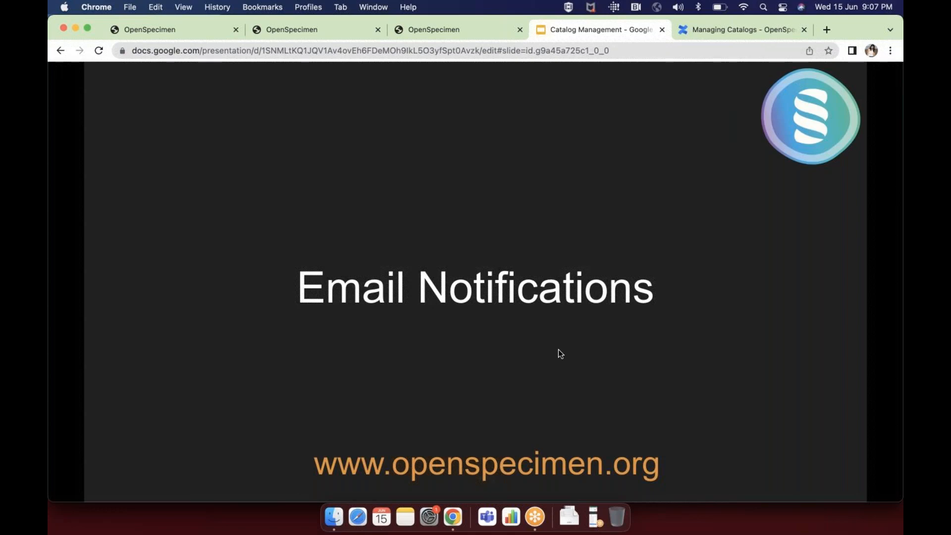
{"action": "key", "text": "Right"}
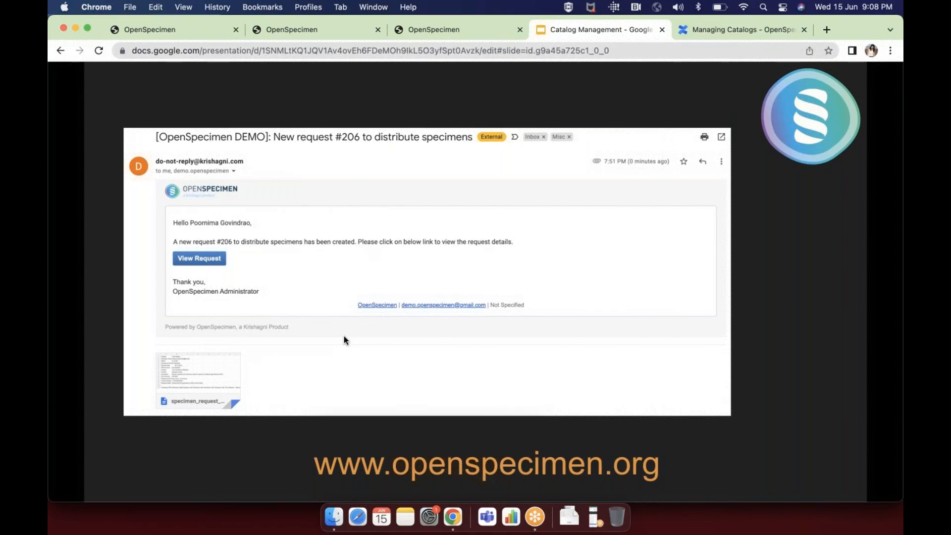
{"action": "key", "text": "Right"}
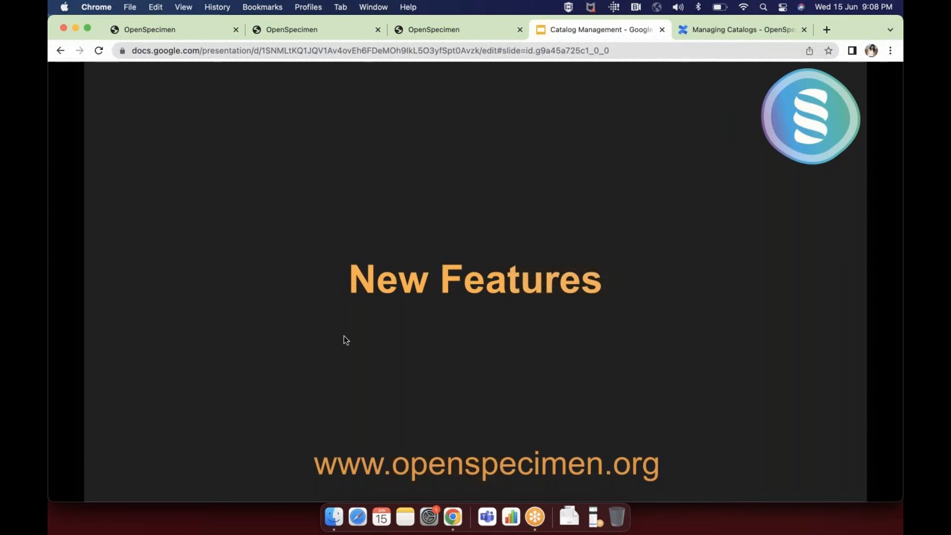
{"action": "key", "text": "Right"}
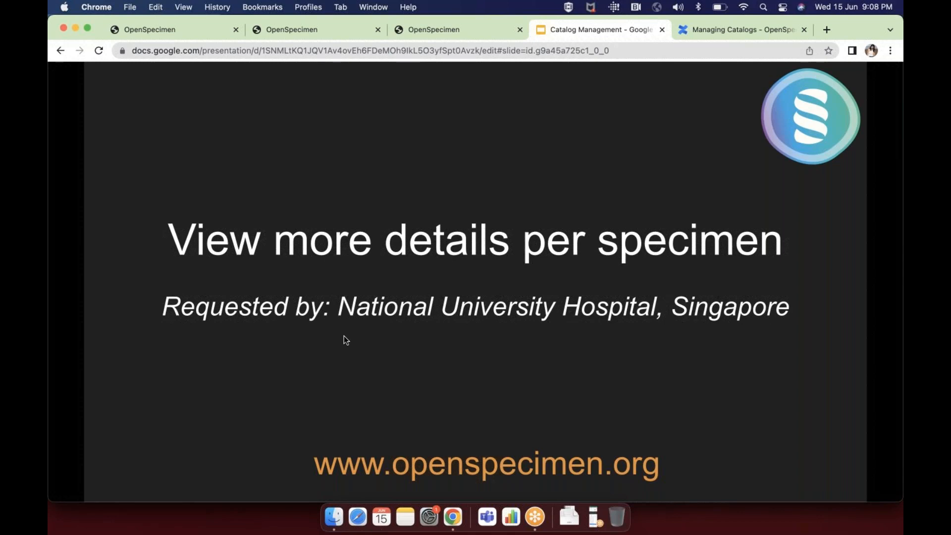
Step: Switch back to OpenSpecimen and open the Specimen Catalog's filterable specimen view from its data dashboard
{"action": "left_click", "coordinate": [320, 29]}
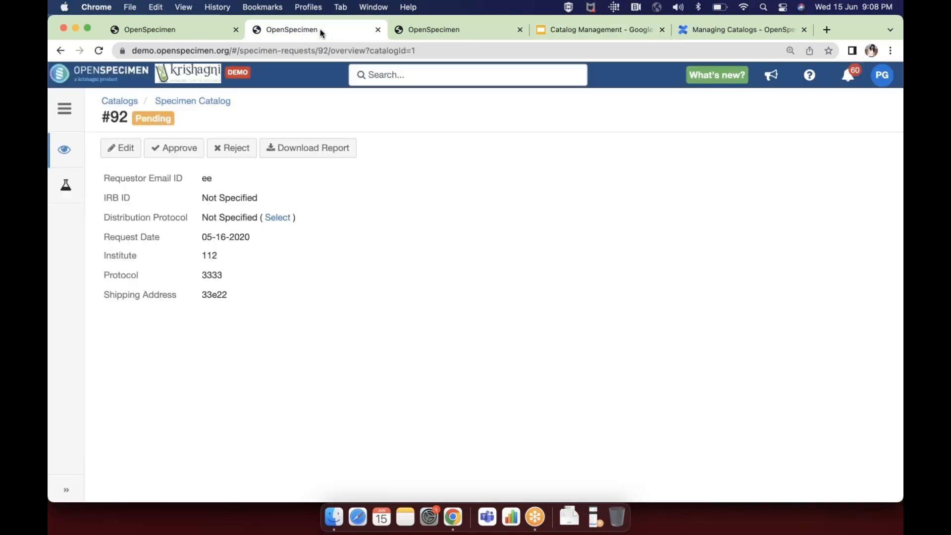
{"action": "left_click", "coordinate": [183, 102]}
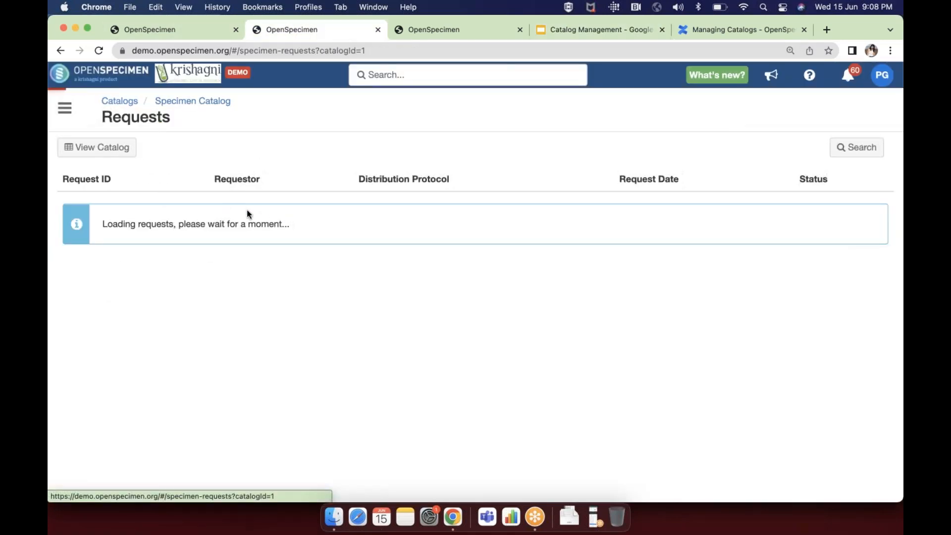
{"action": "left_click", "coordinate": [125, 148]}
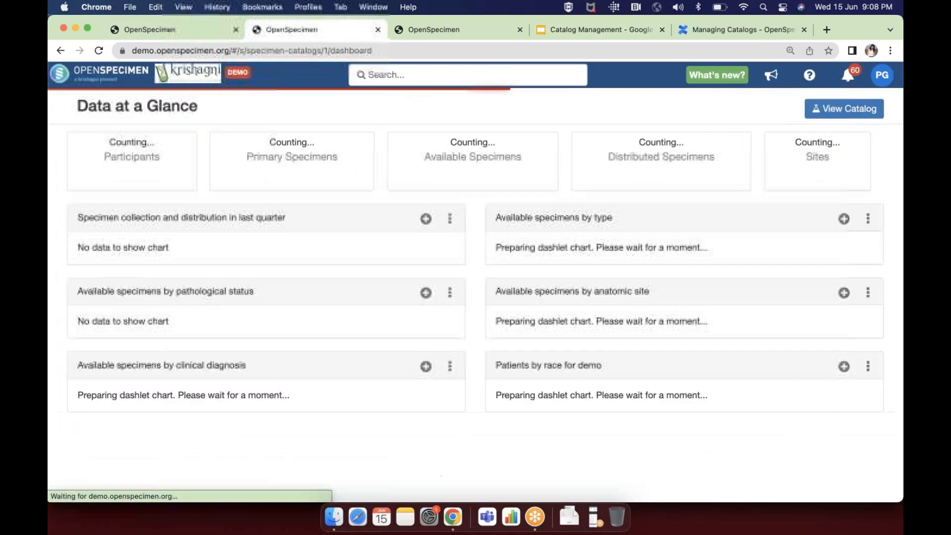
{"action": "left_click", "coordinate": [859, 112]}
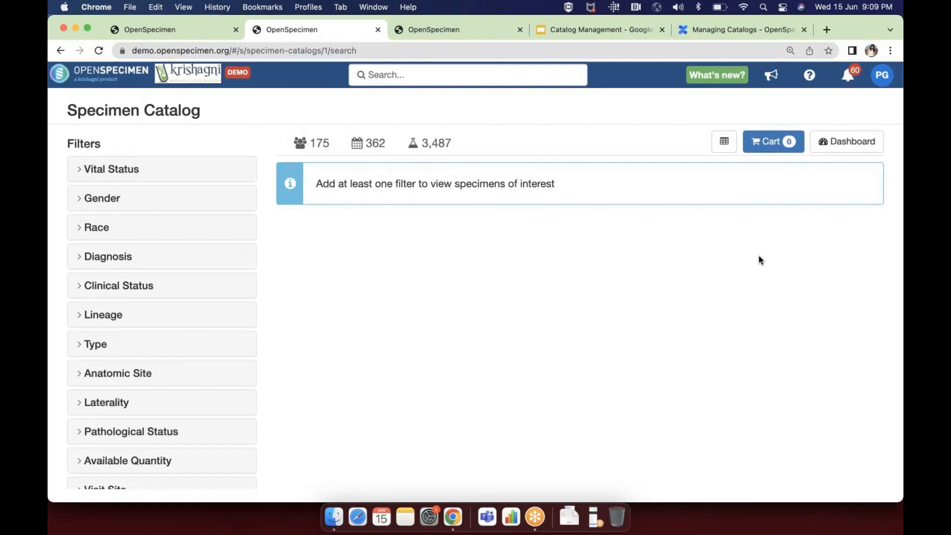
{"action": "left_click", "coordinate": [837, 144]}
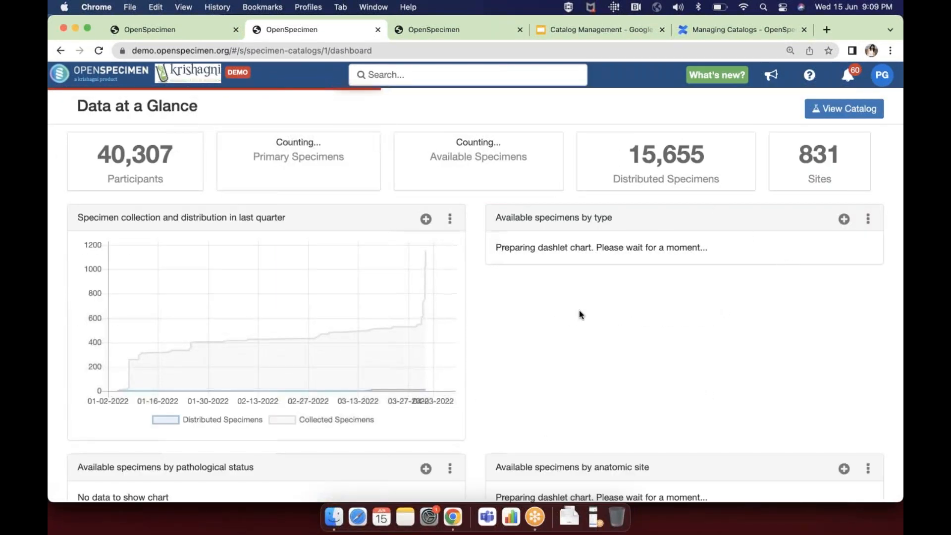
{"action": "left_click", "coordinate": [828, 111]}
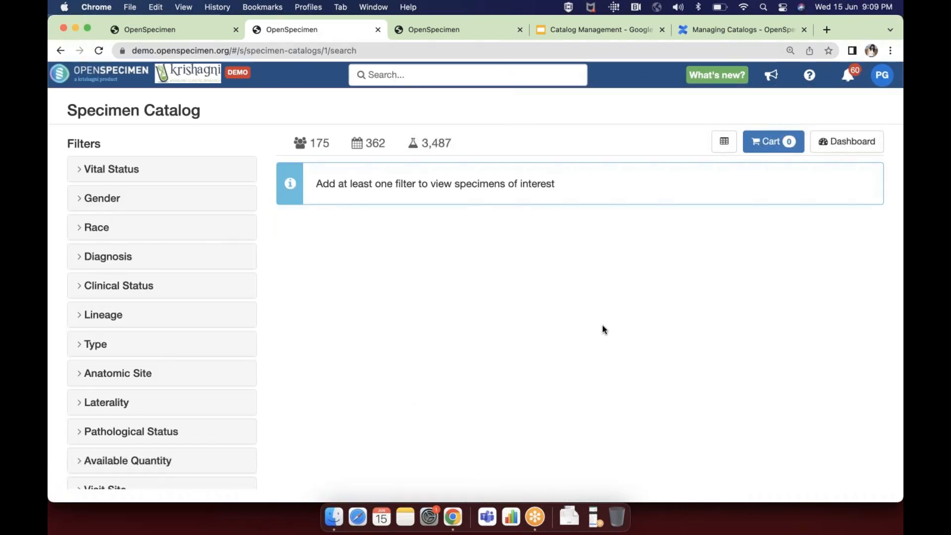
Step: Filter the catalog's specimens by vital status Alive and gender Male
{"action": "left_click", "coordinate": [82, 172]}
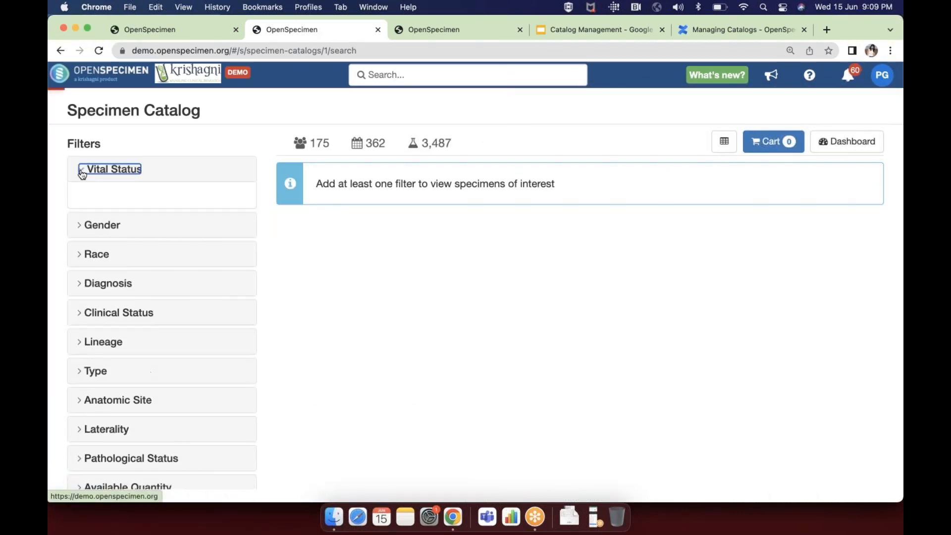
{"action": "left_click", "coordinate": [82, 201]}
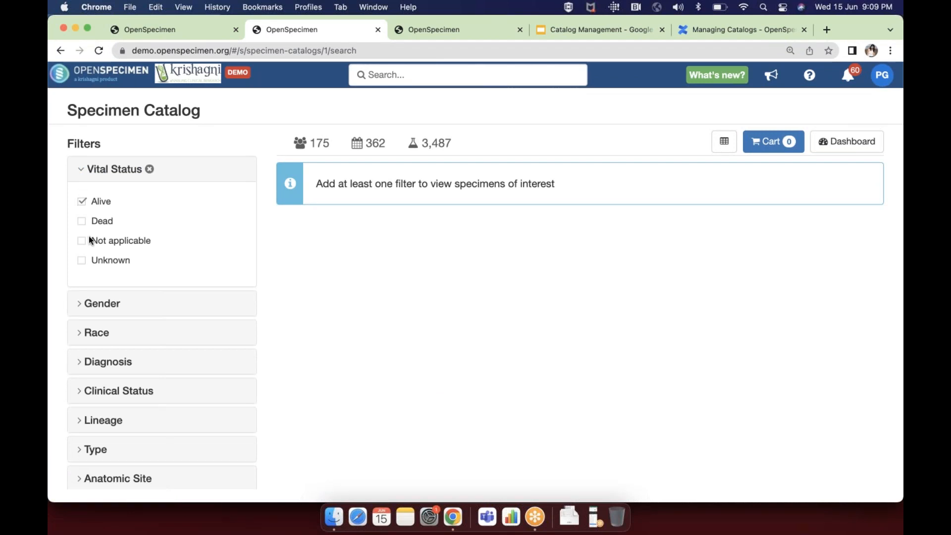
{"action": "left_click", "coordinate": [79, 303]}
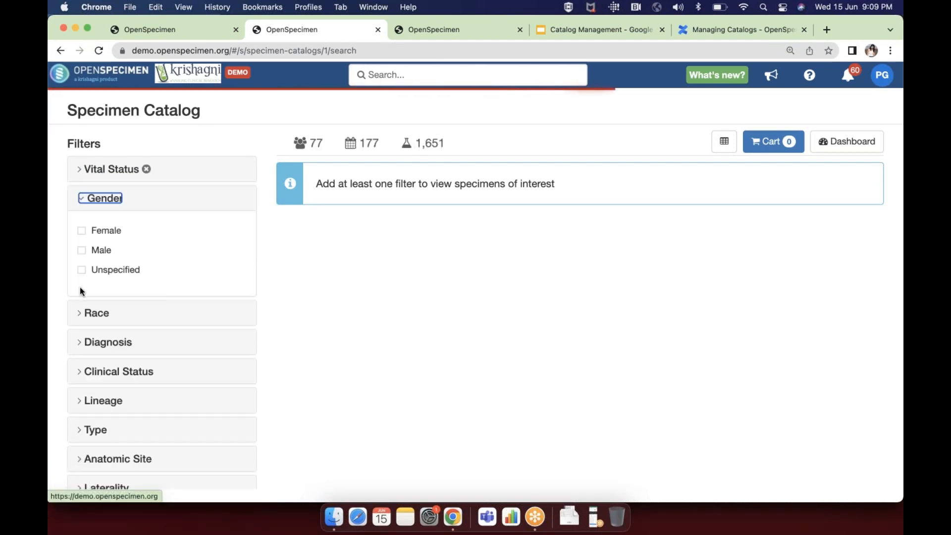
{"action": "left_click", "coordinate": [82, 251]}
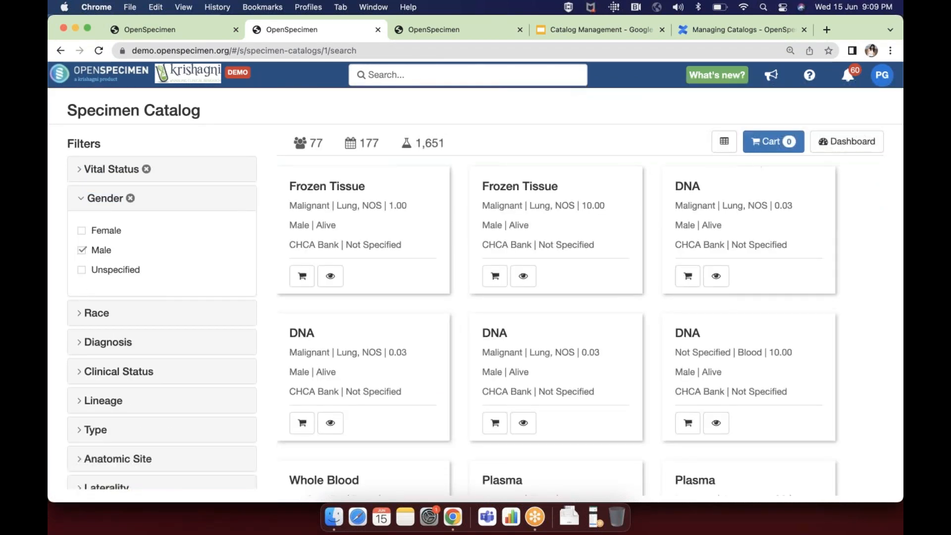
Step: Show the filtered specimens as a table and look across all of its columns
{"action": "left_click", "coordinate": [724, 141]}
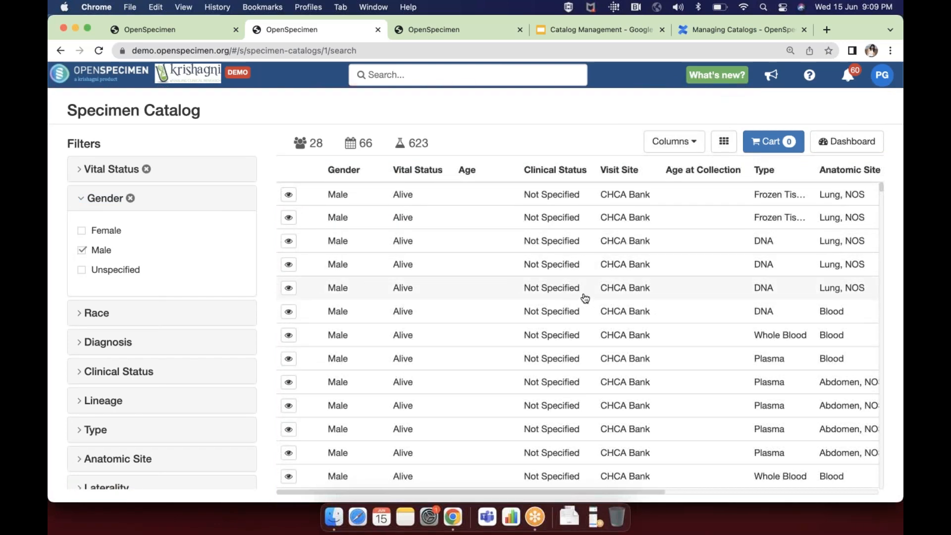
{"action": "scroll", "coordinate": [584, 297], "scroll_direction": "right", "scroll_amount": 10}
{"action": "scroll", "coordinate": [581, 297], "scroll_direction": "left", "scroll_amount": 10}
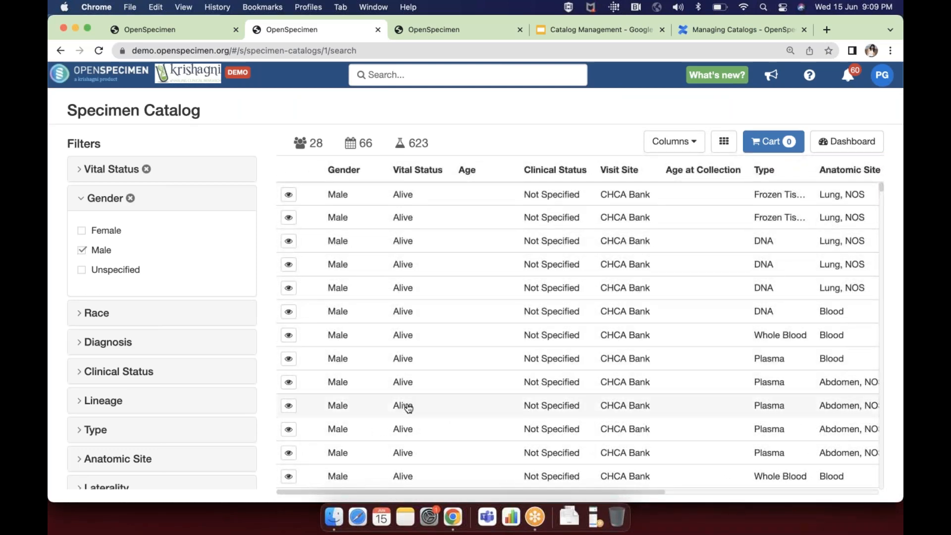
Step: Examine the first specimen's details, and advance the Catalog Management presentation to the slide on researchers configuring the results view
{"action": "left_click", "coordinate": [288, 194]}
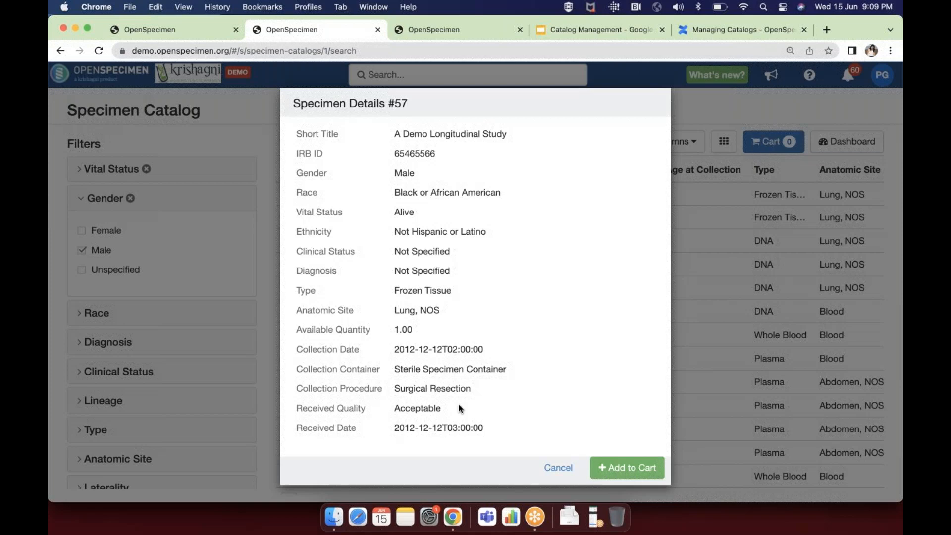
{"action": "left_click", "coordinate": [557, 467]}
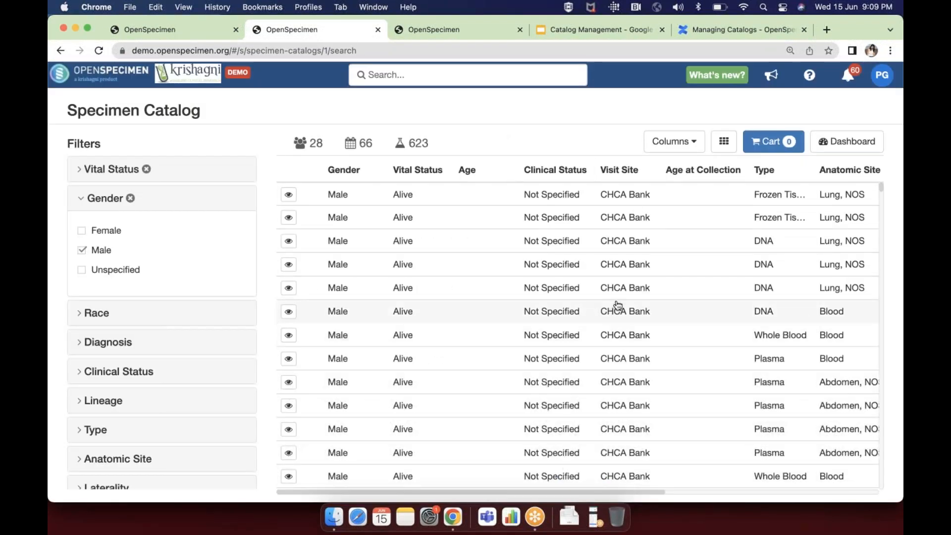
{"action": "left_click", "coordinate": [288, 194]}
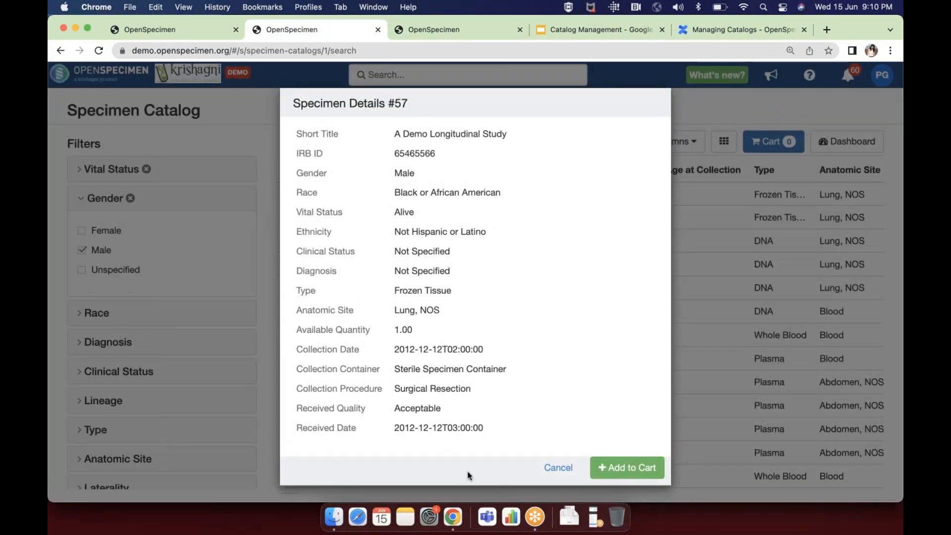
{"action": "left_click", "coordinate": [557, 468]}
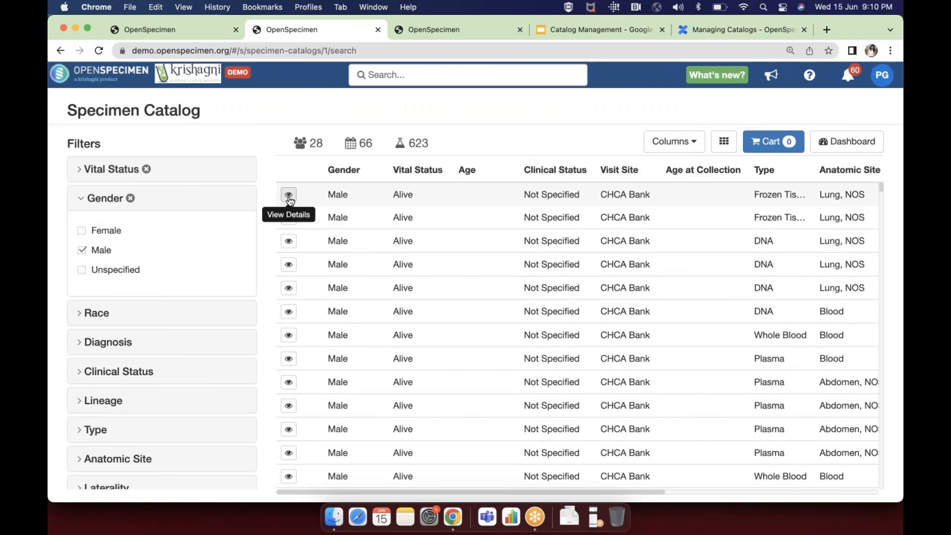
{"action": "left_click", "coordinate": [597, 30]}
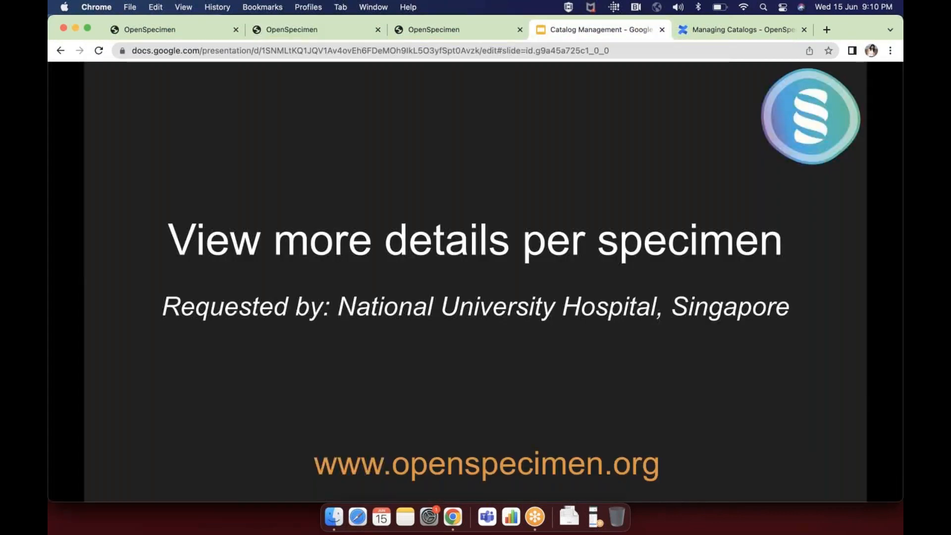
{"action": "left_click", "coordinate": [482, 200]}
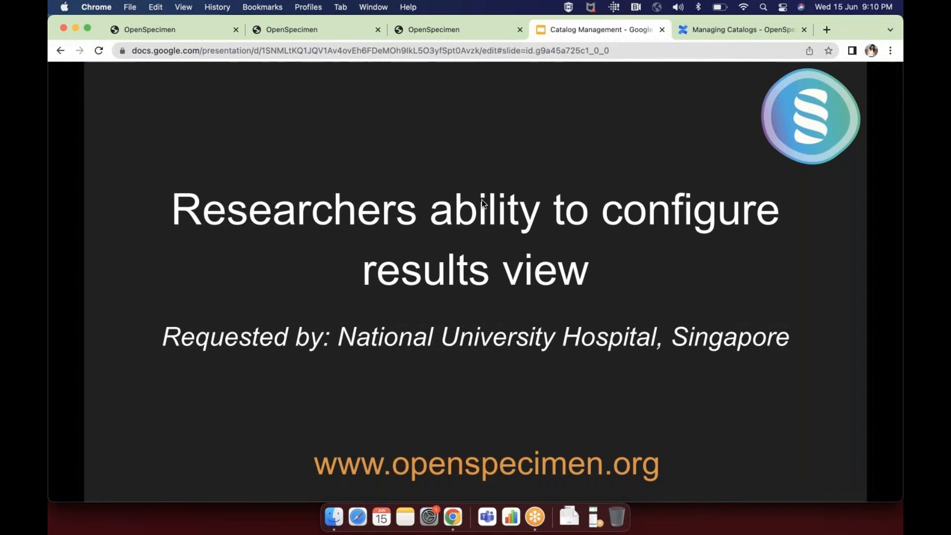
Step: Return to OpenSpecimen and hide the Available Quantity, Pathological Status and Laterality columns in the Specimen Catalog's results table
{"action": "left_click", "coordinate": [346, 31]}
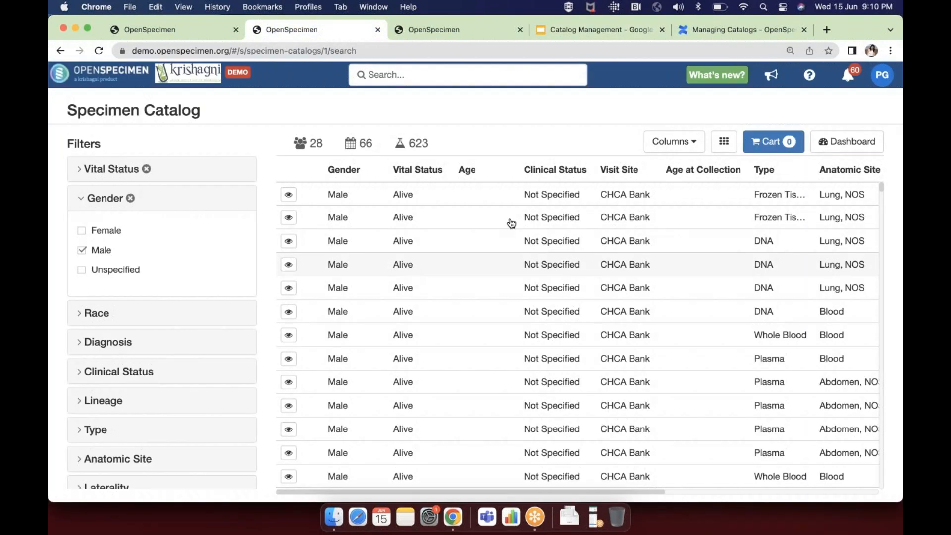
{"action": "left_click", "coordinate": [686, 146]}
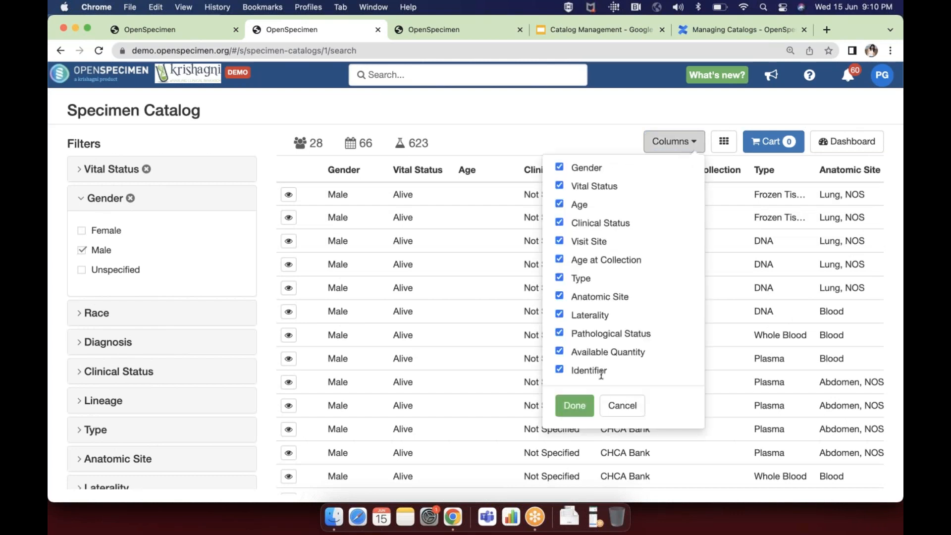
{"action": "left_click", "coordinate": [560, 351]}
{"action": "left_click", "coordinate": [560, 335]}
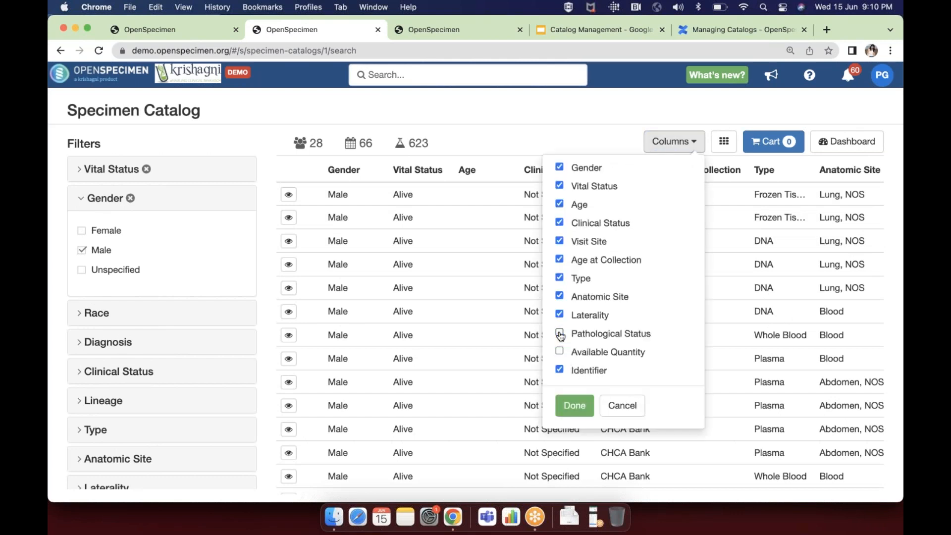
{"action": "left_click", "coordinate": [561, 314]}
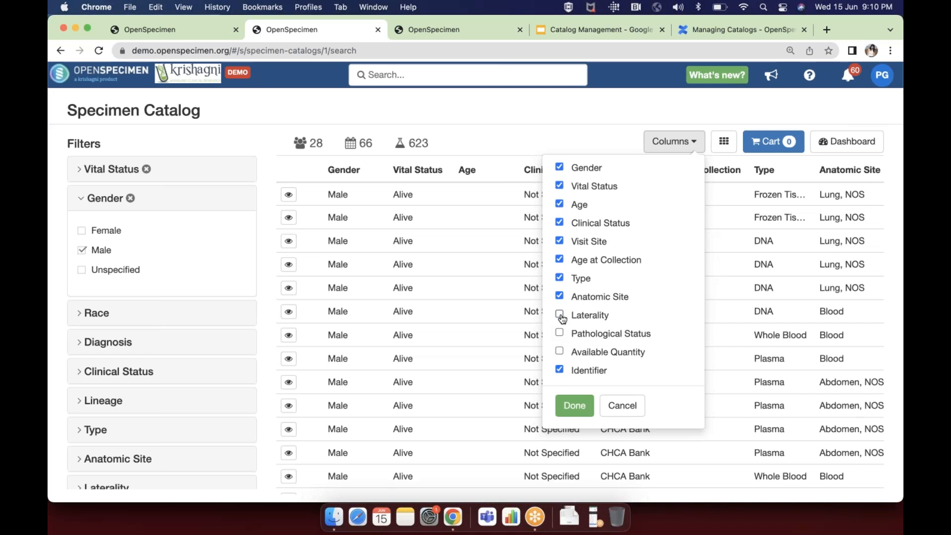
{"action": "left_click", "coordinate": [574, 406]}
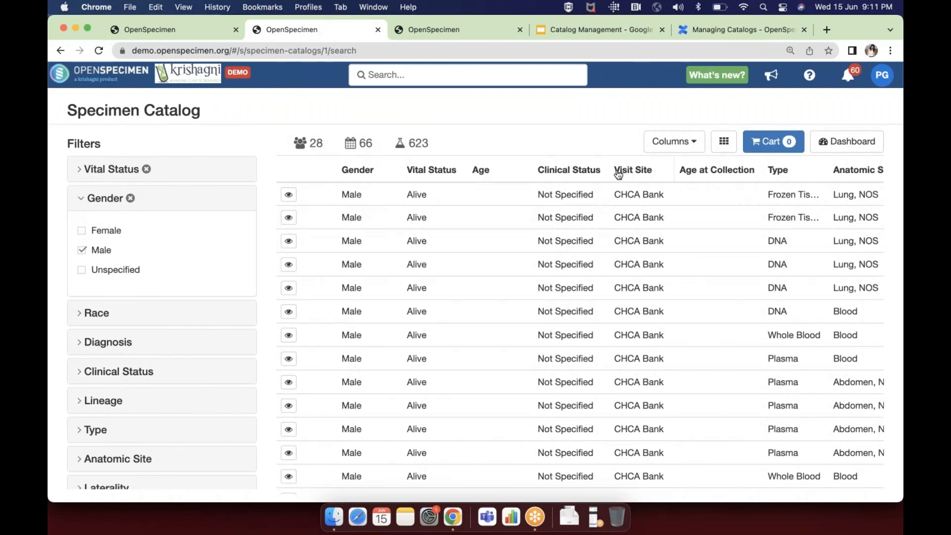
Step: Review the selectable columns for the Specimen Catalog's results table and close the list
{"action": "left_click", "coordinate": [674, 142]}
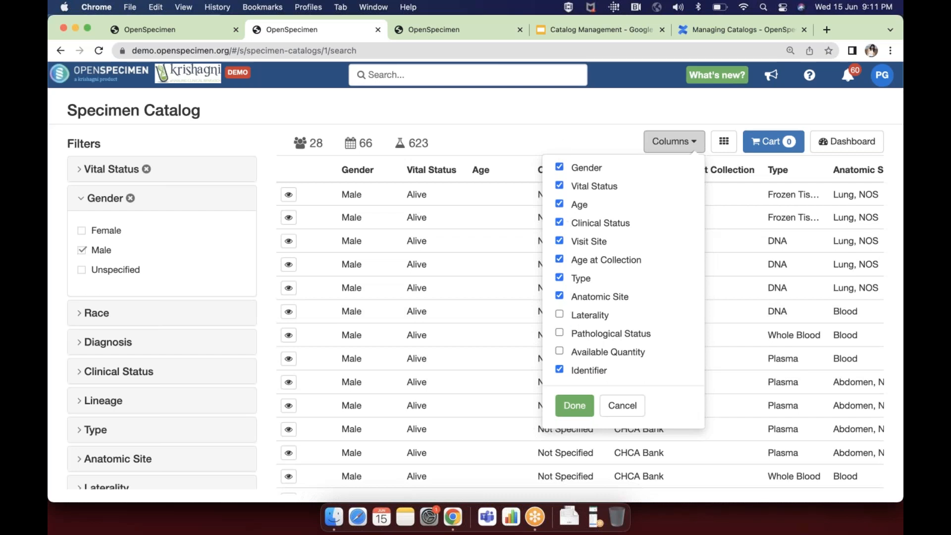
{"action": "left_click", "coordinate": [620, 405]}
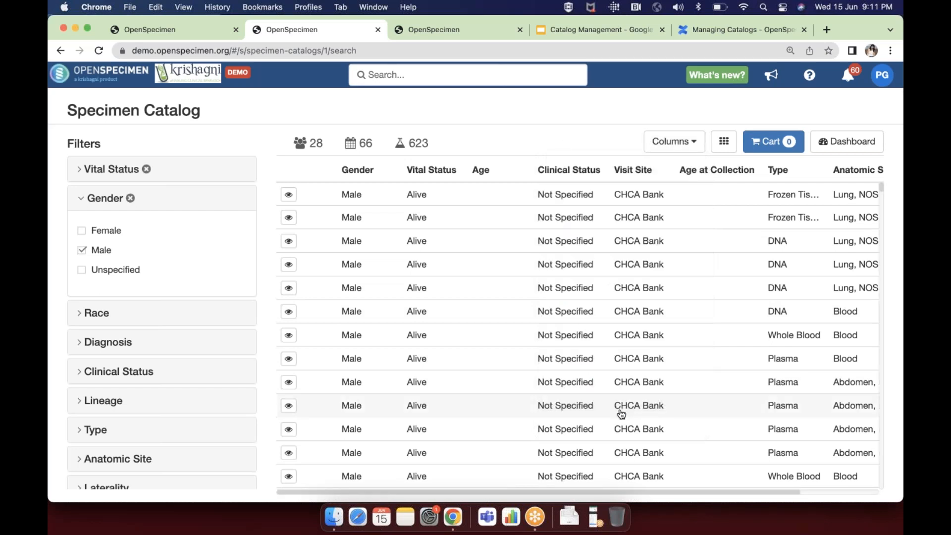
Step: Open the Yale Catalog for editing and add Gender, PPID, Race and Death Time as its search result columns
{"action": "left_click", "coordinate": [170, 34]}
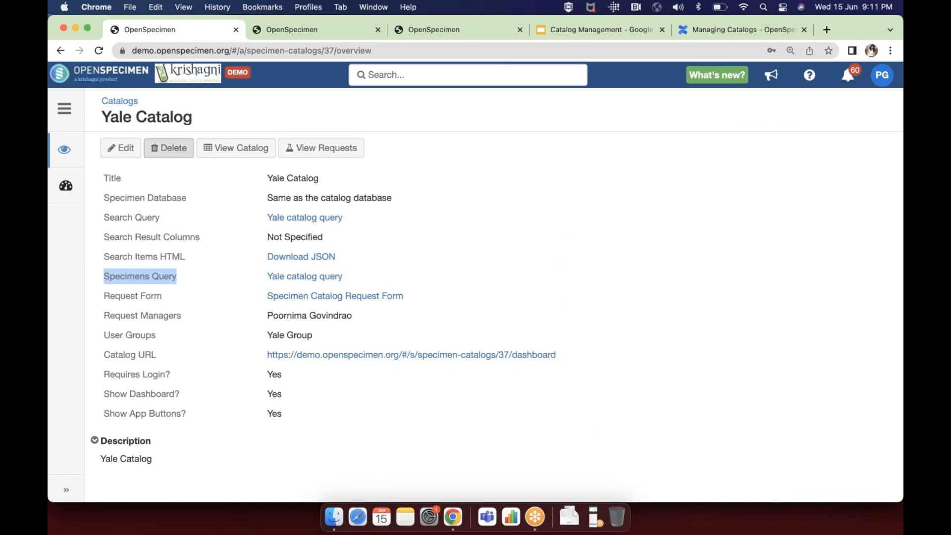
{"action": "left_click", "coordinate": [124, 151]}
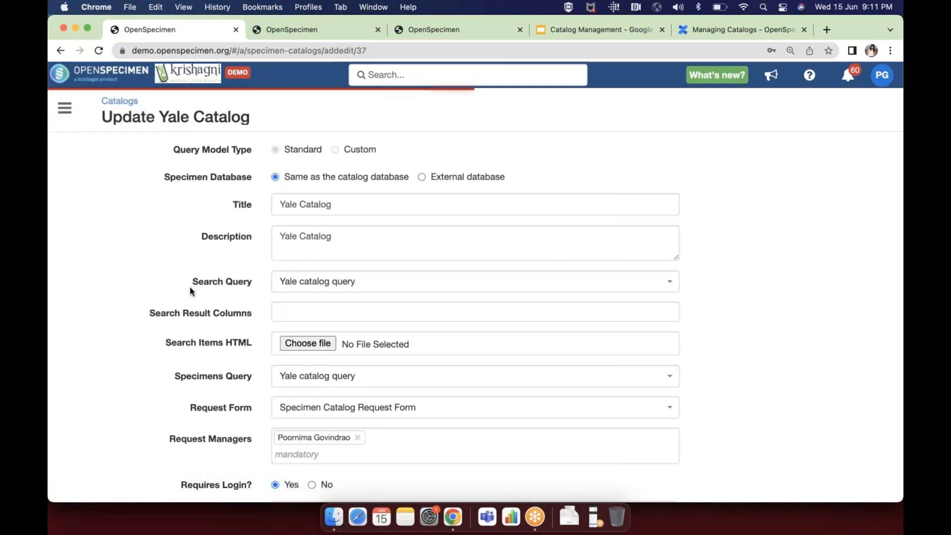
{"action": "left_click_drag", "start_coordinate": [192, 281], "coordinate": [256, 285]}
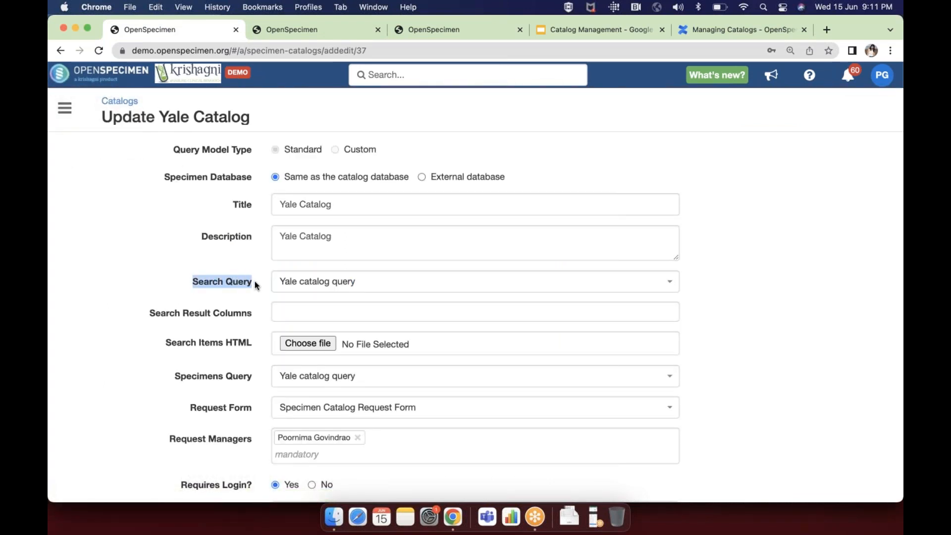
{"action": "left_click", "coordinate": [292, 309]}
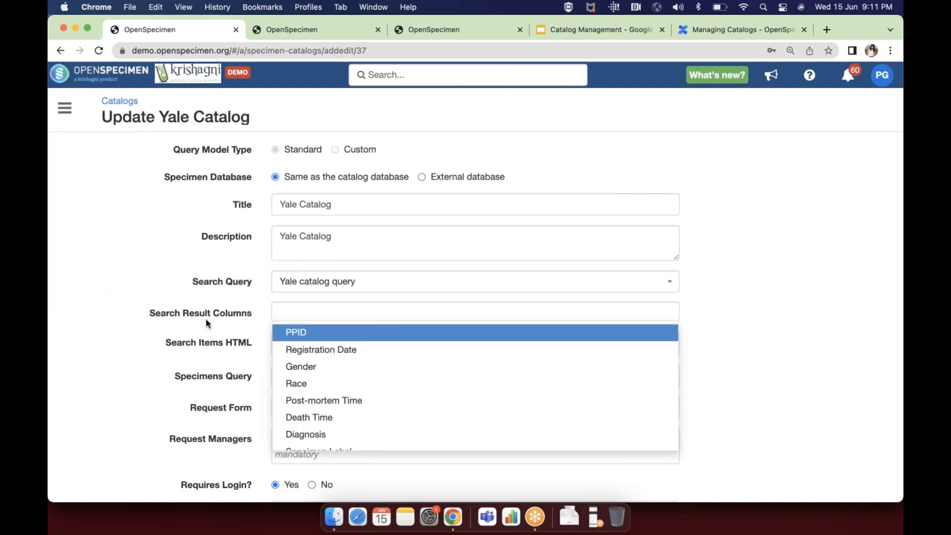
{"action": "left_click", "coordinate": [326, 321]}
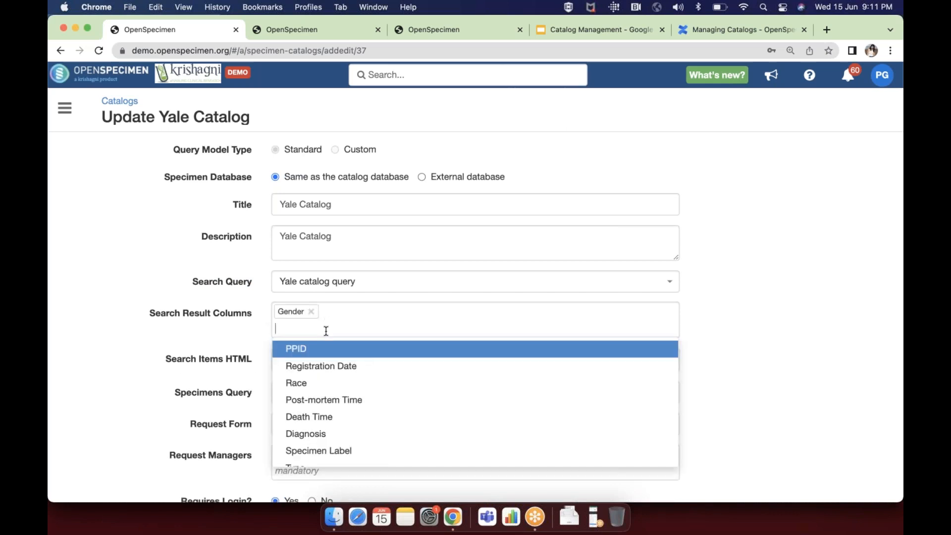
{"action": "left_click", "coordinate": [323, 349]}
{"action": "left_click", "coordinate": [337, 327]}
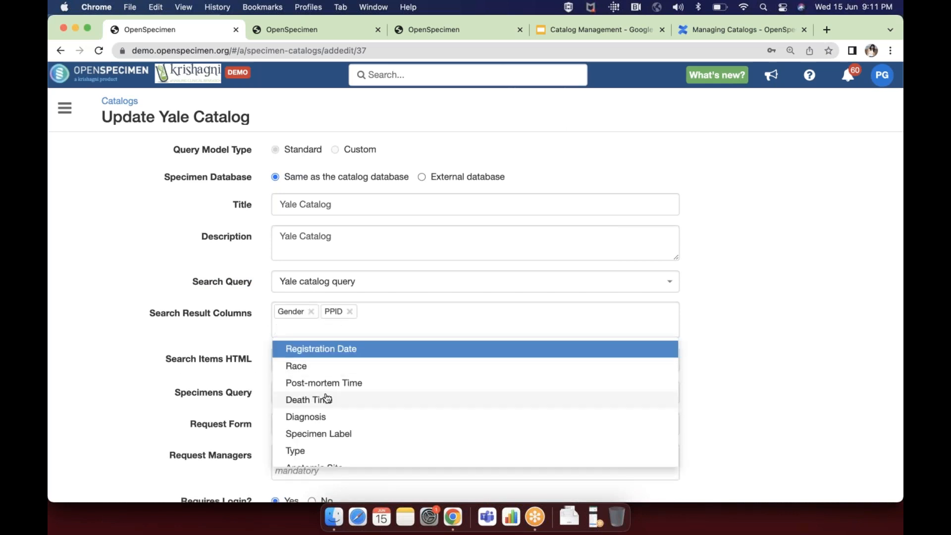
{"action": "left_click", "coordinate": [328, 369]}
{"action": "left_click", "coordinate": [330, 330]}
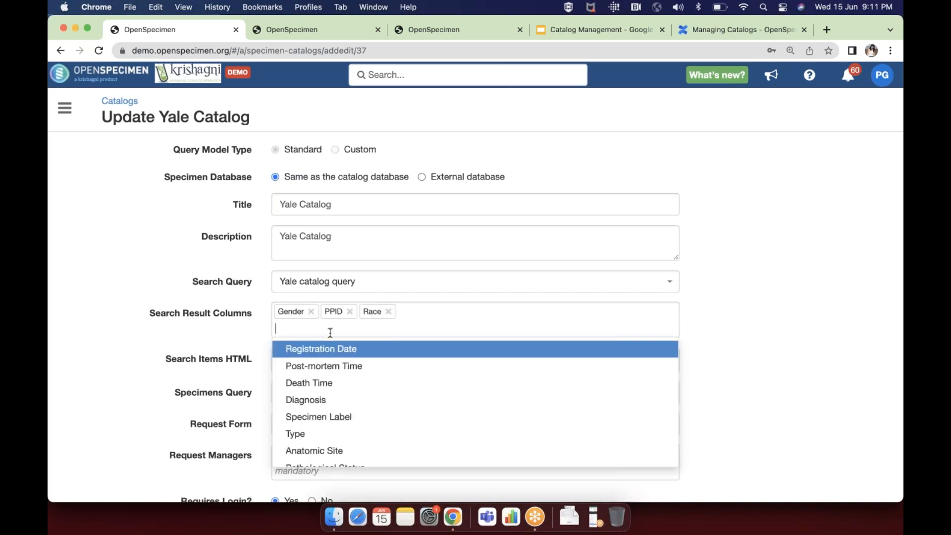
{"action": "left_click", "coordinate": [329, 383]}
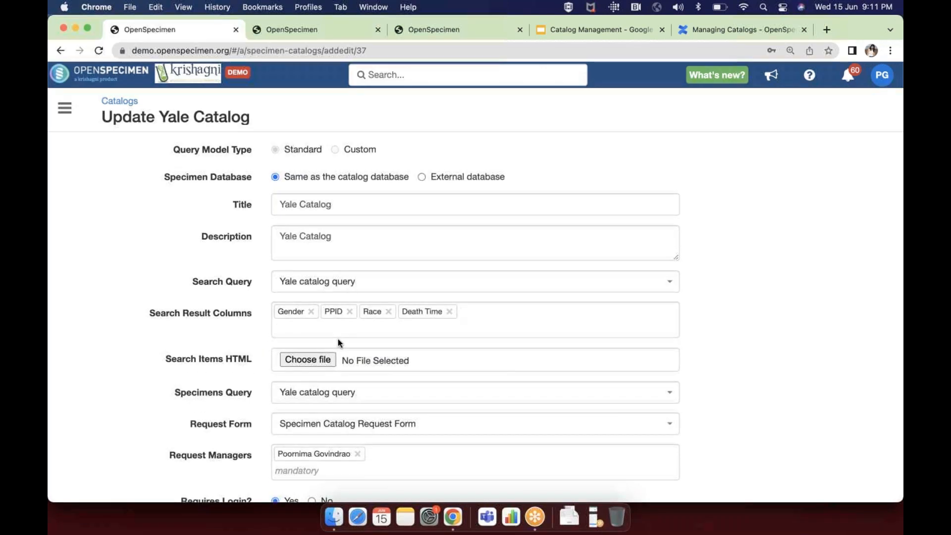
{"action": "left_click_drag", "start_coordinate": [192, 282], "coordinate": [253, 288]}
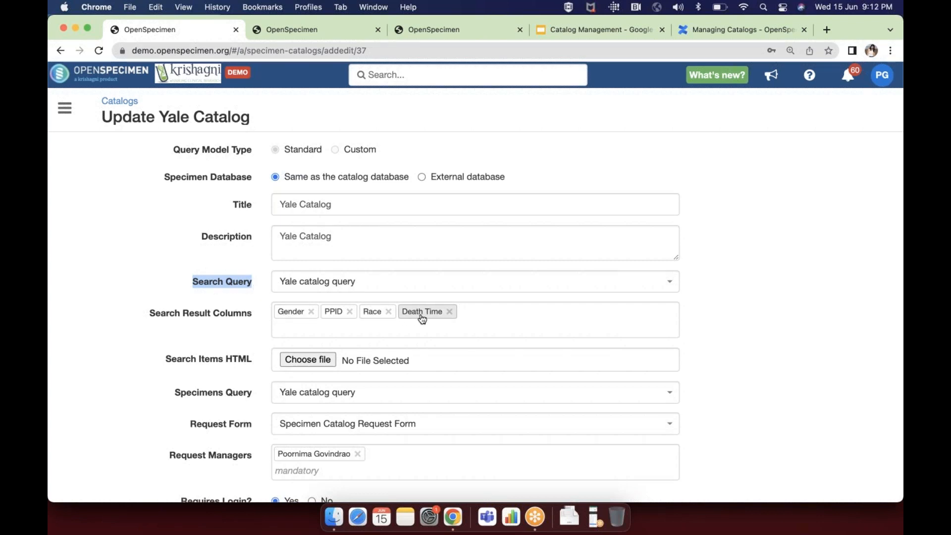
Step: Review the Specimen Catalog's selectable result columns again, and advance the Catalog Management presentation to the Assign to User Groups slide
{"action": "left_click", "coordinate": [317, 31]}
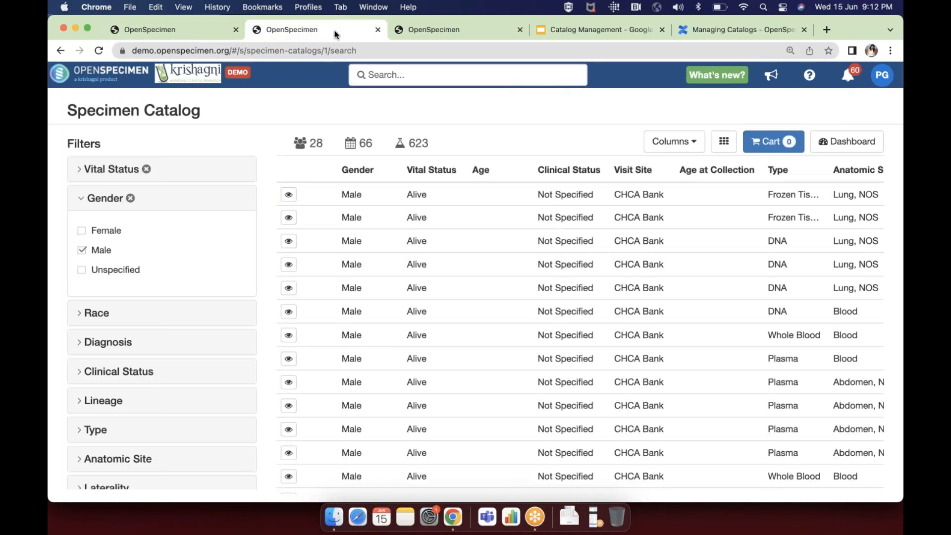
{"action": "left_click", "coordinate": [674, 147]}
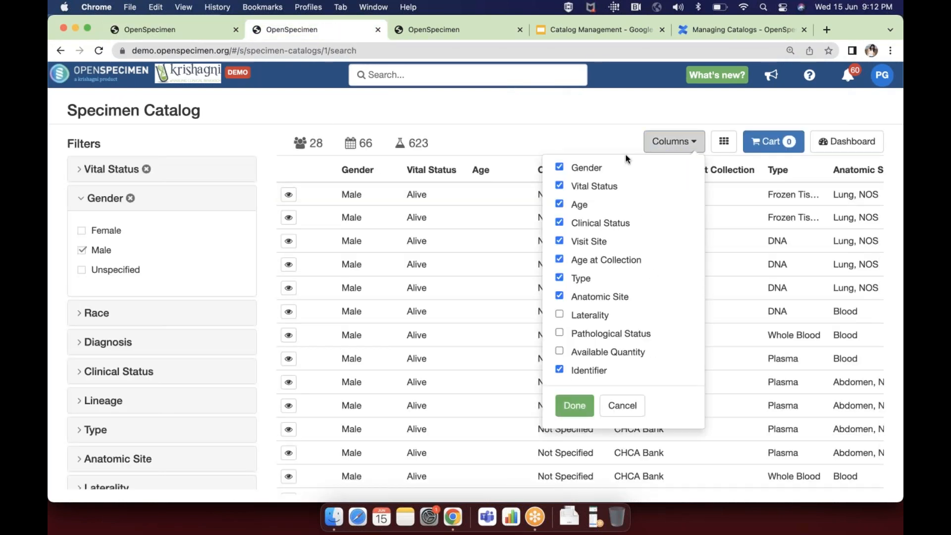
{"action": "left_click", "coordinate": [631, 409]}
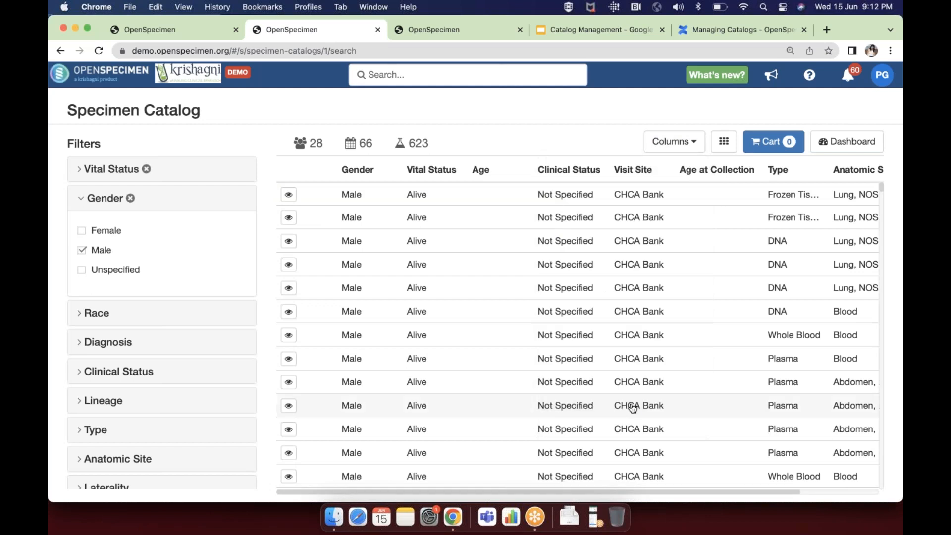
{"action": "left_click", "coordinate": [572, 31]}
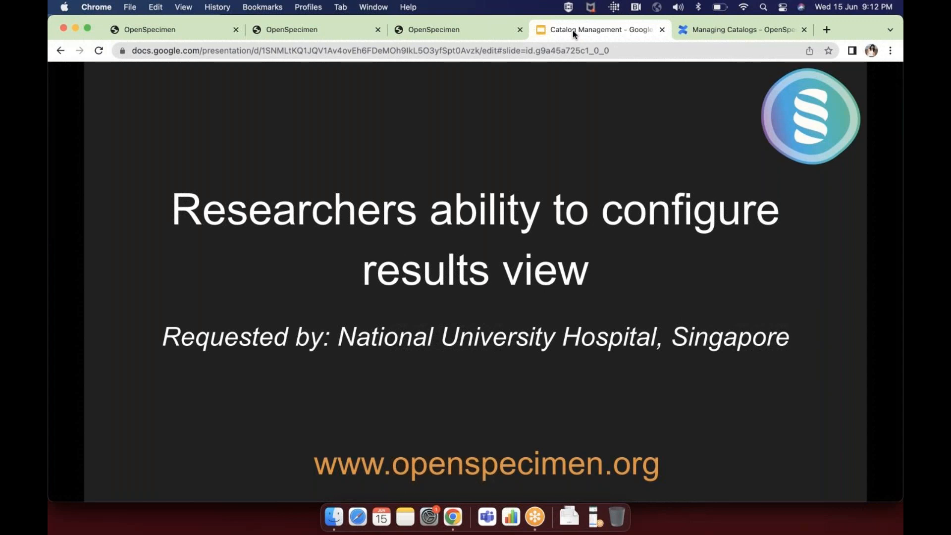
{"action": "left_click", "coordinate": [483, 323]}
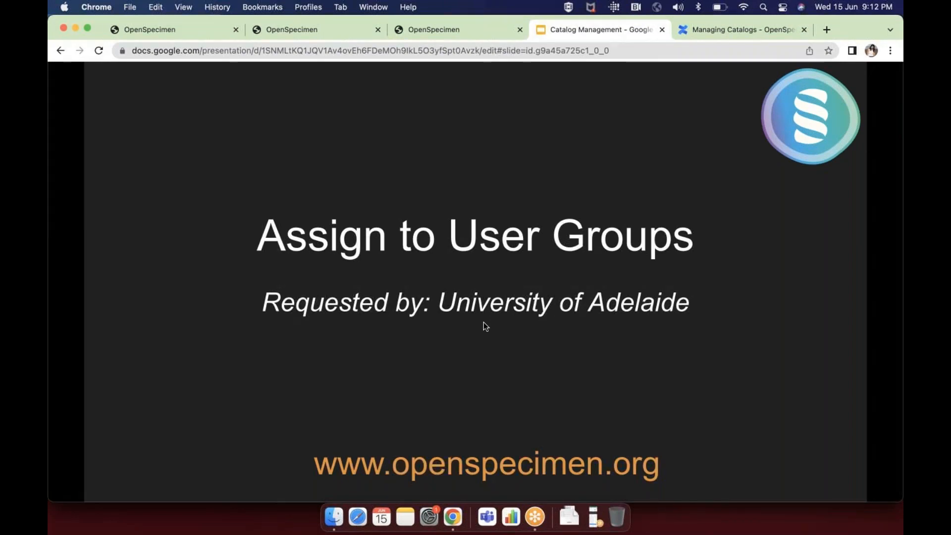
Step: Examine the Yale Catalog's User Groups setting in its edit form, and advance the presentation to the slide on request managers' access to the catalog menu
{"action": "left_click", "coordinate": [176, 33]}
{"action": "scroll", "coordinate": [97, 414], "scroll_direction": "down", "scroll_amount": 5}
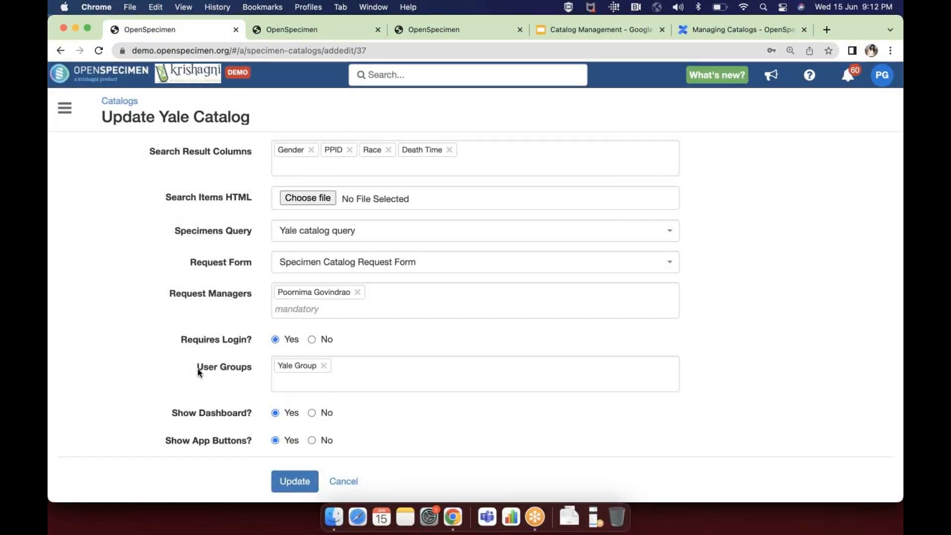
{"action": "left_click_drag", "start_coordinate": [197, 366], "coordinate": [248, 372]}
{"action": "left_click_drag", "start_coordinate": [160, 118], "coordinate": [249, 132]}
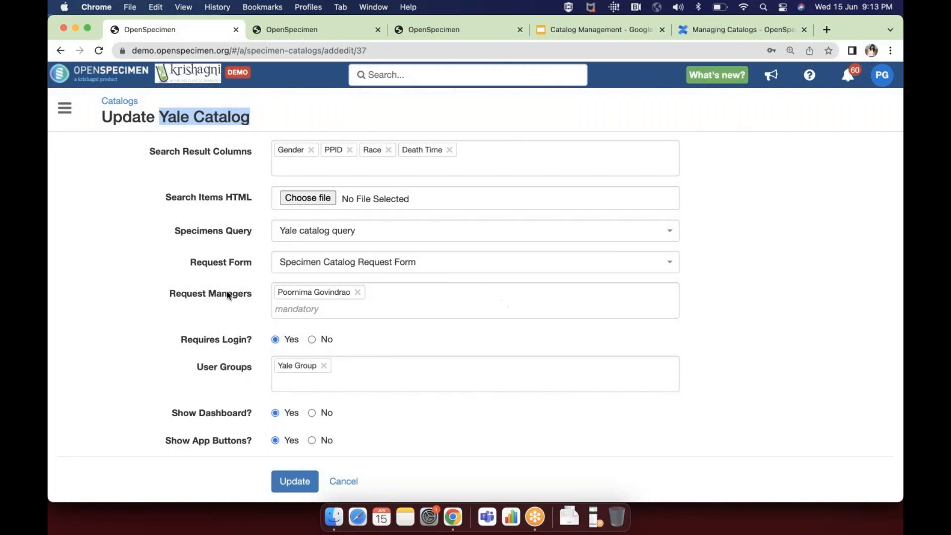
{"action": "left_click", "coordinate": [576, 31]}
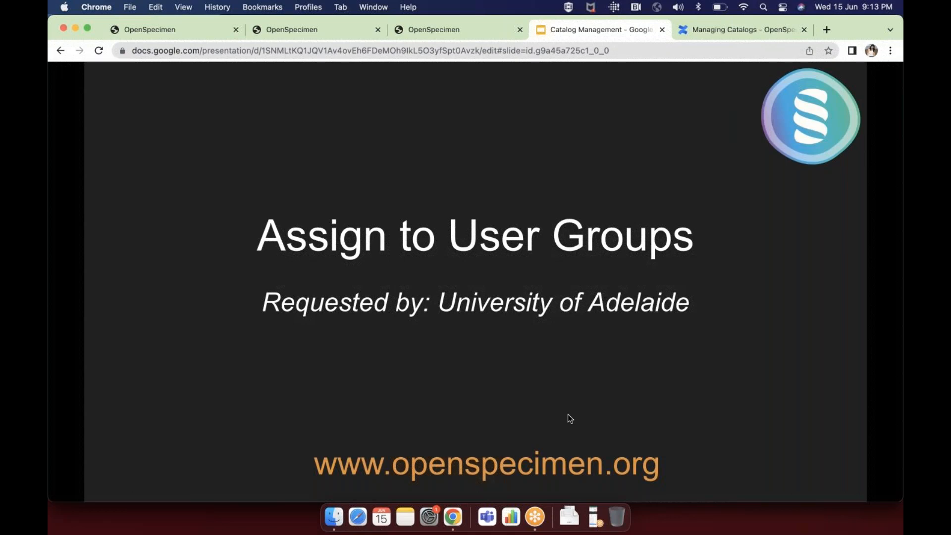
{"action": "key", "text": "Right"}
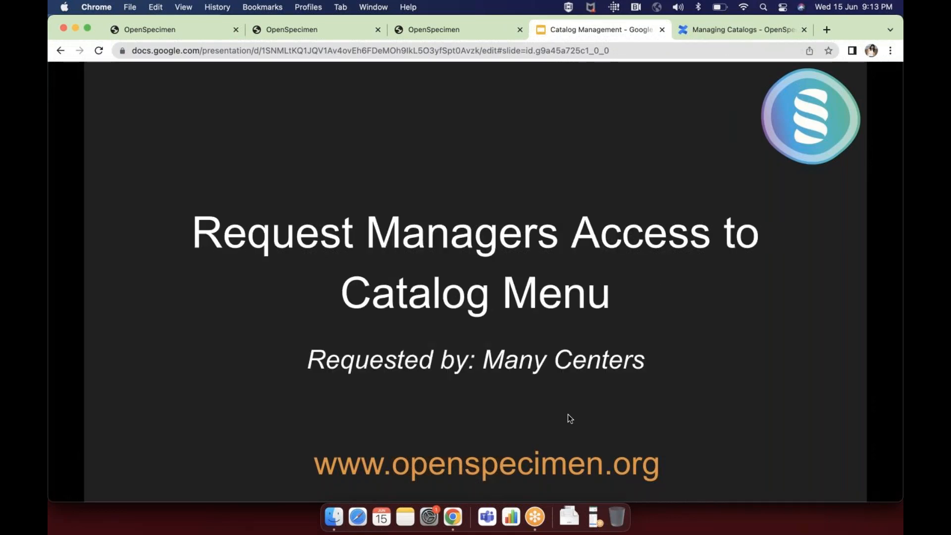
Step: Return to OpenSpecimen and open the Administrator role to examine its permissions on the Catalogs resource
{"action": "left_click", "coordinate": [332, 33]}
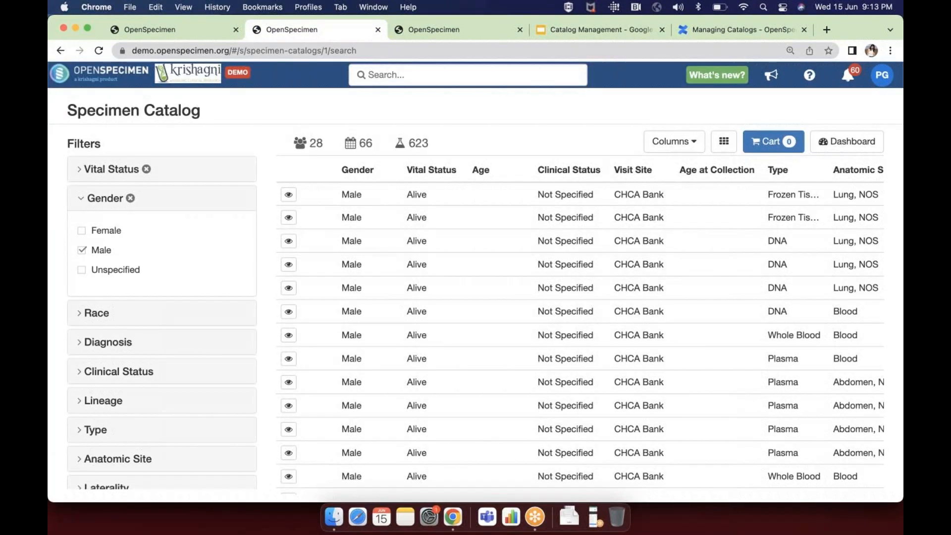
{"action": "left_click", "coordinate": [194, 31]}
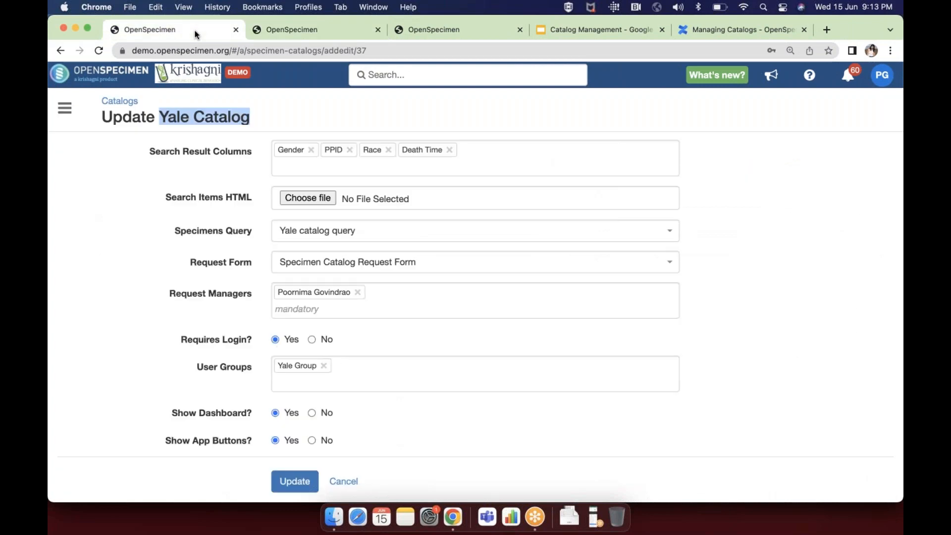
{"action": "left_click", "coordinate": [65, 108]}
{"action": "left_click", "coordinate": [133, 208]}
{"action": "left_click", "coordinate": [589, 142]}
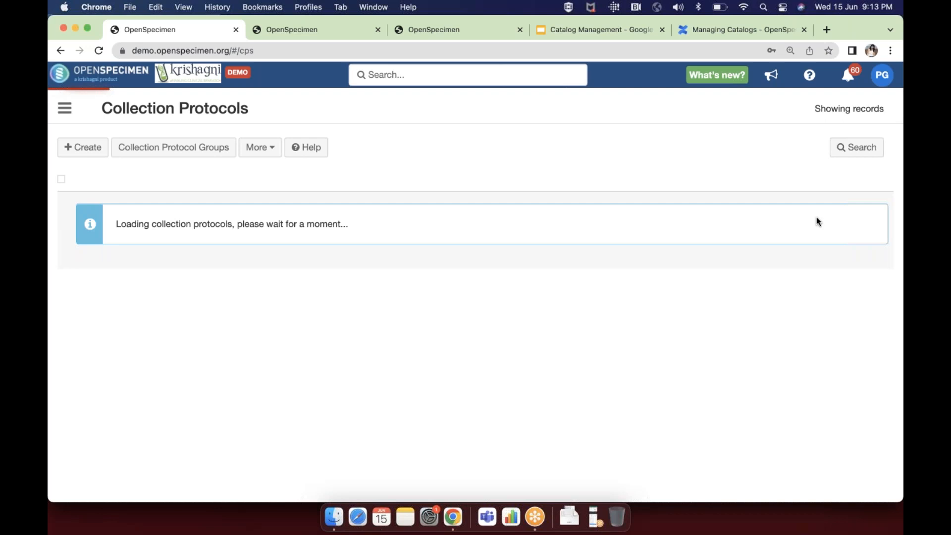
{"action": "left_click", "coordinate": [70, 115]}
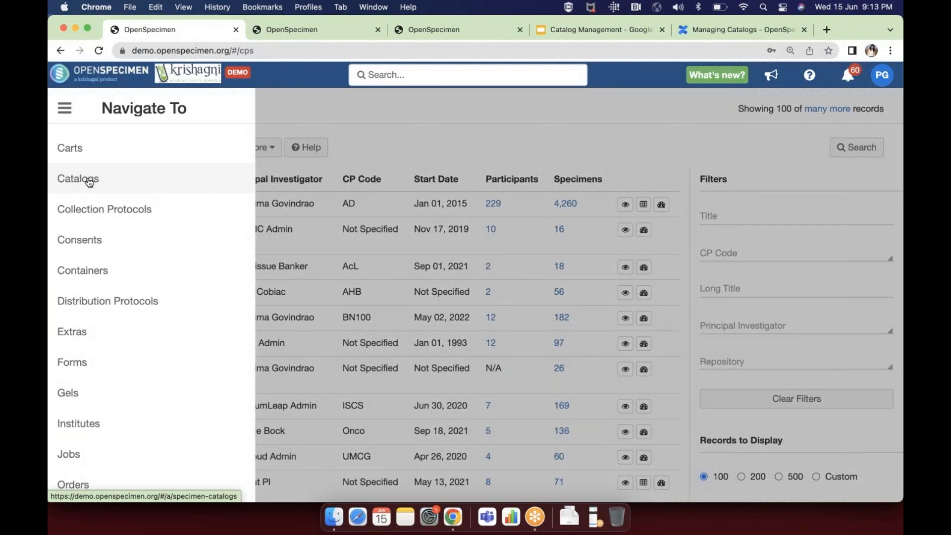
{"action": "scroll", "coordinate": [84, 386], "scroll_direction": "down", "scroll_amount": 5}
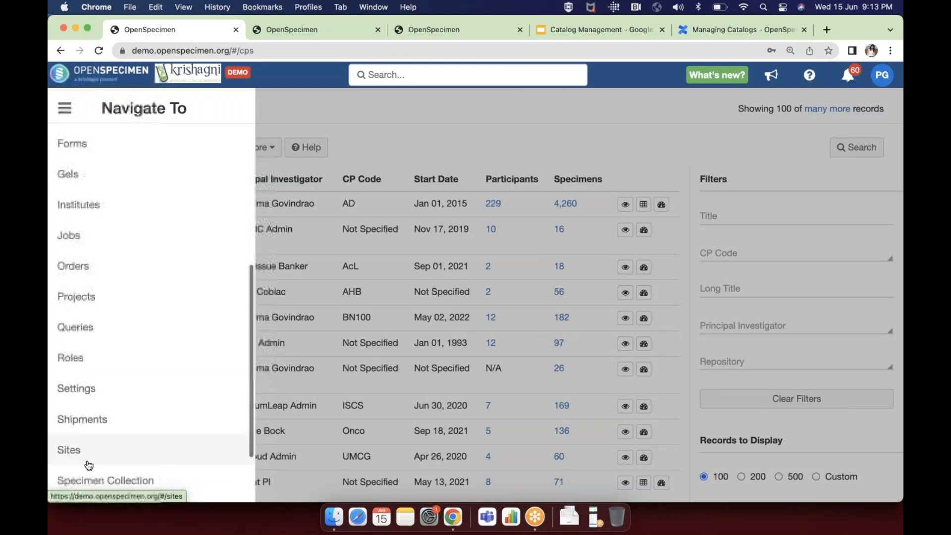
{"action": "left_click", "coordinate": [92, 358]}
{"action": "left_click", "coordinate": [195, 236]}
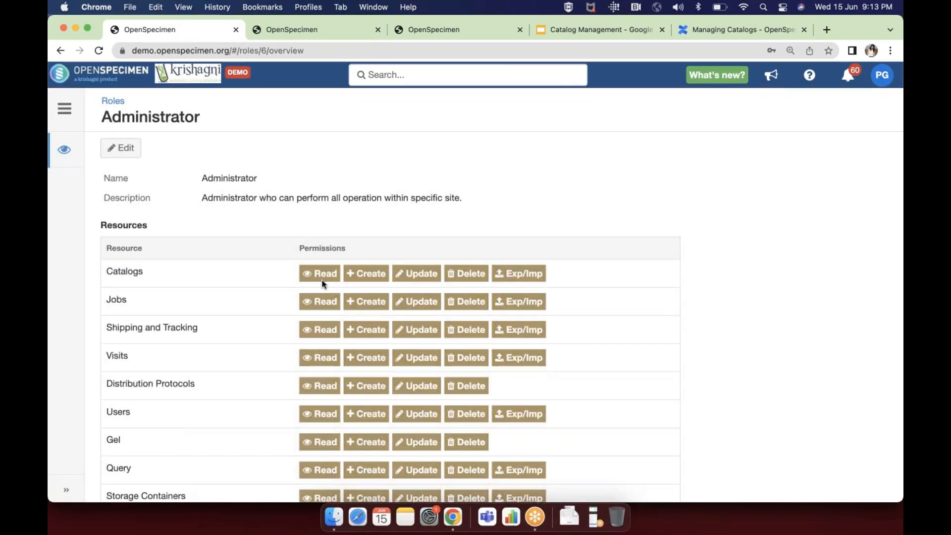
Step: View the requests of the Specimen Catalog, and advance the presentation to the slide on creating non-specimen based catalogs
{"action": "left_click", "coordinate": [65, 113]}
{"action": "scroll", "coordinate": [72, 163], "scroll_direction": "up", "scroll_amount": 5}
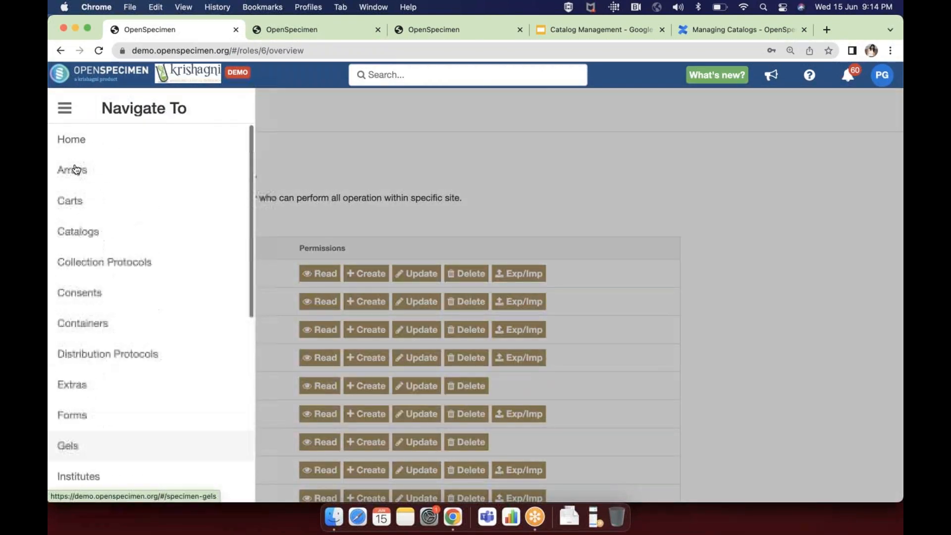
{"action": "left_click", "coordinate": [88, 233]}
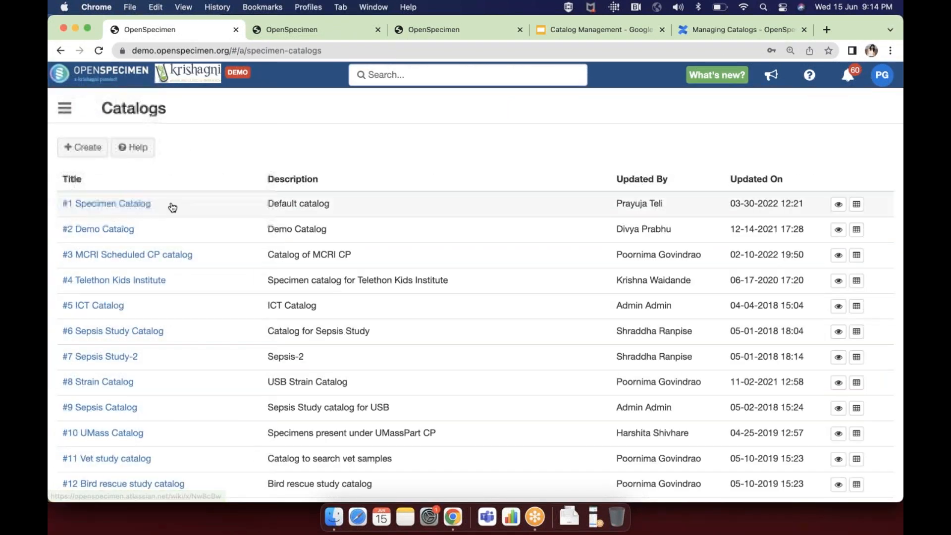
{"action": "left_click", "coordinate": [173, 207]}
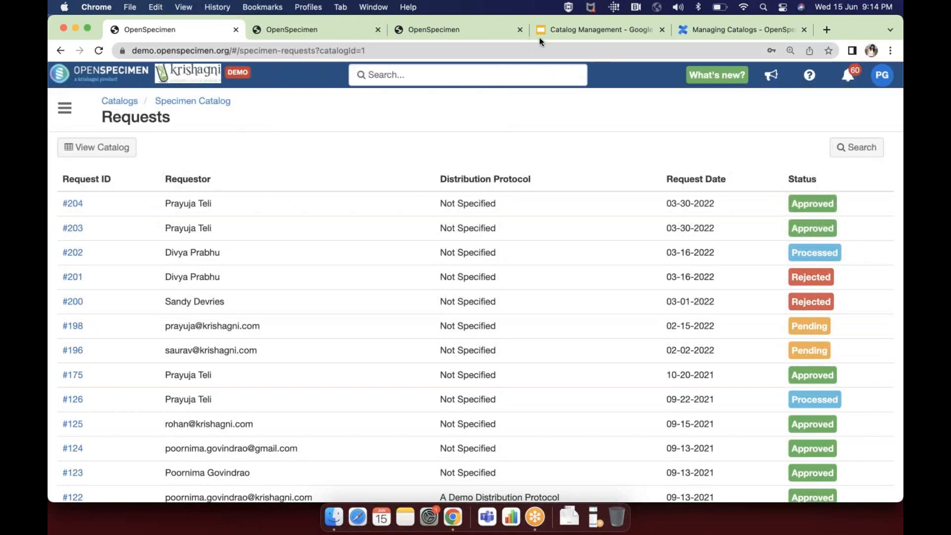
{"action": "left_click", "coordinate": [571, 31]}
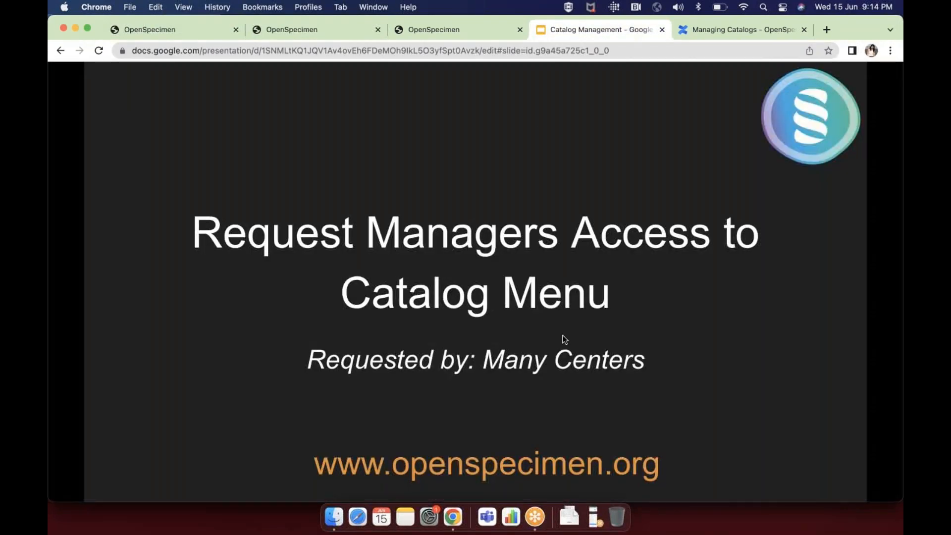
{"action": "key", "text": "Right"}
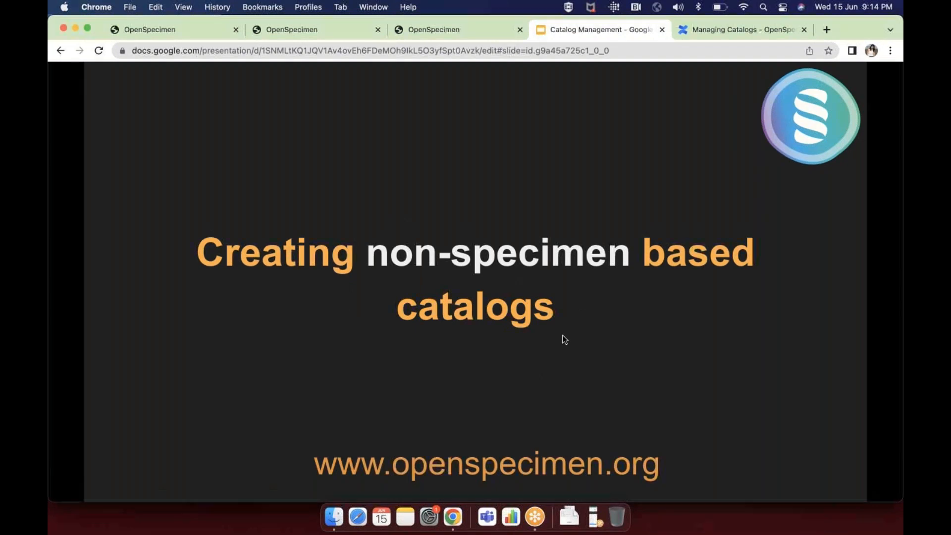
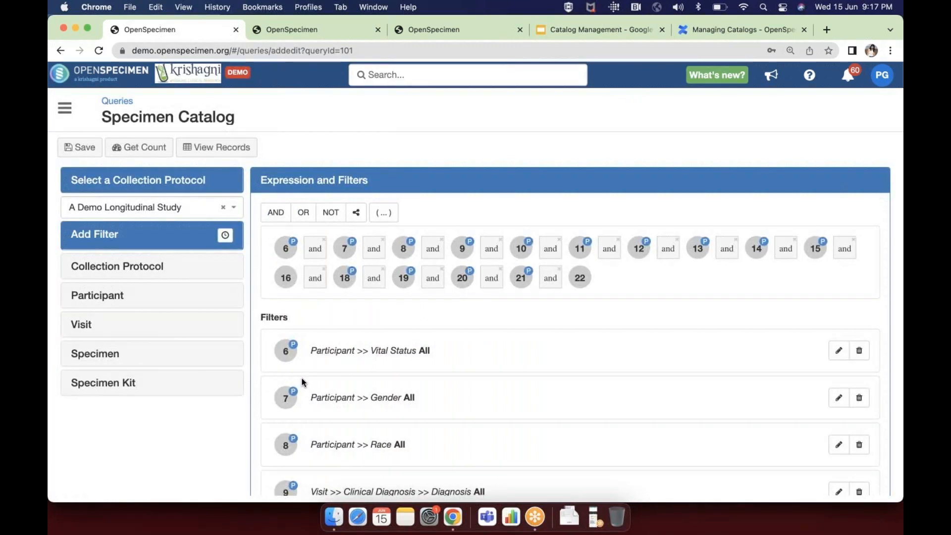
Step: Edit the Specimen Type filter of the Specimen Catalog query to use the Equals operator with the value Plasma
{"action": "scroll", "coordinate": [301, 378], "scroll_direction": "down", "scroll_amount": 6}
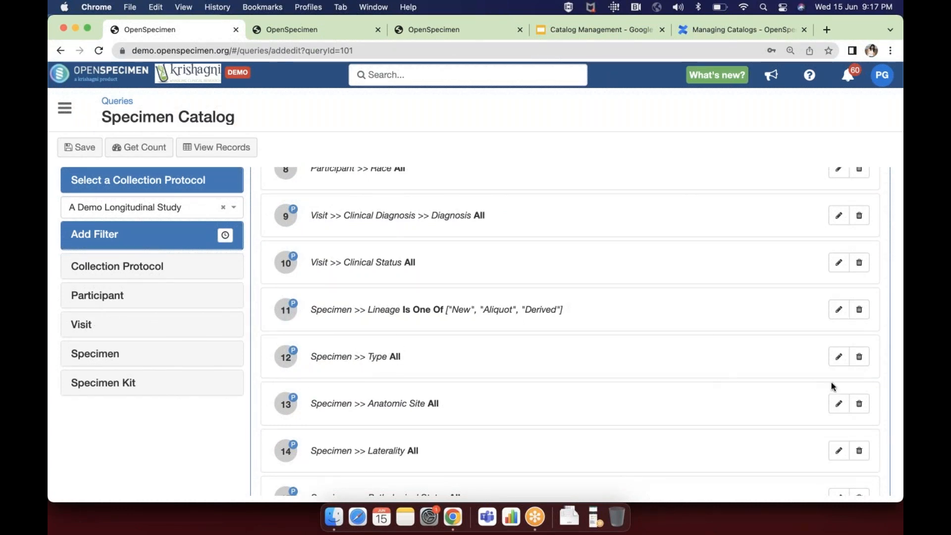
{"action": "left_click", "coordinate": [838, 357]}
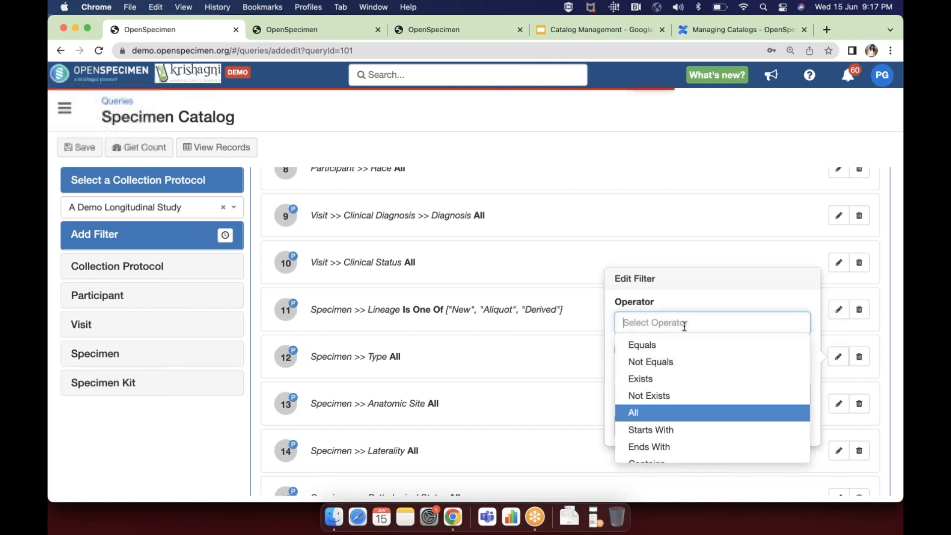
{"action": "left_click", "coordinate": [673, 345]}
{"action": "left_click", "coordinate": [661, 439]}
{"action": "type", "text": "plas"}
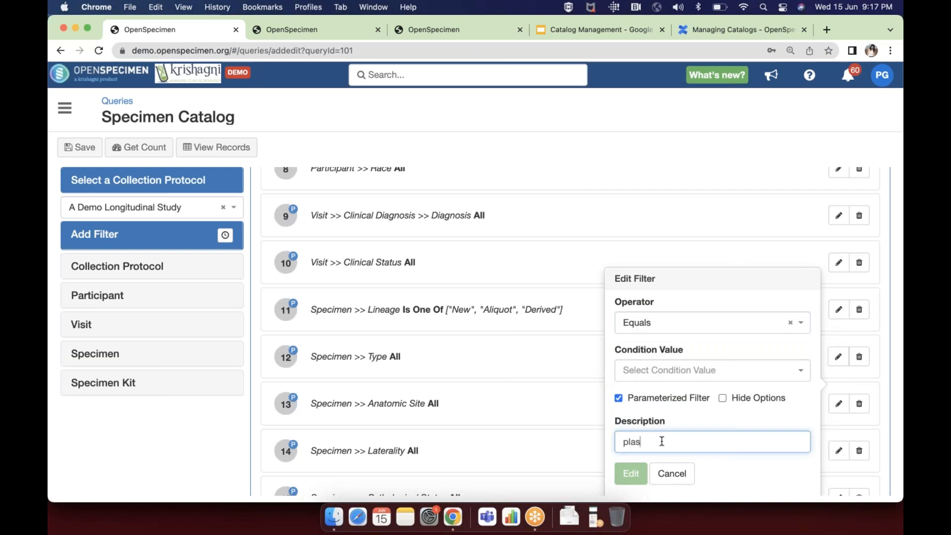
{"action": "key", "text": "super+a"}
{"action": "key", "text": "BackSpace"}
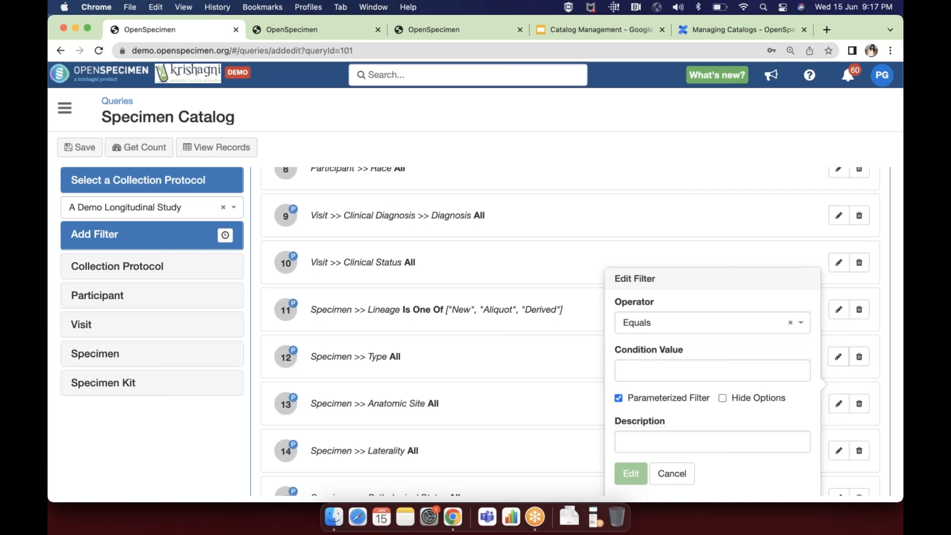
{"action": "left_click", "coordinate": [708, 370]}
{"action": "type", "text": "plas"}
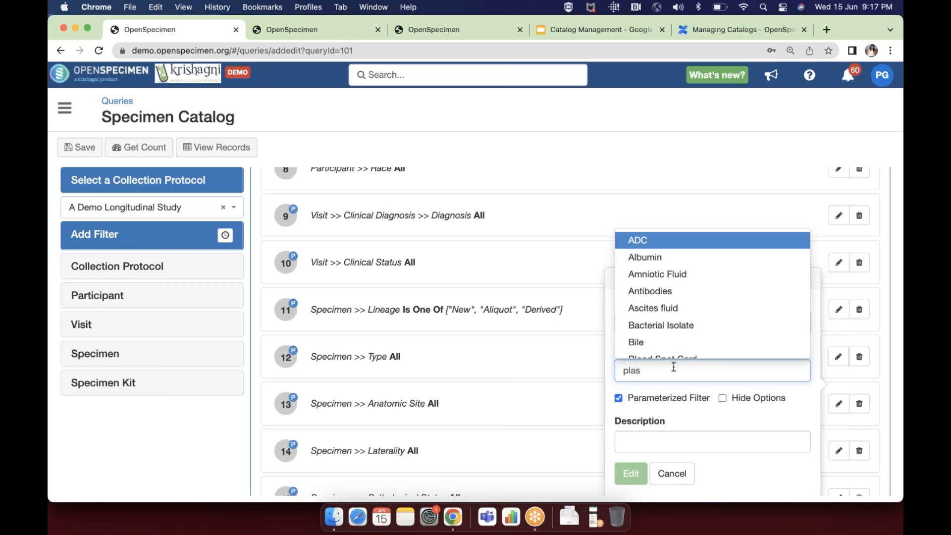
{"action": "left_click", "coordinate": [675, 393]}
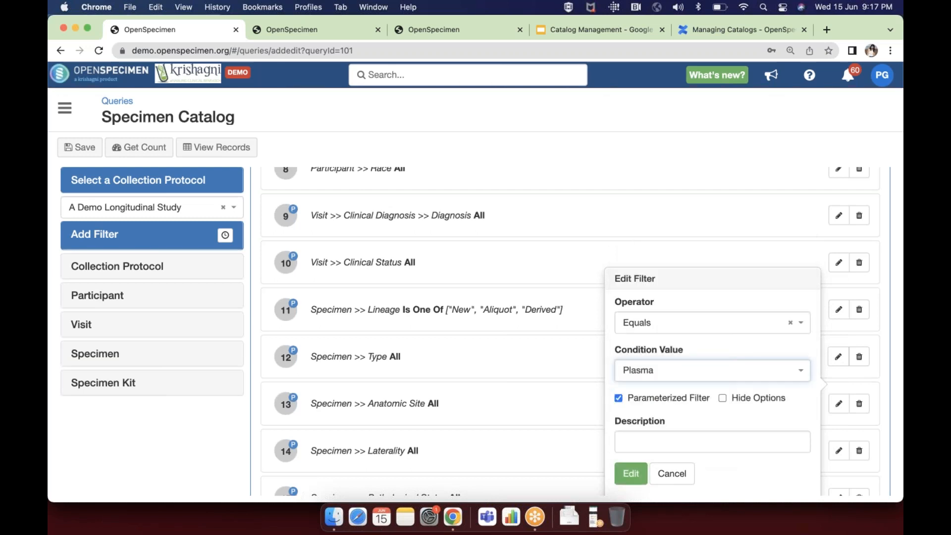
{"action": "left_click", "coordinate": [630, 473]}
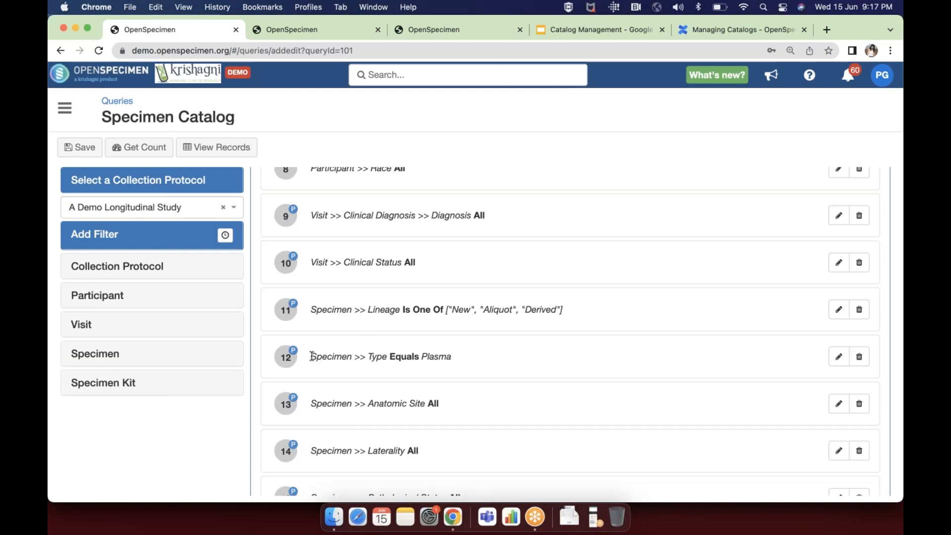
{"action": "left_click_drag", "start_coordinate": [312, 357], "coordinate": [469, 361]}
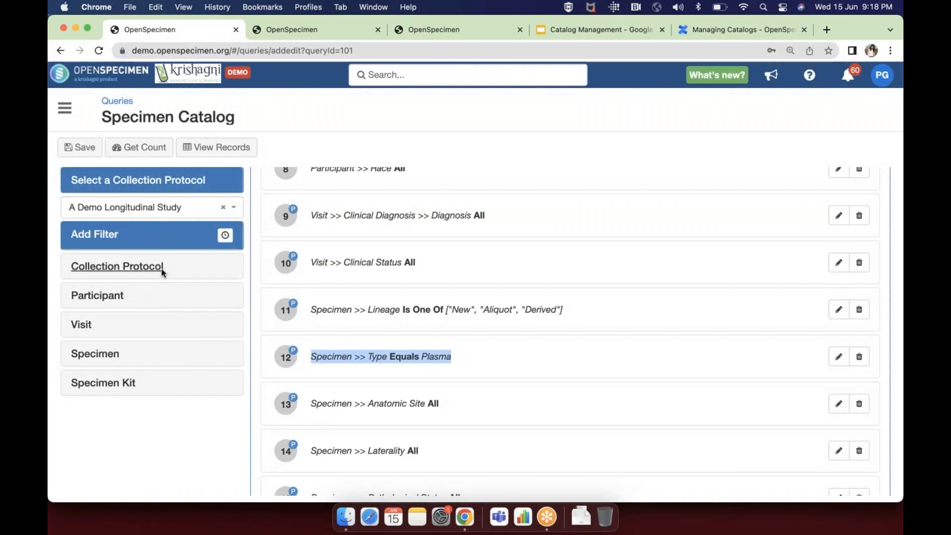
Step: Start a new filter on the Collection Protocol's Short Title field with the Is Not One Of operator
{"action": "scroll", "coordinate": [285, 273], "scroll_direction": "up", "scroll_amount": 5}
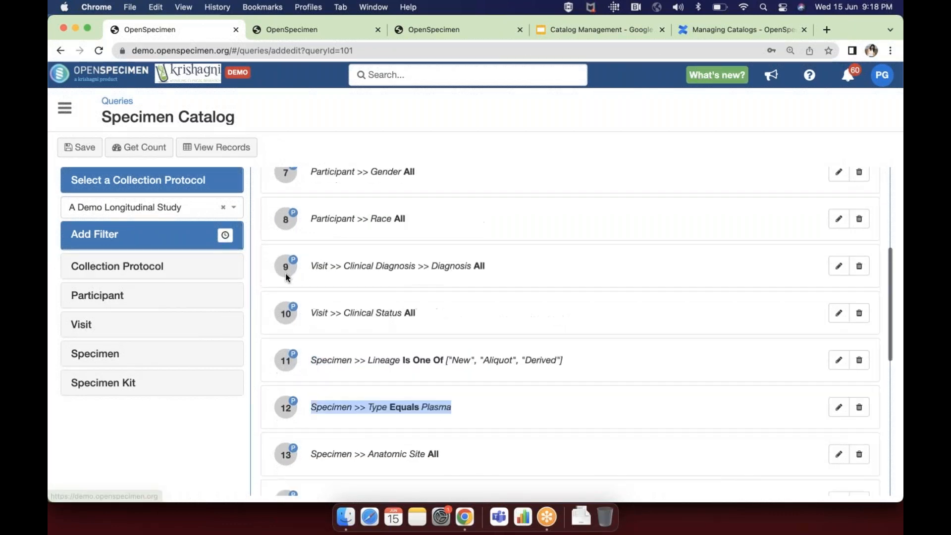
{"action": "left_click", "coordinate": [142, 267]}
{"action": "scroll", "coordinate": [153, 384], "scroll_direction": "down", "scroll_amount": 1}
{"action": "scroll", "coordinate": [156, 385], "scroll_direction": "down", "scroll_amount": 2}
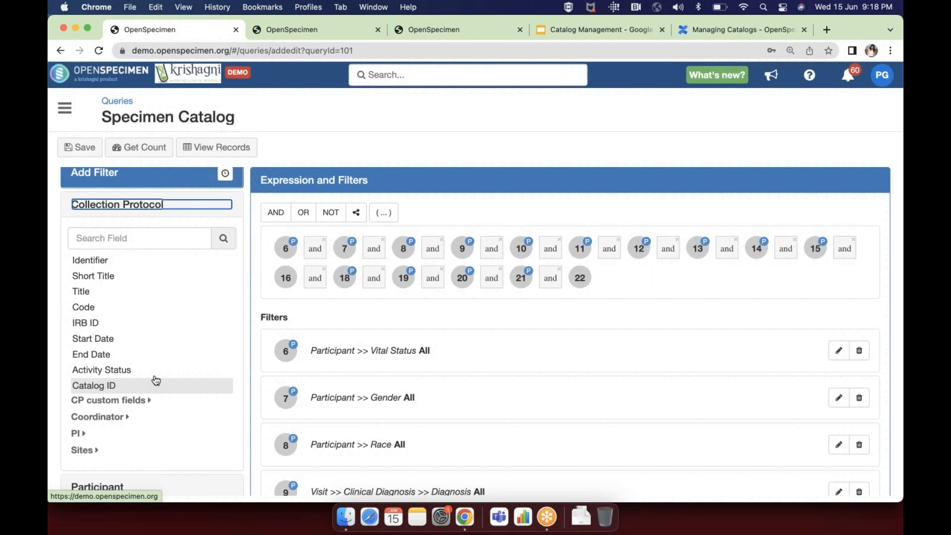
{"action": "left_click", "coordinate": [150, 277]}
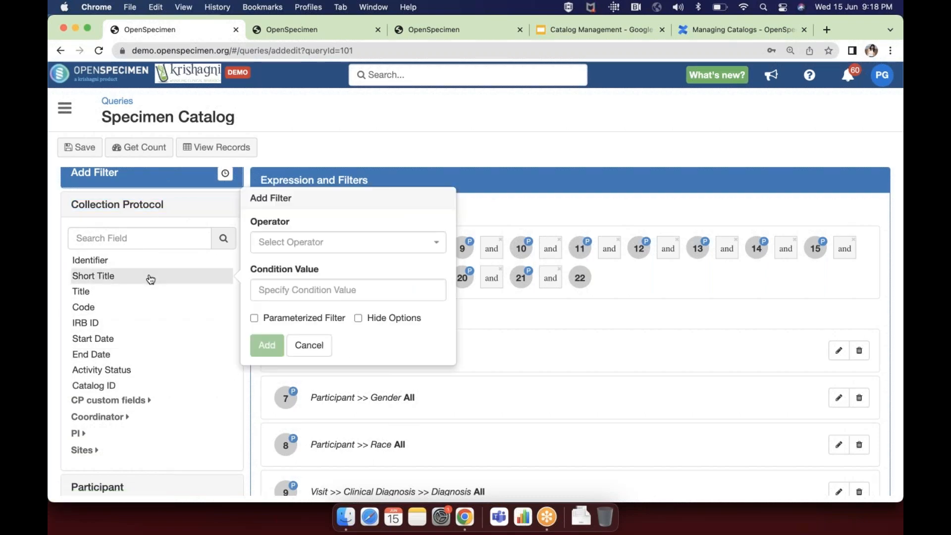
{"action": "left_click", "coordinate": [258, 242]}
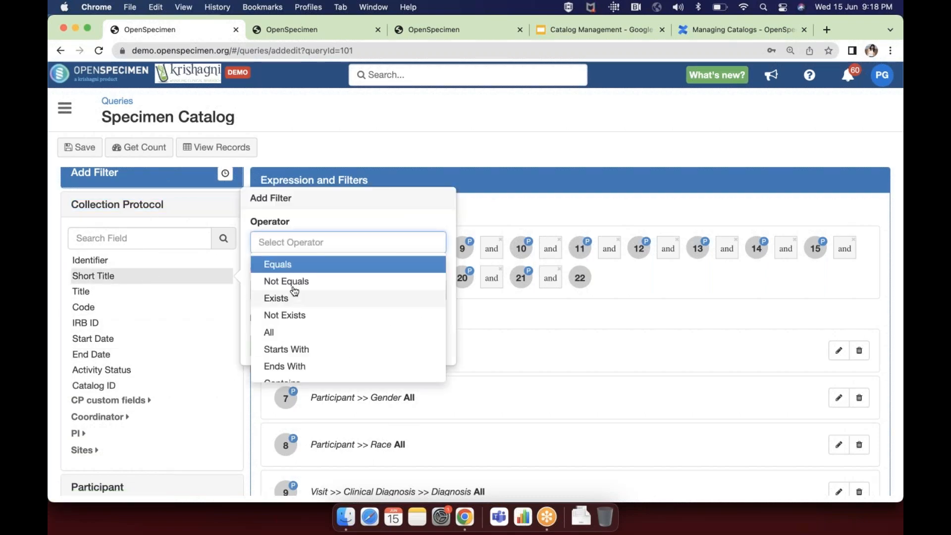
{"action": "scroll", "coordinate": [295, 346], "scroll_direction": "down", "scroll_amount": 2}
{"action": "left_click", "coordinate": [298, 370]}
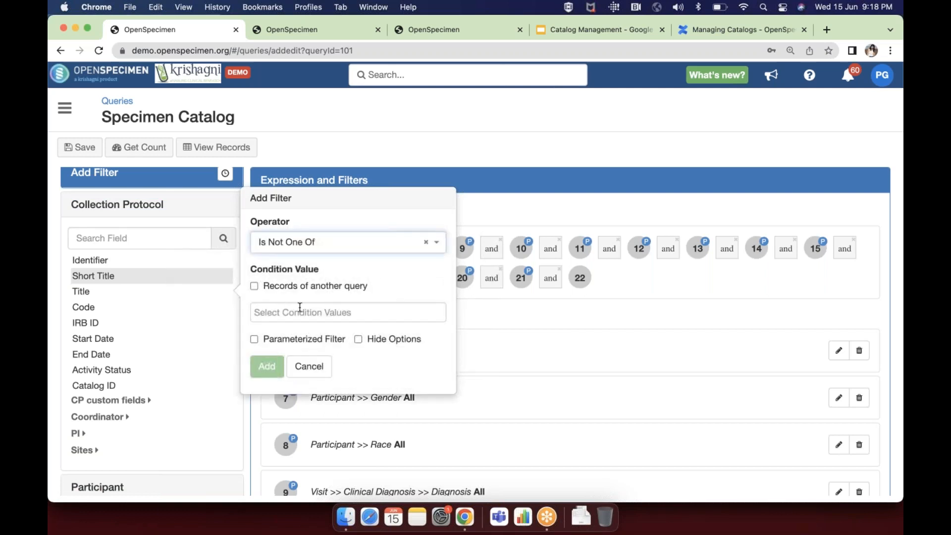
Step: Choose ABLE - ABLE and AAAR1500 Pilot Study as the Short Title filter's condition values, add the filter and review it in the list
{"action": "left_click", "coordinate": [299, 311]}
{"action": "scroll", "coordinate": [304, 388], "scroll_direction": "down", "scroll_amount": 3}
{"action": "scroll", "coordinate": [306, 387], "scroll_direction": "down", "scroll_amount": 2}
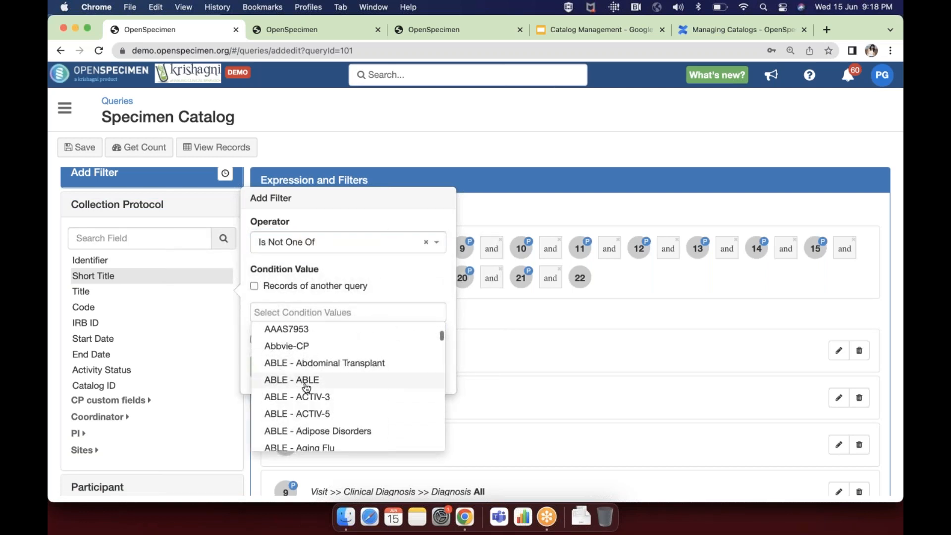
{"action": "left_click", "coordinate": [307, 380]}
{"action": "left_click", "coordinate": [325, 333]}
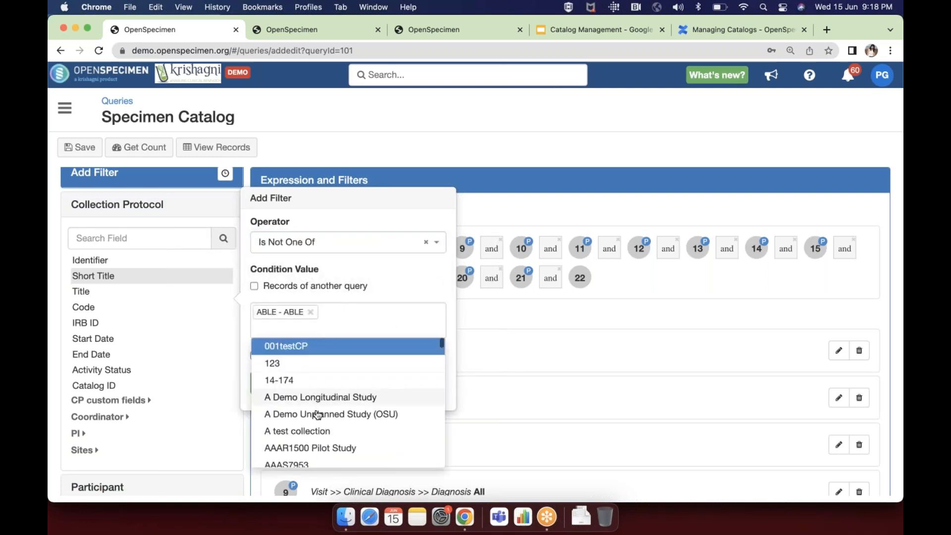
{"action": "left_click", "coordinate": [317, 448]}
{"action": "left_click", "coordinate": [266, 382]}
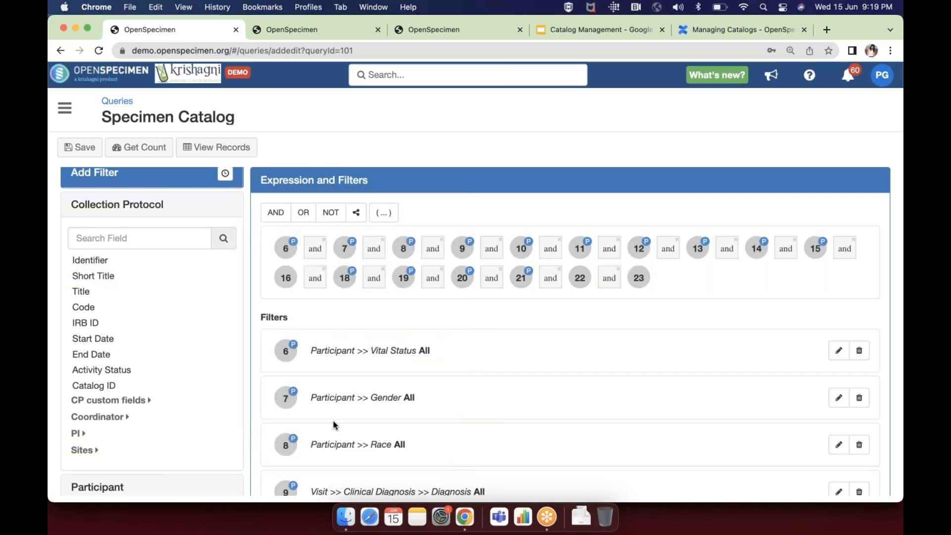
{"action": "scroll", "coordinate": [332, 420], "scroll_direction": "down", "scroll_amount": 15}
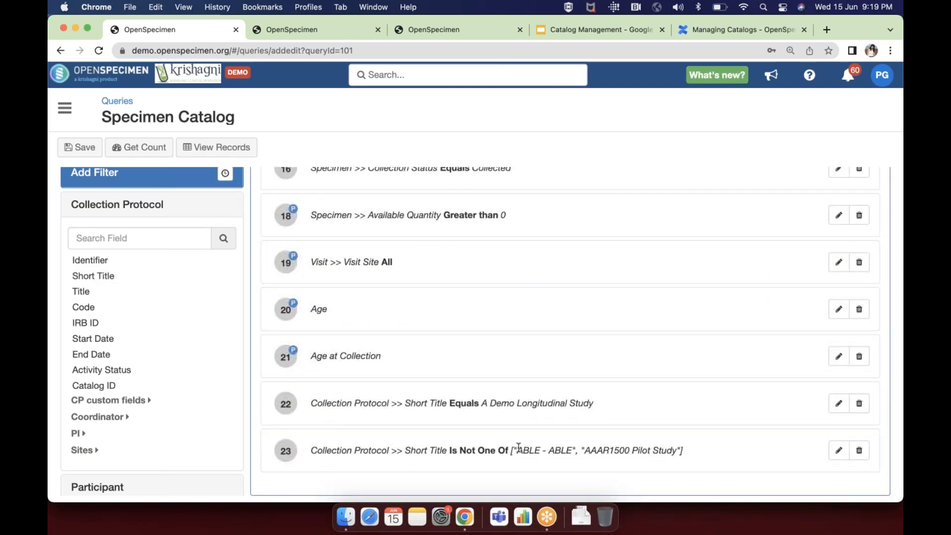
{"action": "left_click_drag", "start_coordinate": [518, 448], "coordinate": [658, 454]}
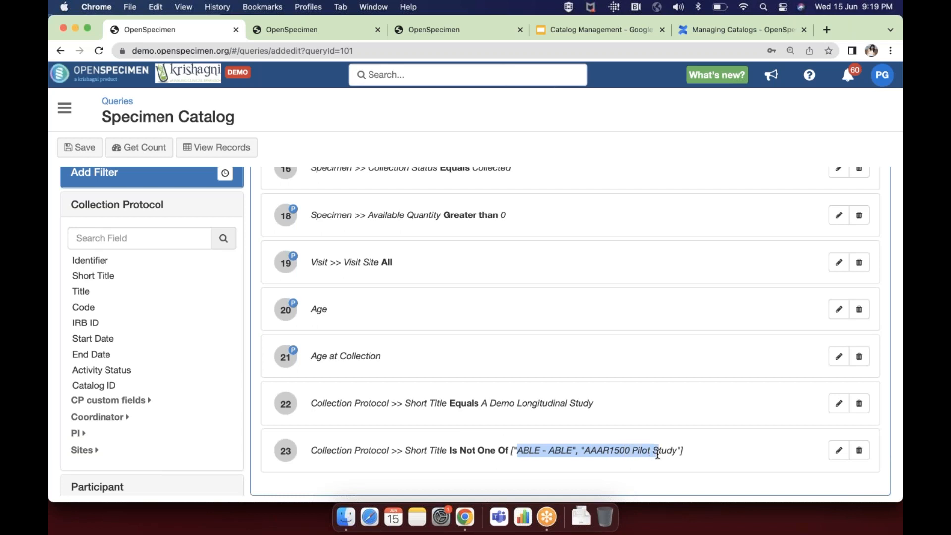
Step: Search the Specimen filter fields for "coll" and look through the Collection Event fields
{"action": "left_click", "coordinate": [138, 208]}
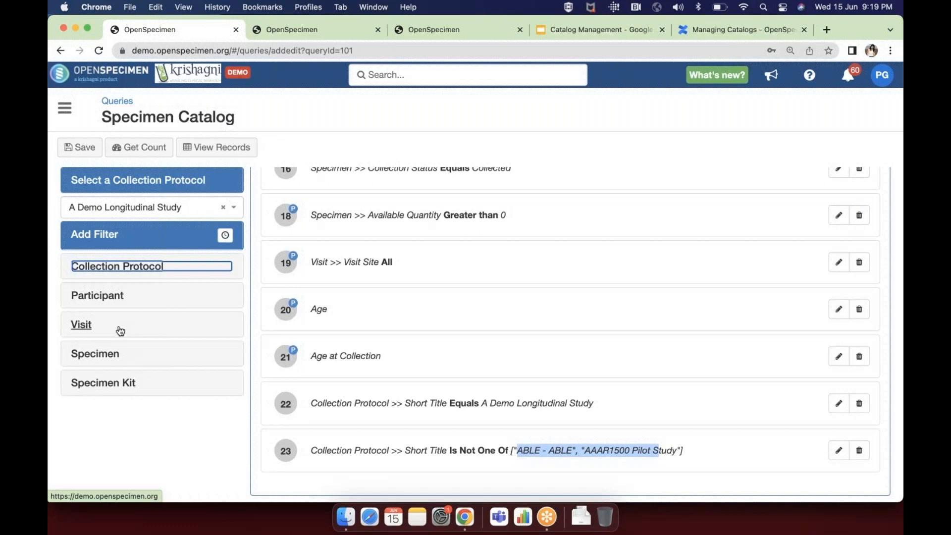
{"action": "left_click", "coordinate": [94, 354]}
{"action": "left_click", "coordinate": [98, 388]}
{"action": "type", "text": "coll"}
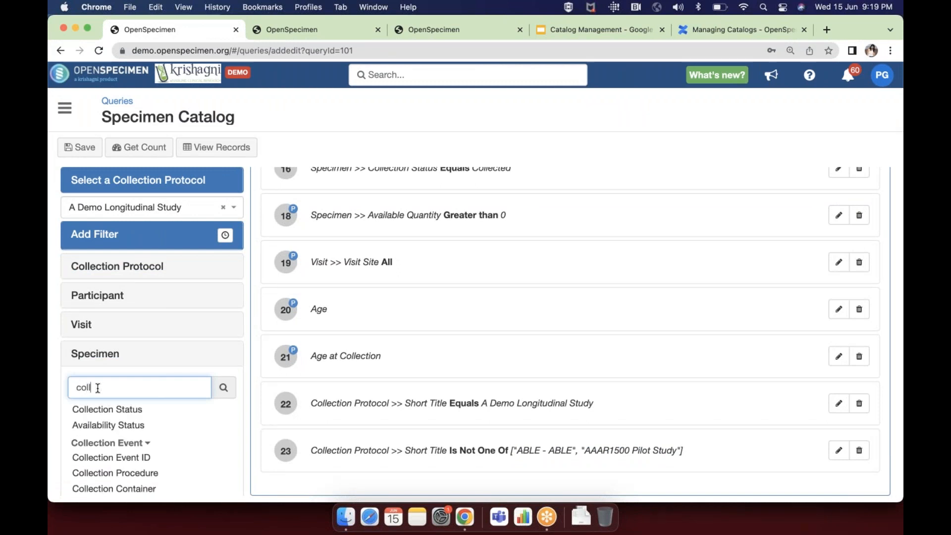
{"action": "scroll", "coordinate": [118, 426], "scroll_direction": "down", "scroll_amount": 3}
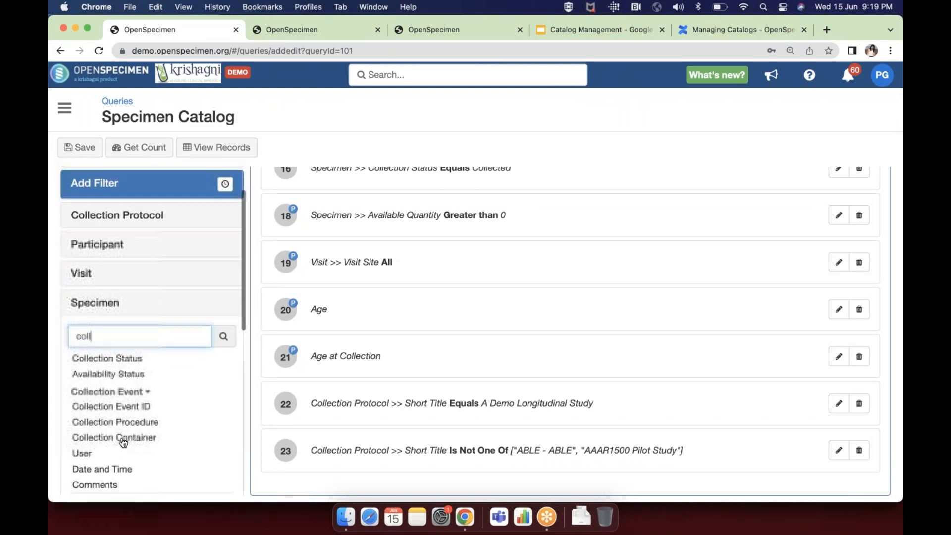
{"action": "left_click", "coordinate": [99, 440]}
{"action": "left_click", "coordinate": [305, 411]}
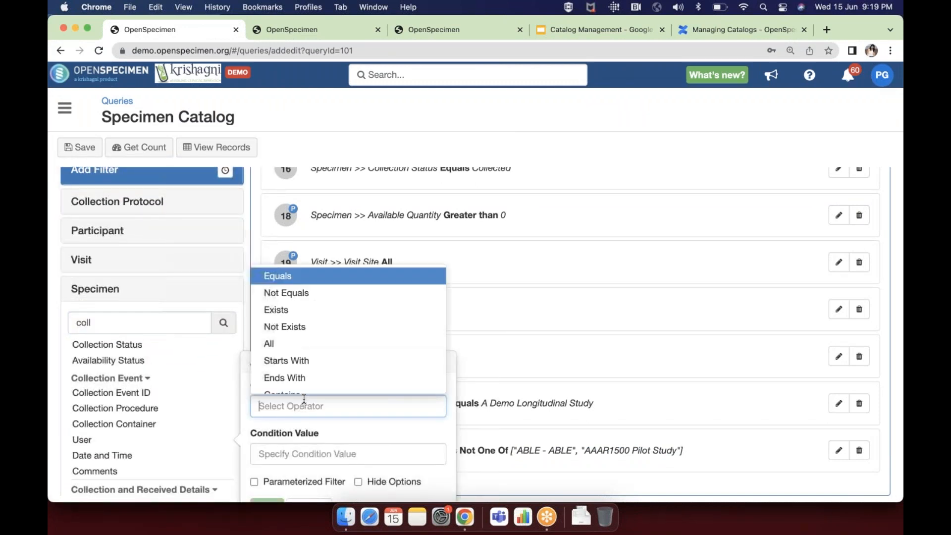
{"action": "left_click", "coordinate": [310, 276]}
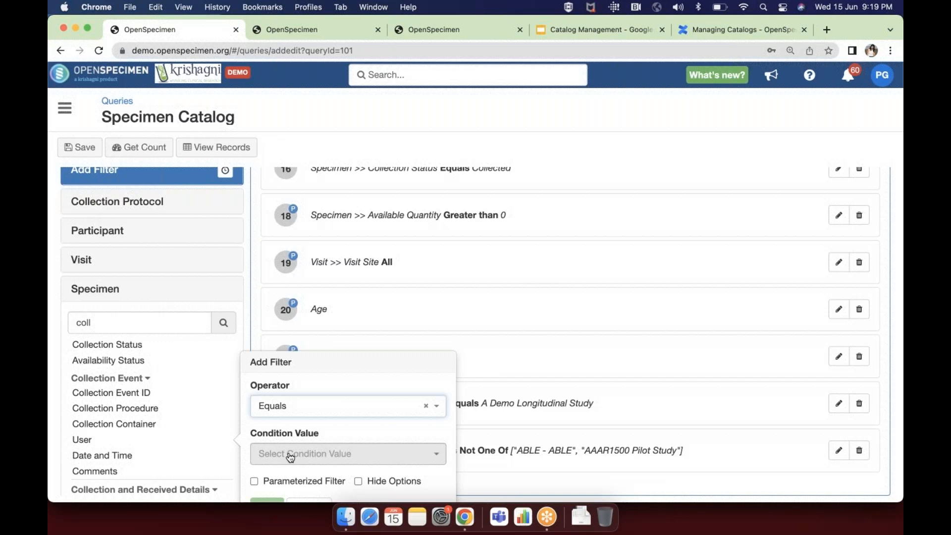
{"action": "scroll", "coordinate": [291, 462], "scroll_direction": "down", "scroll_amount": 1}
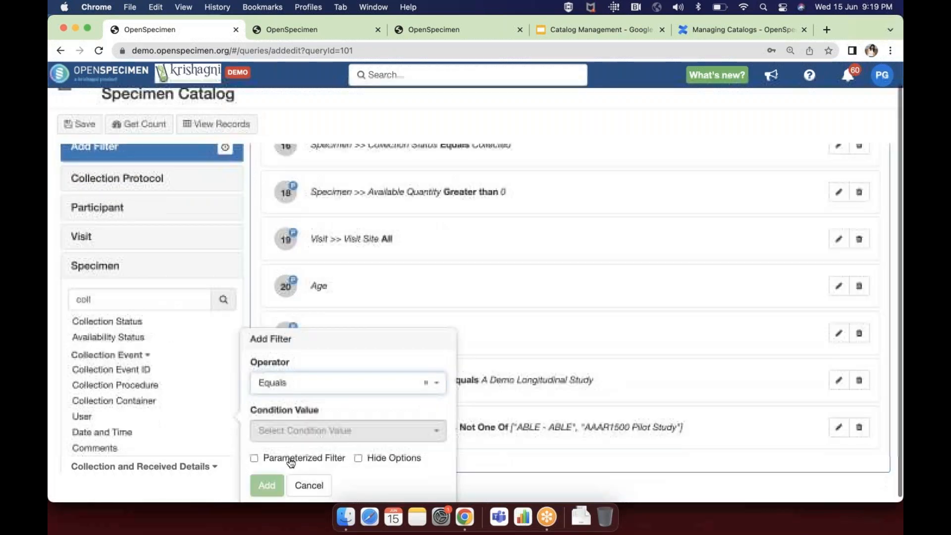
{"action": "left_click", "coordinate": [310, 485]}
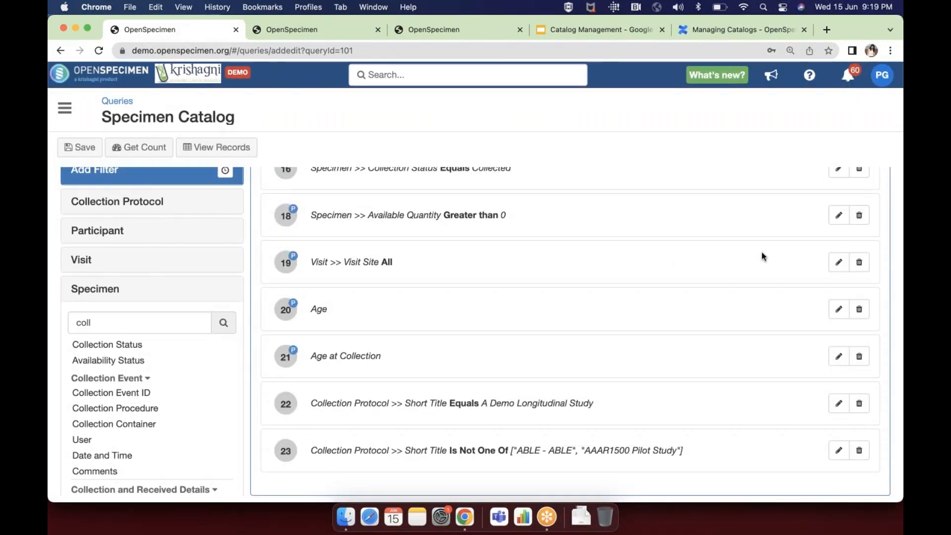
Step: View the Specimen Catalog's result page, and advance the Catalog Management presentation to the Online Resources slide
{"action": "scroll", "coordinate": [525, 314], "scroll_direction": "up", "scroll_amount": 10}
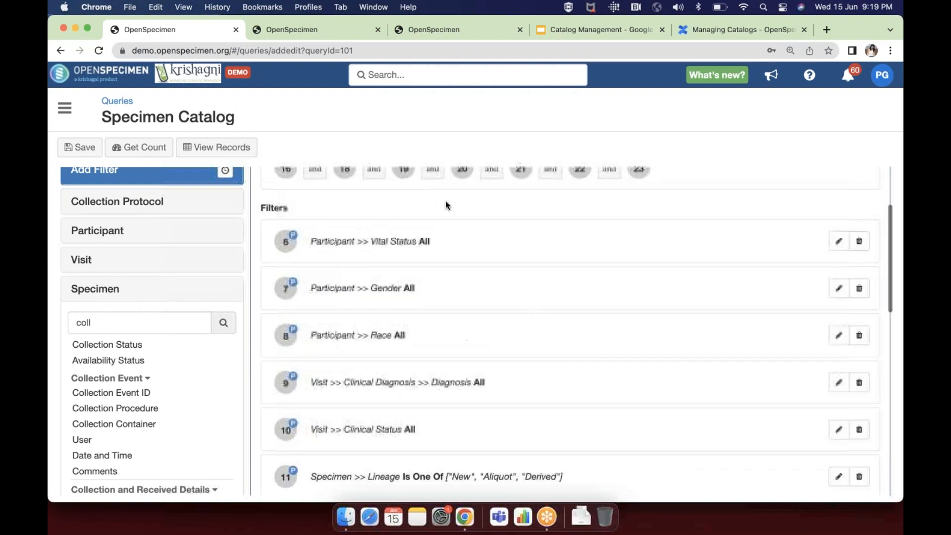
{"action": "left_click", "coordinate": [329, 28]}
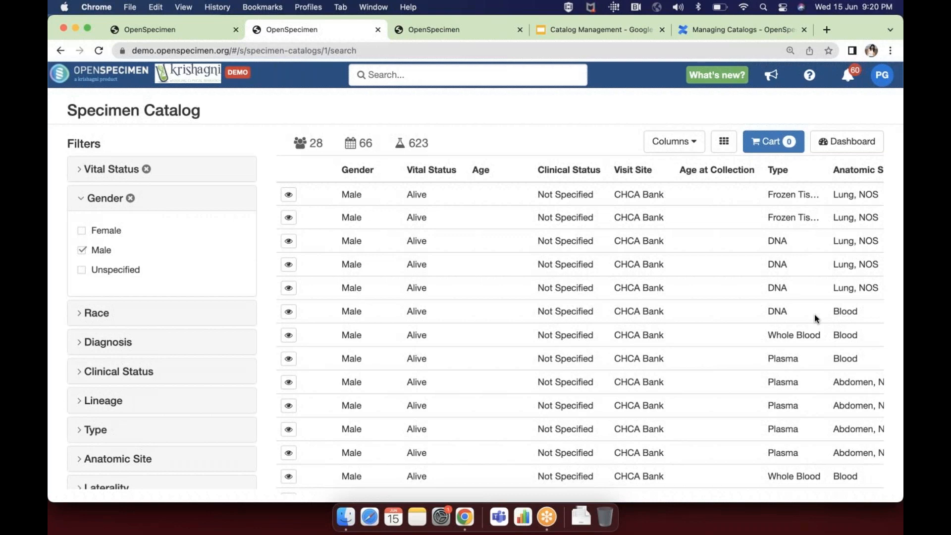
{"action": "left_click", "coordinate": [569, 30]}
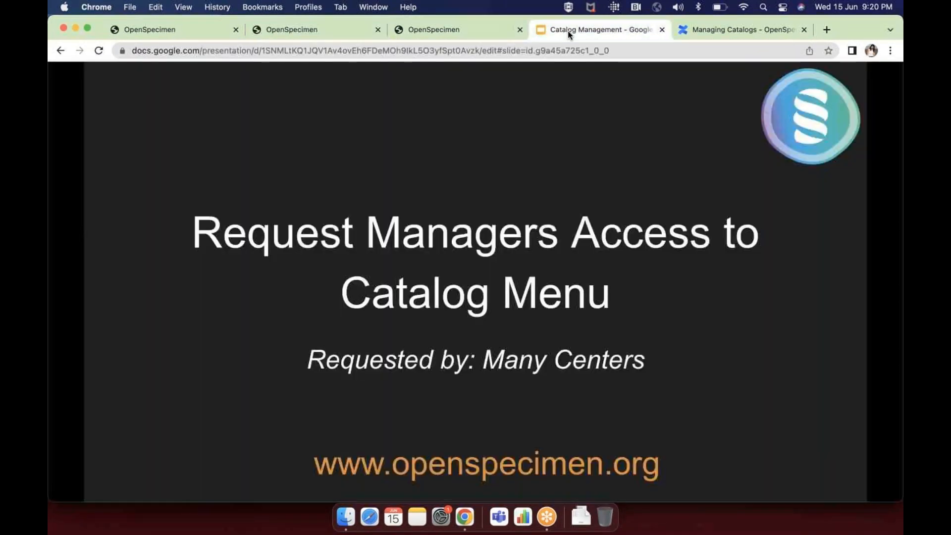
{"action": "key", "text": "Right"}
{"action": "key", "text": "Right"}
{"action": "key", "text": "Right"}
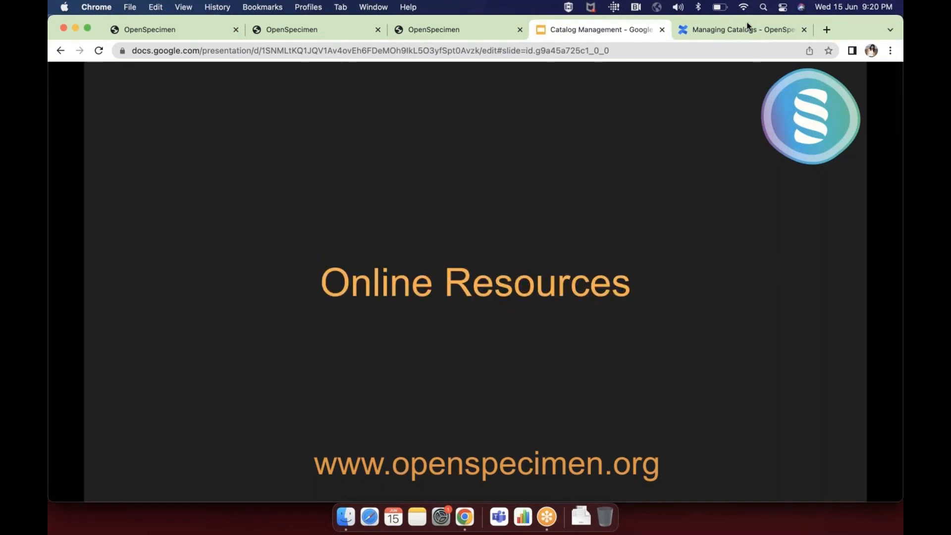
Step: Switch to the Managing Catalogs wiki page in Confluence and examine its table of contents
{"action": "left_click", "coordinate": [713, 30]}
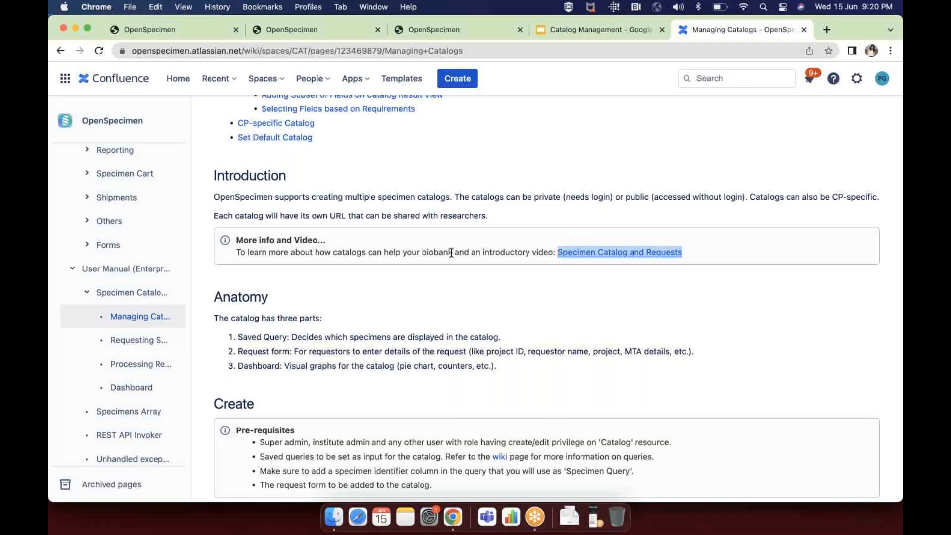
{"action": "scroll", "coordinate": [451, 253], "scroll_direction": "up", "scroll_amount": 2}
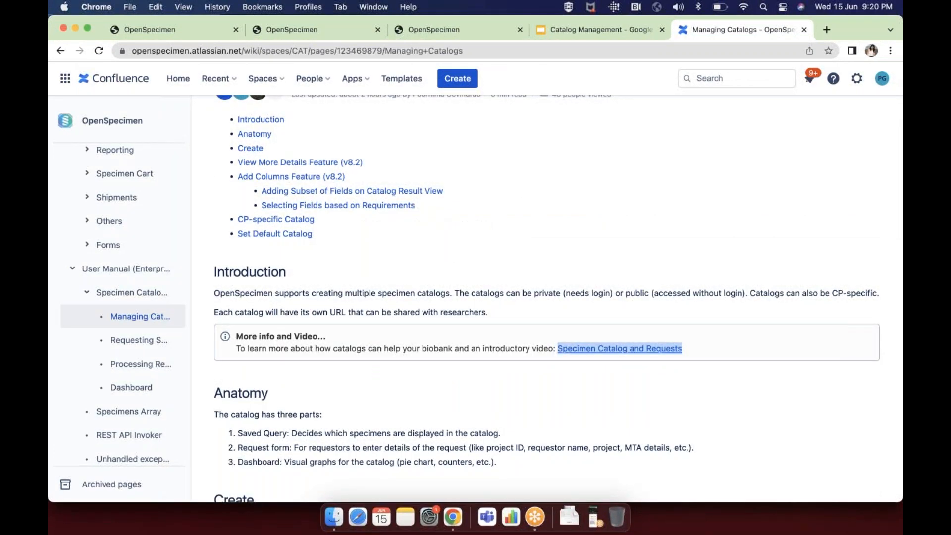
{"action": "scroll", "coordinate": [545, 297], "scroll_direction": "up", "scroll_amount": 3}
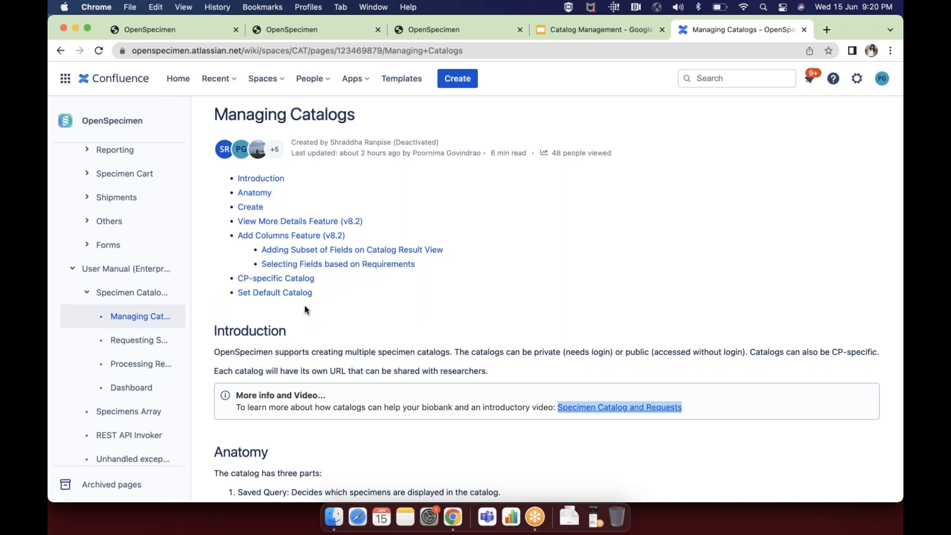
Step: Locate the Requesting Specimens page, and open the Processing Request wiki page to examine its sections on viewing and handling requests
{"action": "mouse_move", "coordinate": [123, 350]}
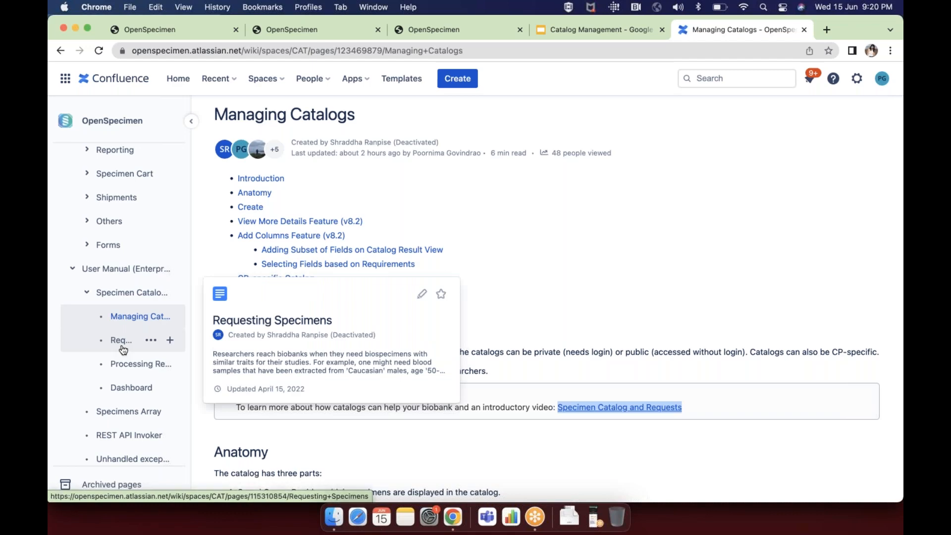
{"action": "left_click", "coordinate": [123, 350]}
{"action": "left_click", "coordinate": [121, 364]}
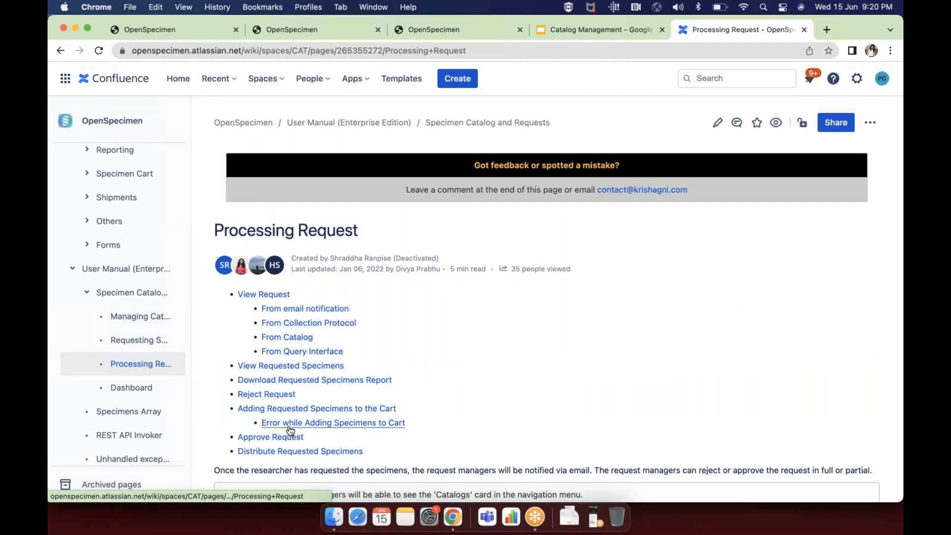
{"action": "left_click", "coordinate": [290, 424]}
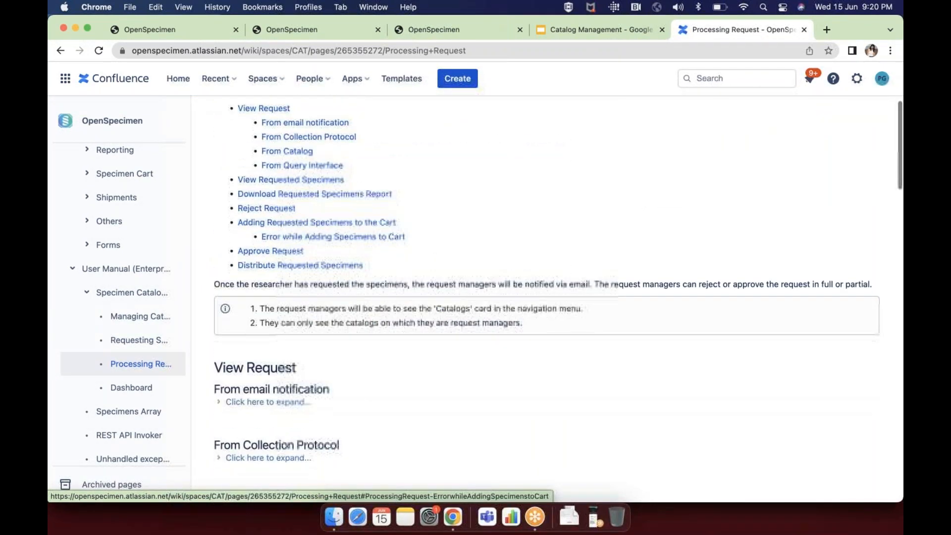
Step: Examine the Processing Request page down to the View Requested Specimens section, and return to the Catalog Management presentation
{"action": "scroll", "coordinate": [544, 297], "scroll_direction": "down", "scroll_amount": 8}
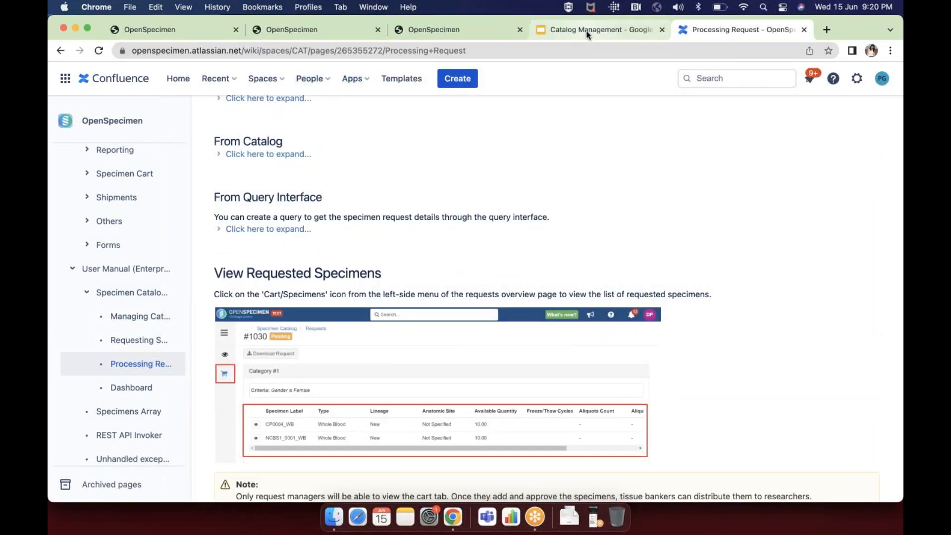
{"action": "left_click", "coordinate": [587, 30]}
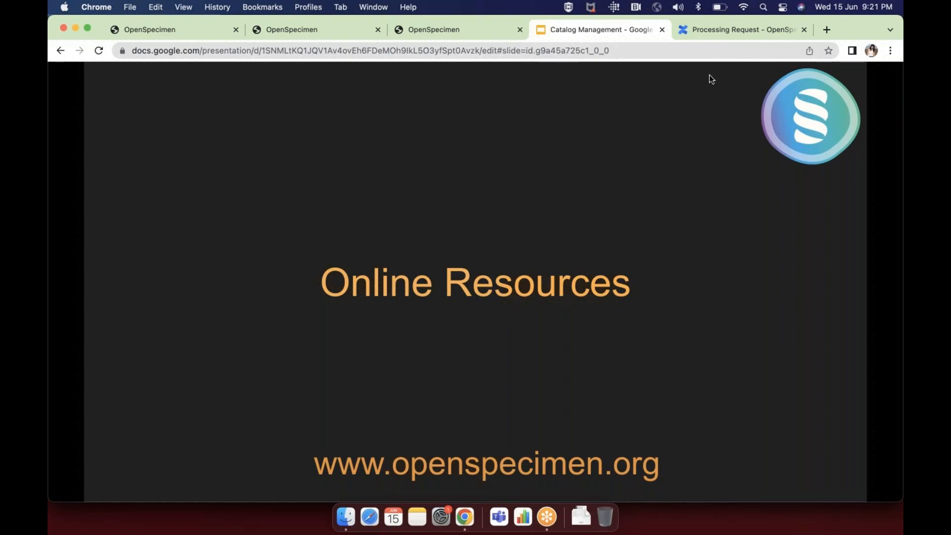
Step: Return to OpenSpecimen's catalogs list and open the most recent pending request of the Specimen Catalog
{"action": "left_click", "coordinate": [429, 28]}
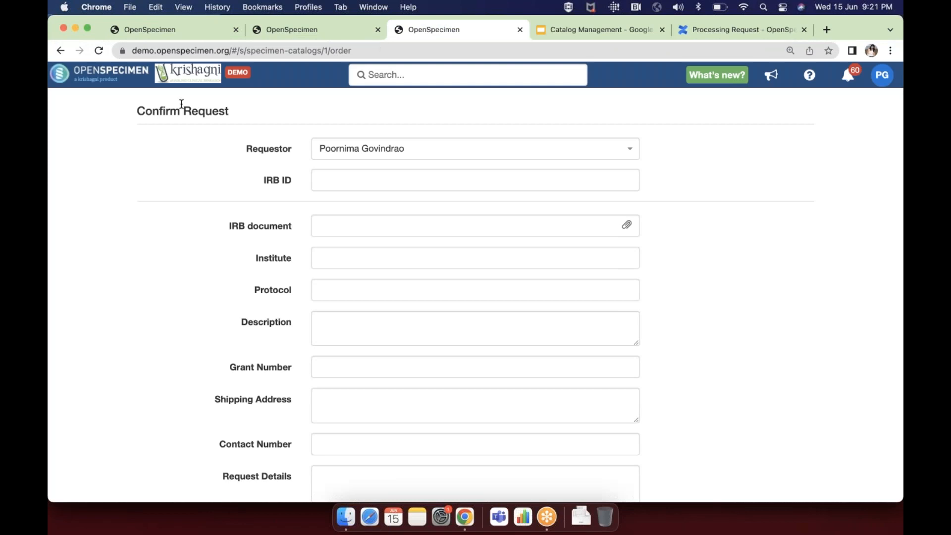
{"action": "left_click", "coordinate": [266, 33]}
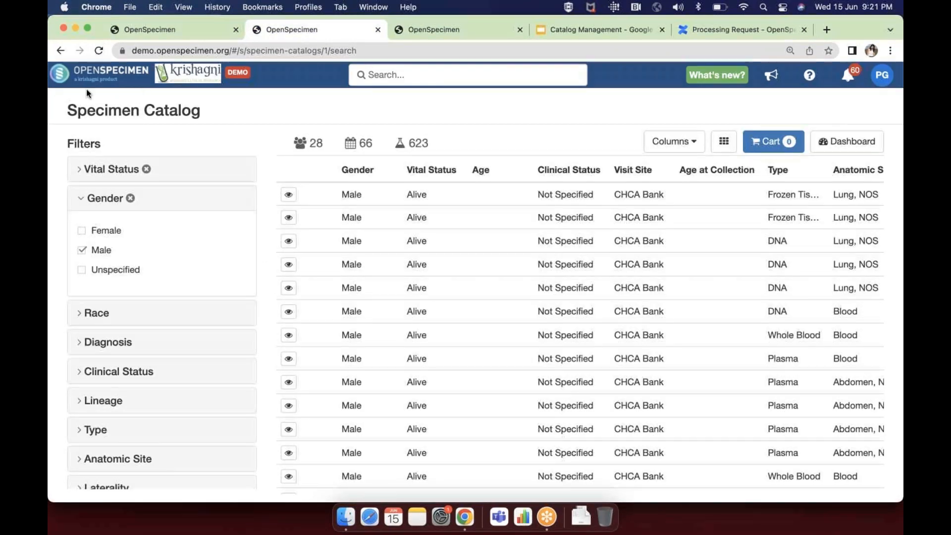
{"action": "left_click", "coordinate": [142, 31]}
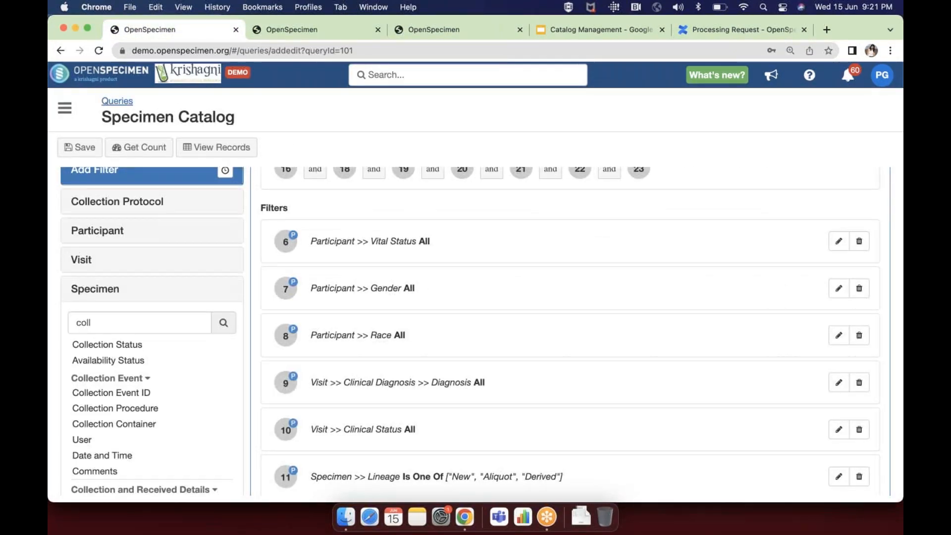
{"action": "left_click", "coordinate": [65, 108]}
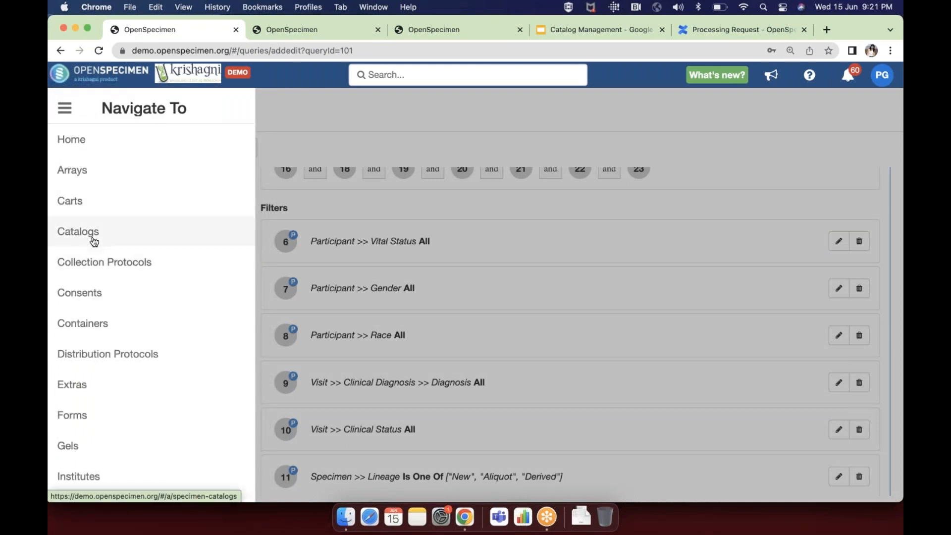
{"action": "left_click", "coordinate": [91, 235]}
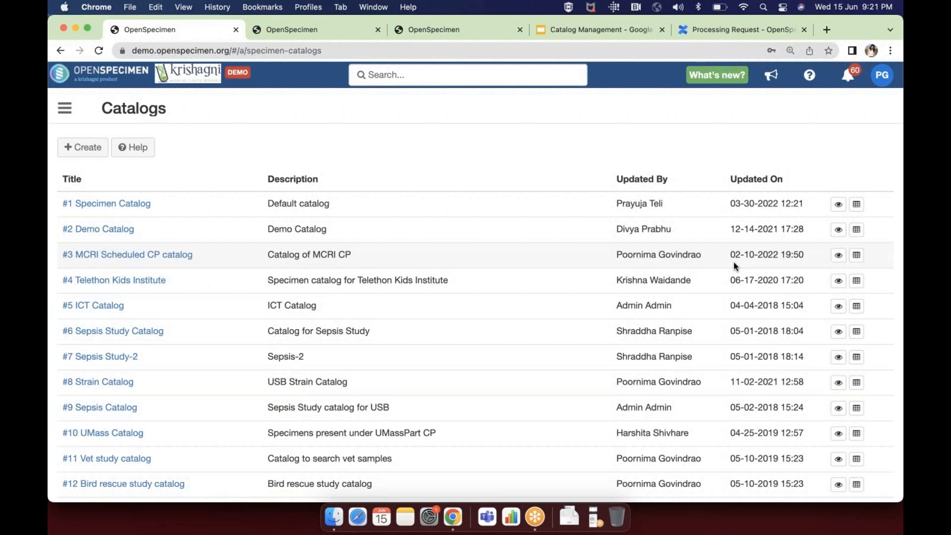
{"action": "left_click", "coordinate": [548, 209]}
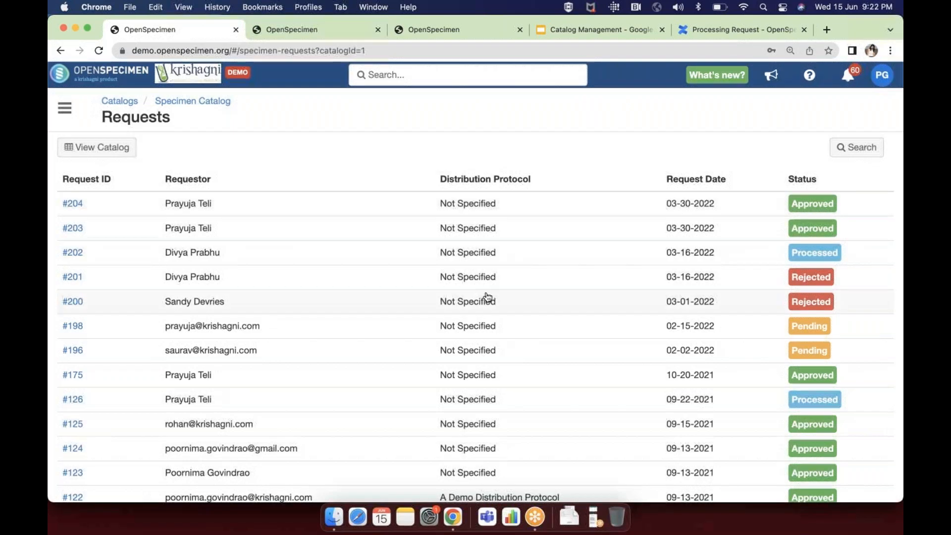
{"action": "left_click", "coordinate": [488, 331]}
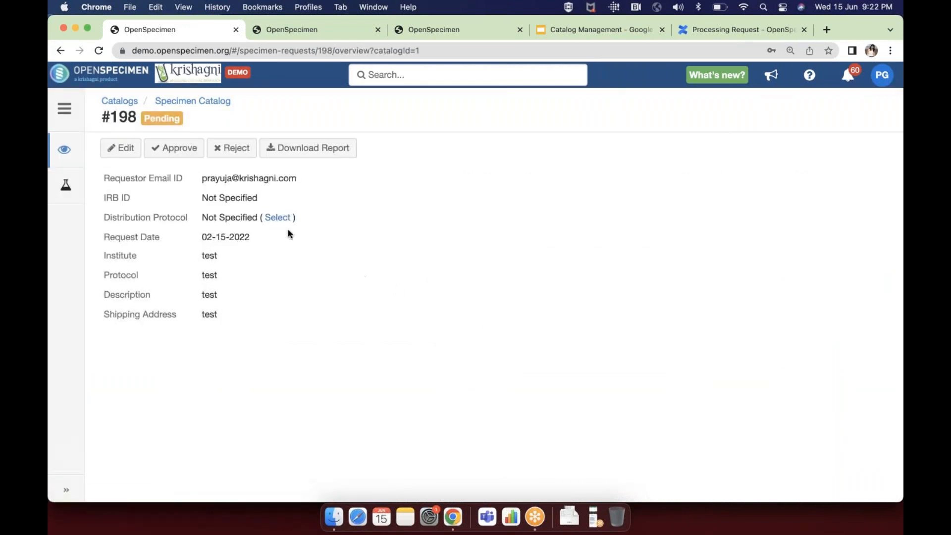
Step: Open the rejection form for the pending request, examine its Rejection Comments and Notify fields, and dismiss it without rejecting
{"action": "left_click", "coordinate": [233, 148]}
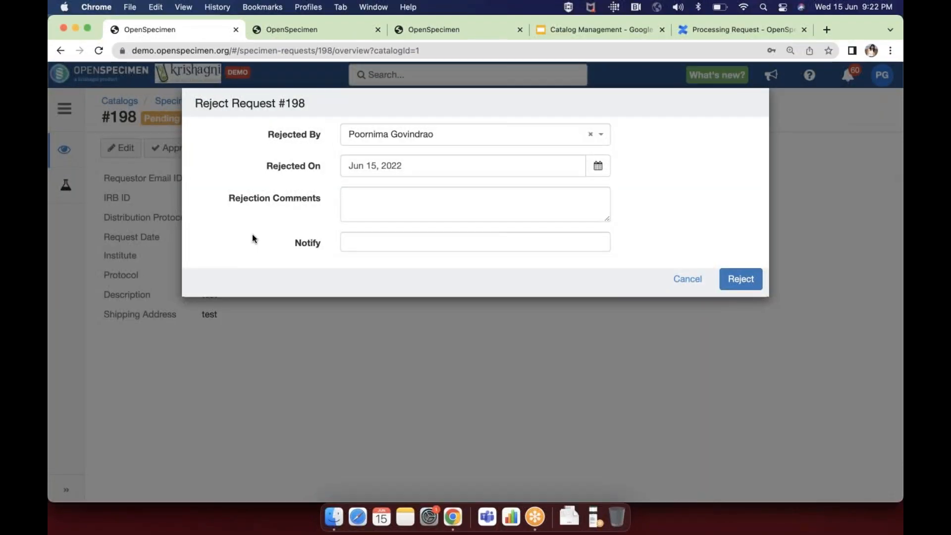
{"action": "left_click_drag", "start_coordinate": [223, 199], "coordinate": [321, 204]}
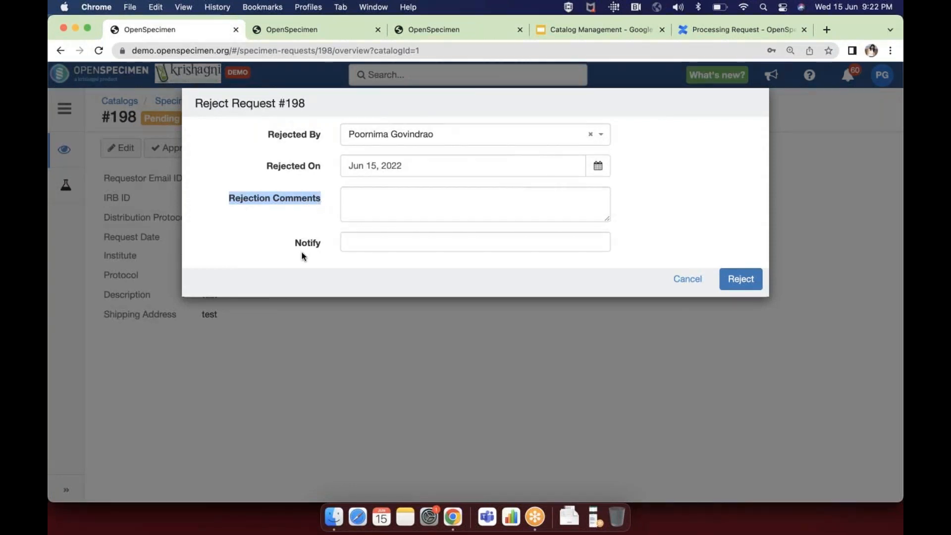
{"action": "left_click_drag", "start_coordinate": [295, 243], "coordinate": [317, 246]}
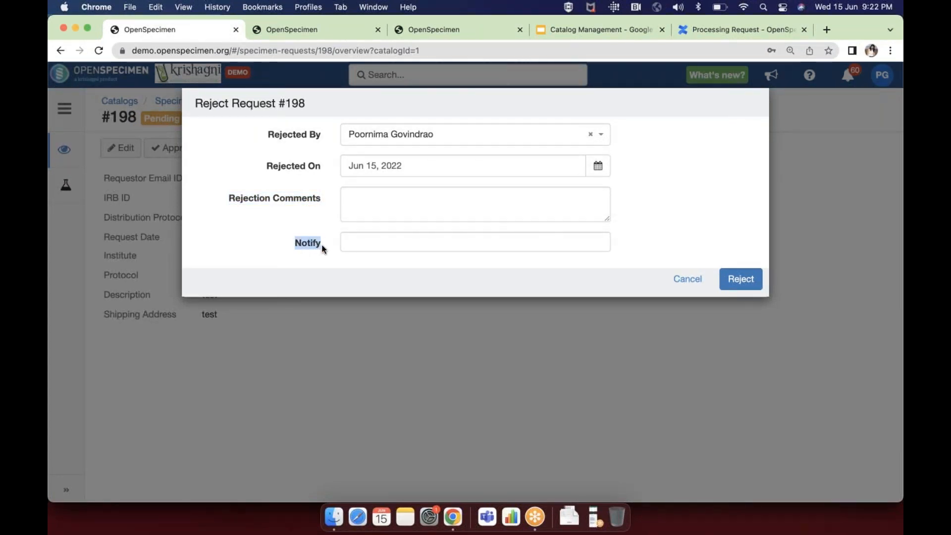
{"action": "left_click", "coordinate": [276, 240]}
{"action": "left_click", "coordinate": [687, 279]}
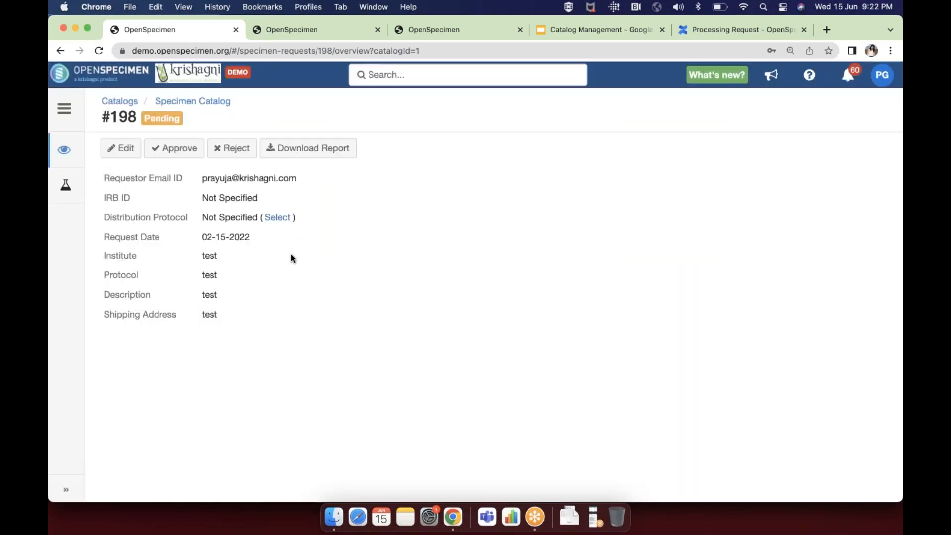
Step: Point out the Requestor Email ID field in the pending request's overview
{"action": "left_click_drag", "start_coordinate": [103, 177], "coordinate": [321, 187]}
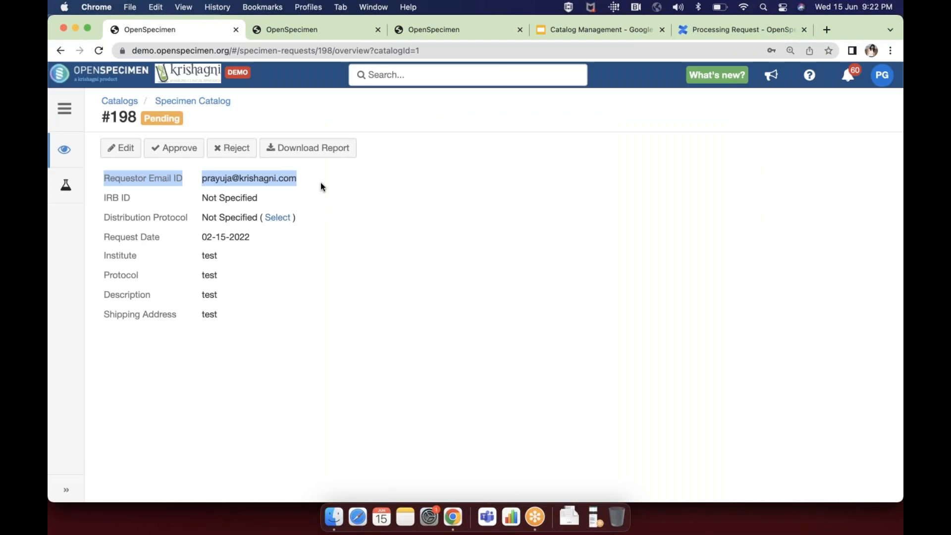
{"action": "left_click", "coordinate": [321, 186]}
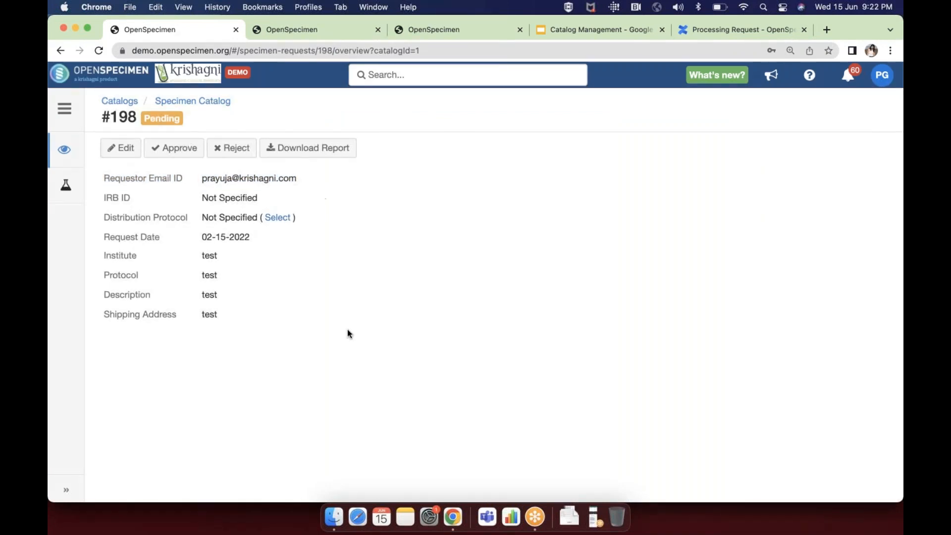
{"action": "left_click", "coordinate": [594, 524]}
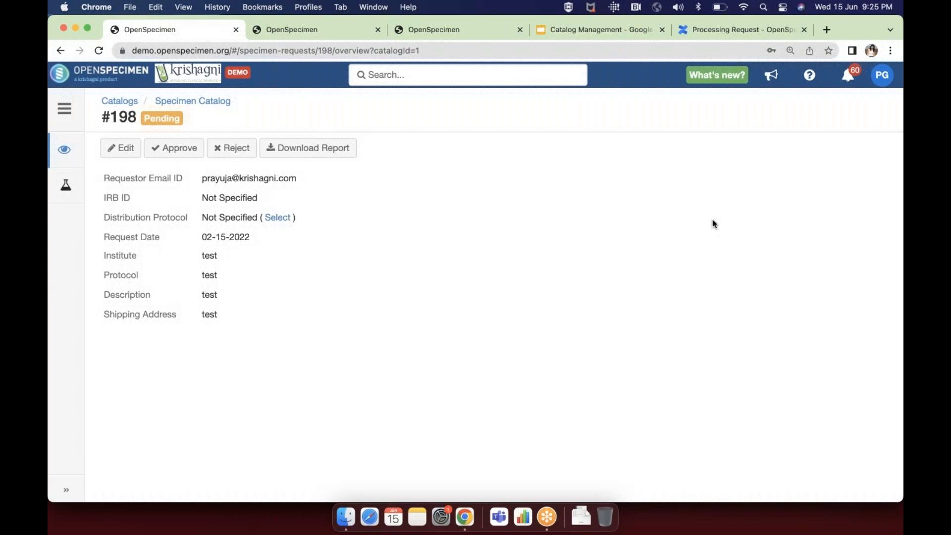
Step: Open forums.openspecimen.org in place of the Confirm Request page and look through the latest topics
{"action": "left_click", "coordinate": [488, 36]}
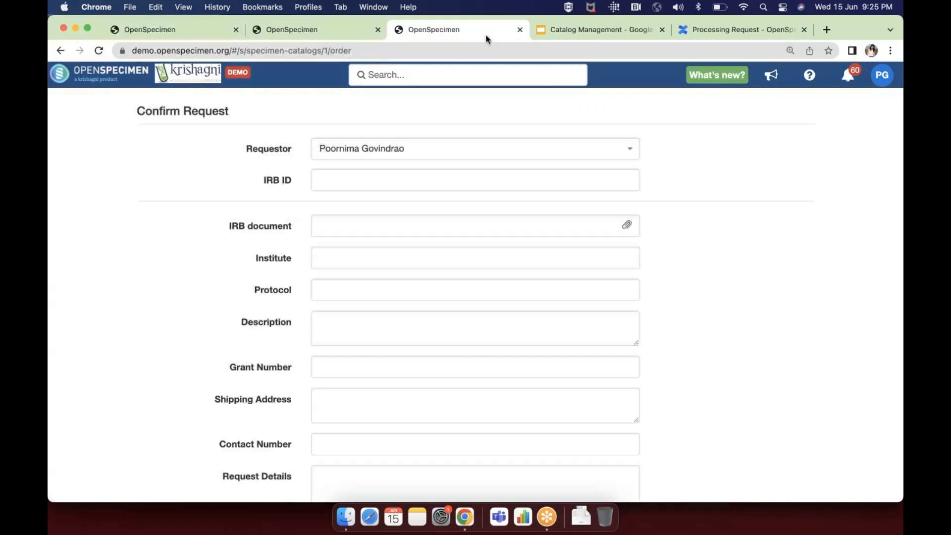
{"action": "key", "text": "super+l"}
{"action": "type", "text": "forum"}
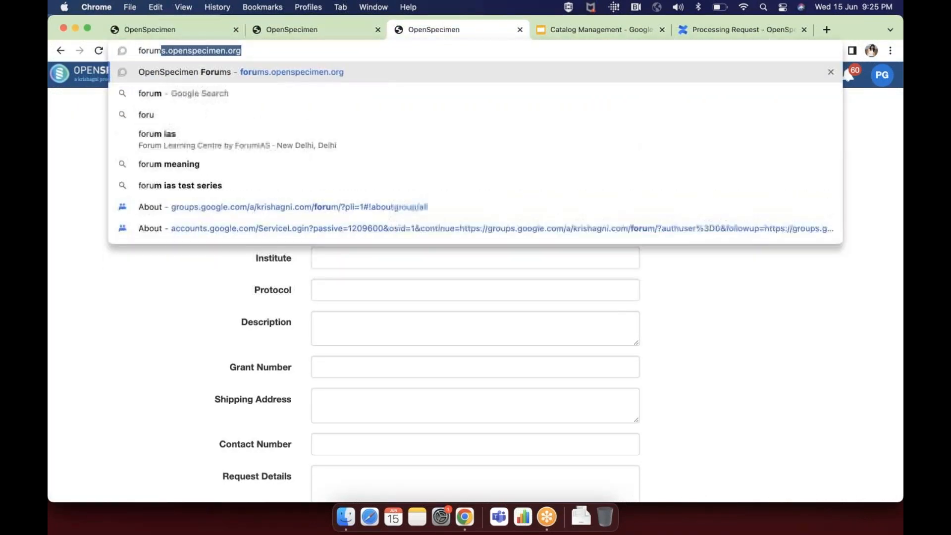
{"action": "key", "text": "Return"}
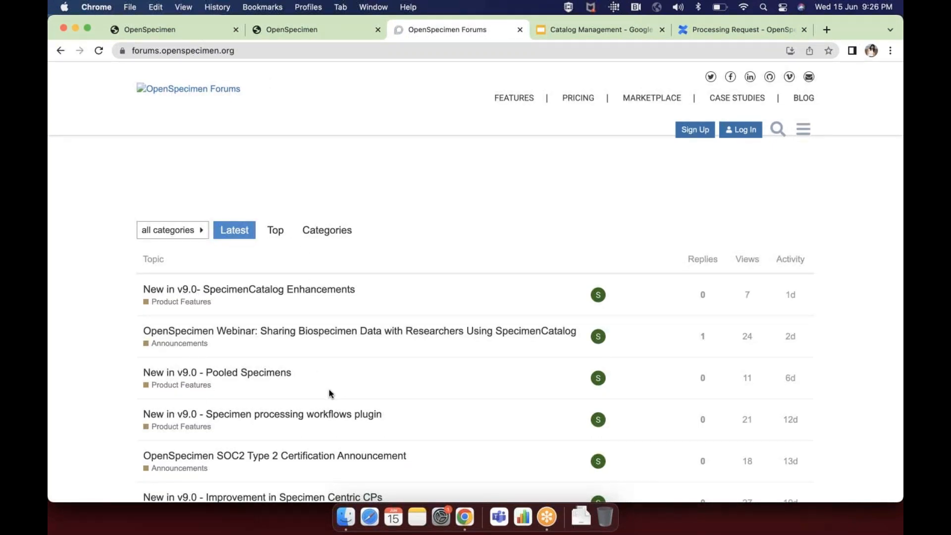
{"action": "scroll", "coordinate": [331, 393], "scroll_direction": "down", "scroll_amount": 2}
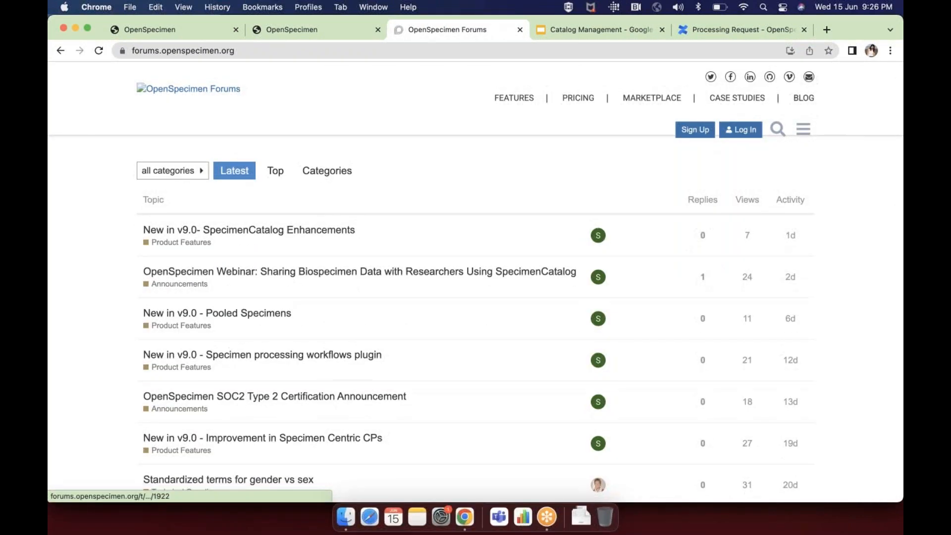